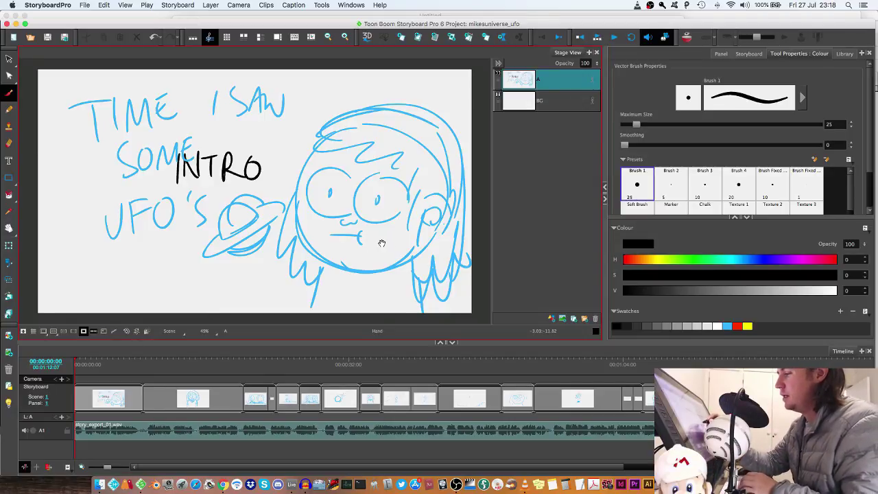
Scrub through the opening of the animatic to review the intro panel and the talking-character panel against the audio.
{"action": "mouse_move", "coordinate": [381, 242]}
{"action": "left_mouse_down"}
{"action": "mouse_move", "coordinate": [411, 235]}
{"action": "mouse_move", "coordinate": [396, 249]}
{"action": "left_mouse_up"}
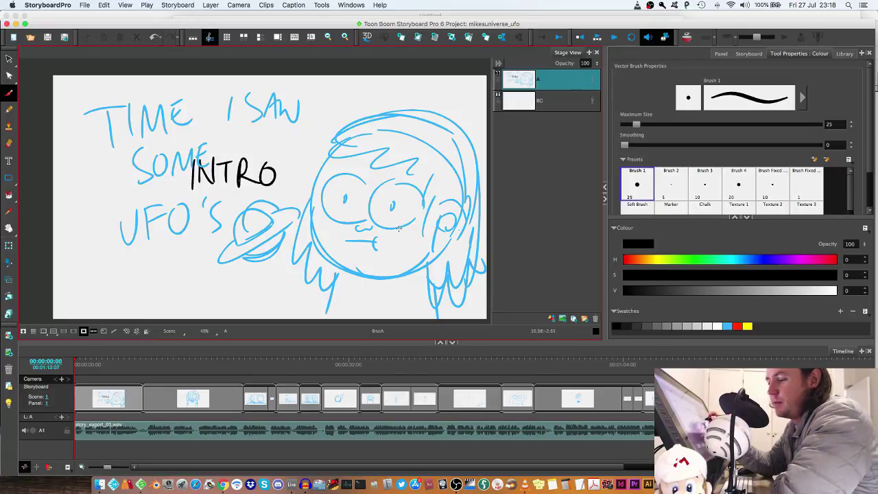
{"action": "left_click_drag", "start_coordinate": [391, 239], "coordinate": [395, 235]}
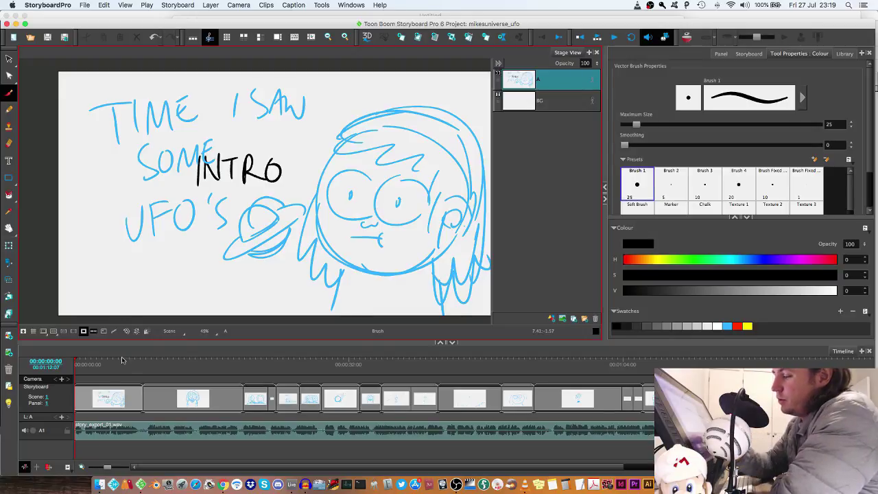
{"action": "left_click_drag", "start_coordinate": [115, 360], "coordinate": [134, 360]}
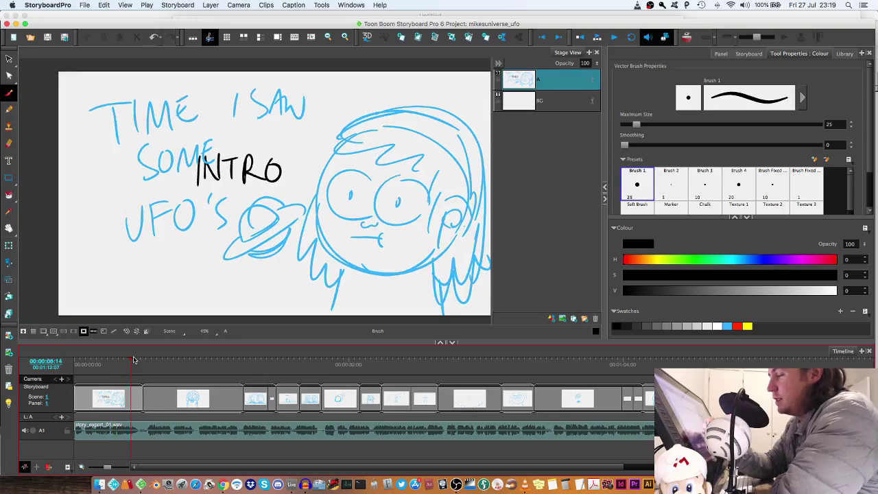
{"action": "left_click", "coordinate": [102, 362]}
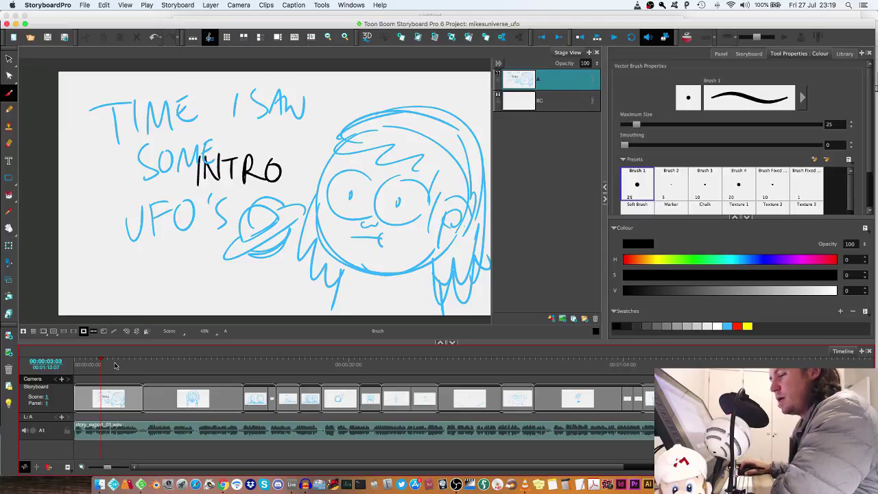
{"action": "left_click_drag", "start_coordinate": [115, 366], "coordinate": [167, 367]}
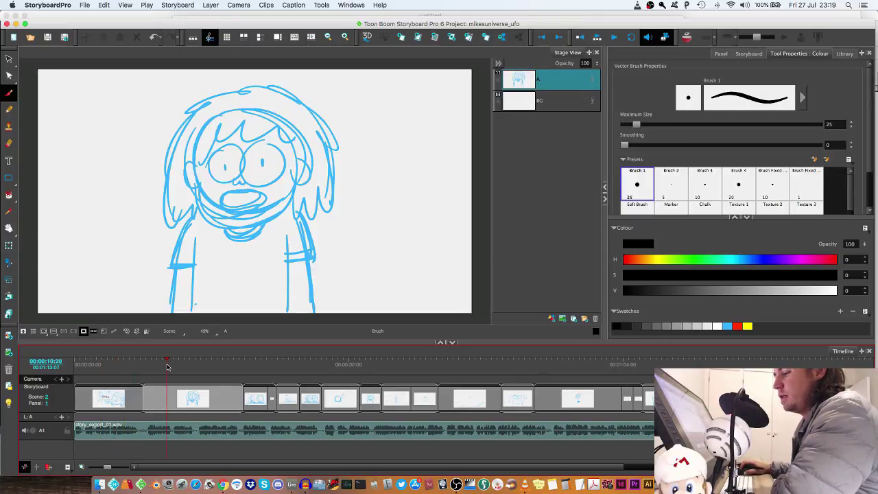
{"action": "key", "text": "space"}
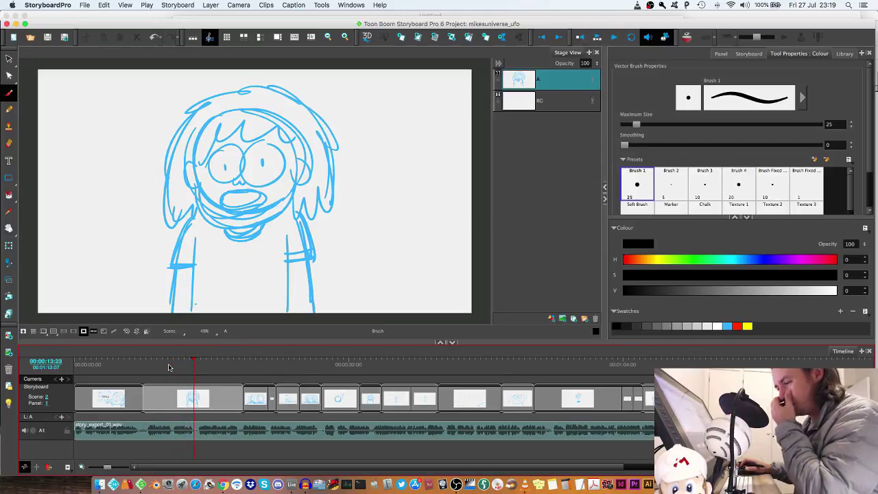
{"action": "left_click_drag", "start_coordinate": [132, 369], "coordinate": [370, 368]}
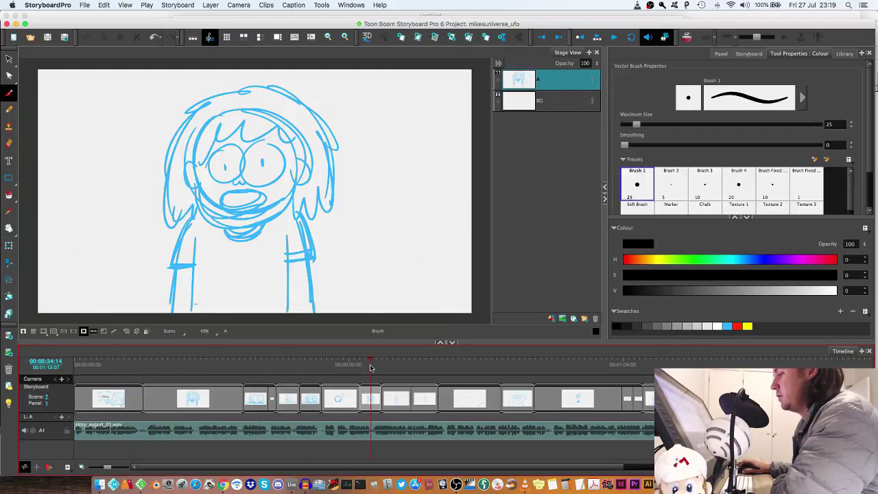
{"action": "left_click", "coordinate": [127, 368]}
{"action": "left_click", "coordinate": [117, 369]}
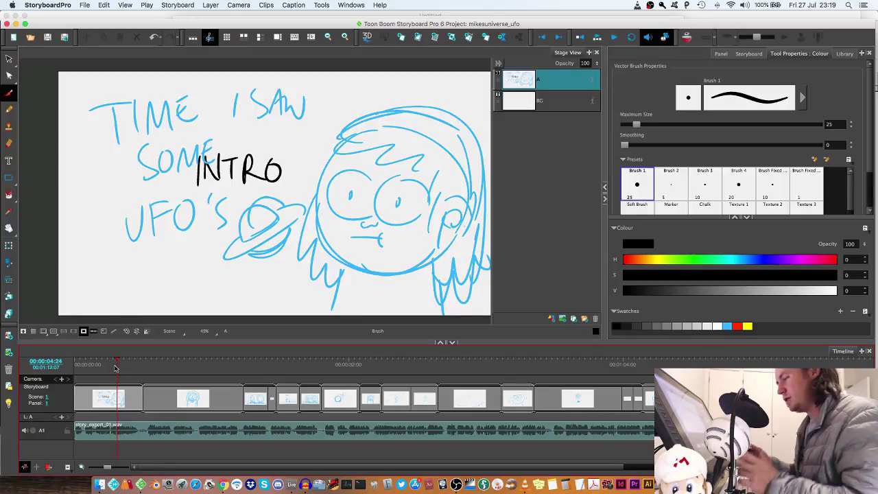
Play the opening dialogue to find the pose change and split the scene 2 panel at 00:00:11:11.
{"action": "key", "text": "space"}
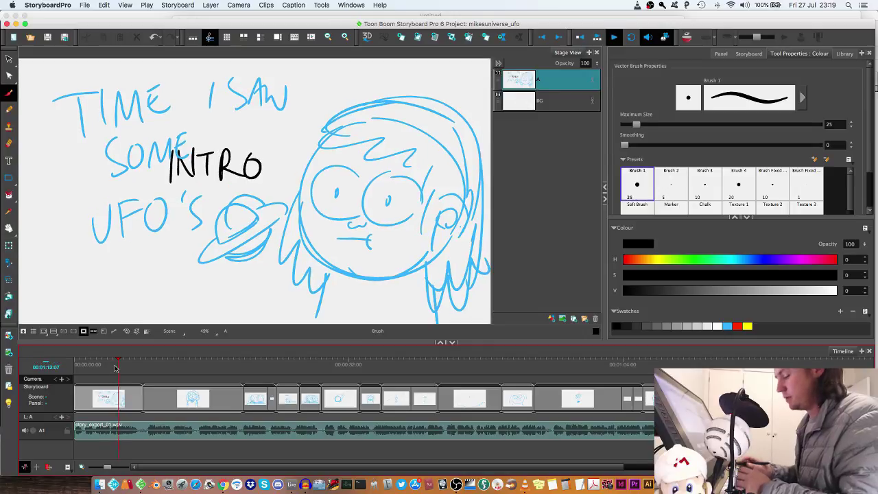
{"action": "key", "text": "XF86AudioRaiseVolume"}
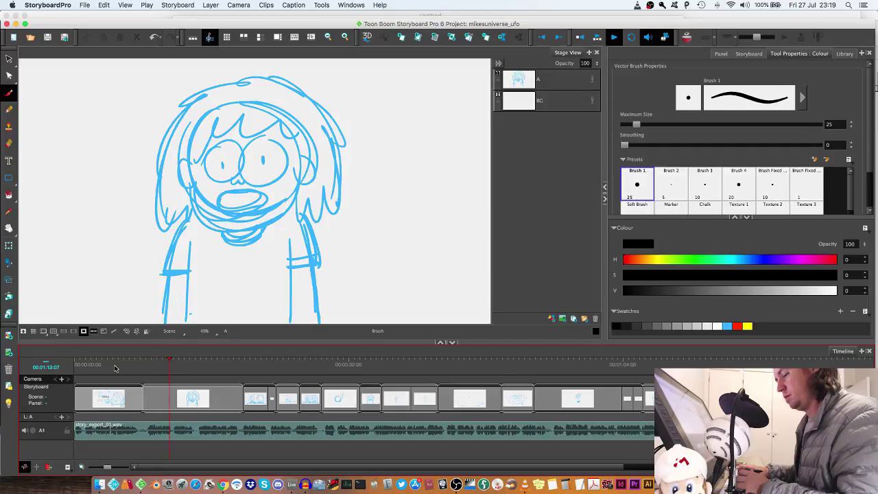
{"action": "key", "text": "space"}
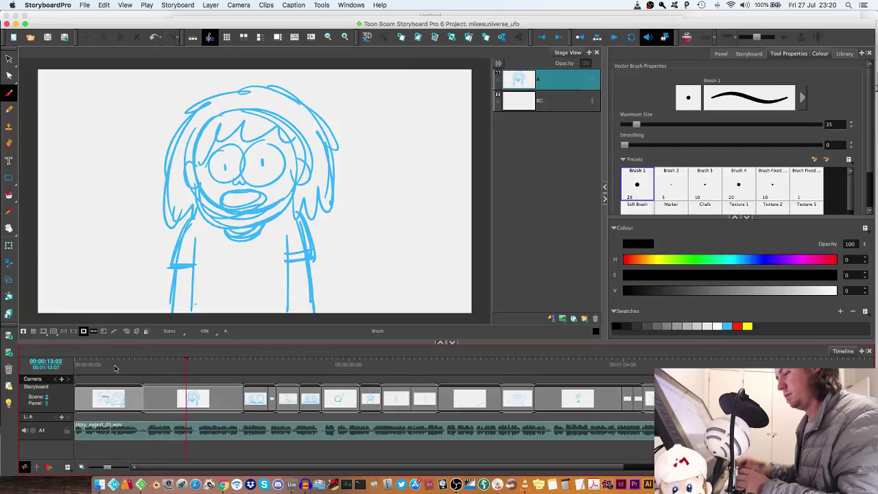
{"action": "left_click", "coordinate": [172, 364]}
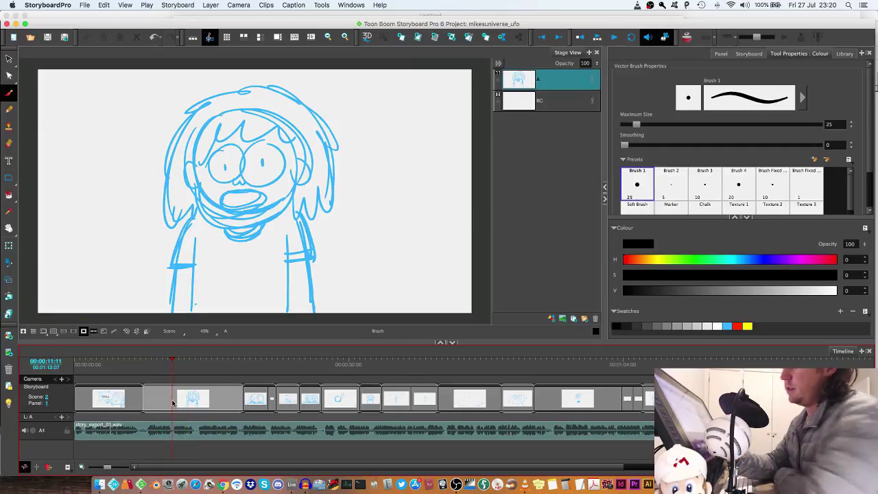
{"action": "right_click", "coordinate": [172, 400]}
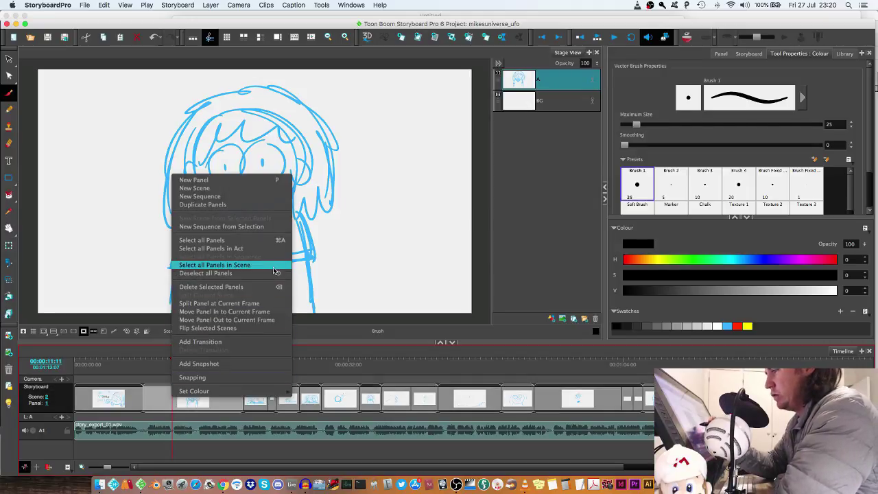
{"action": "left_click", "coordinate": [257, 303]}
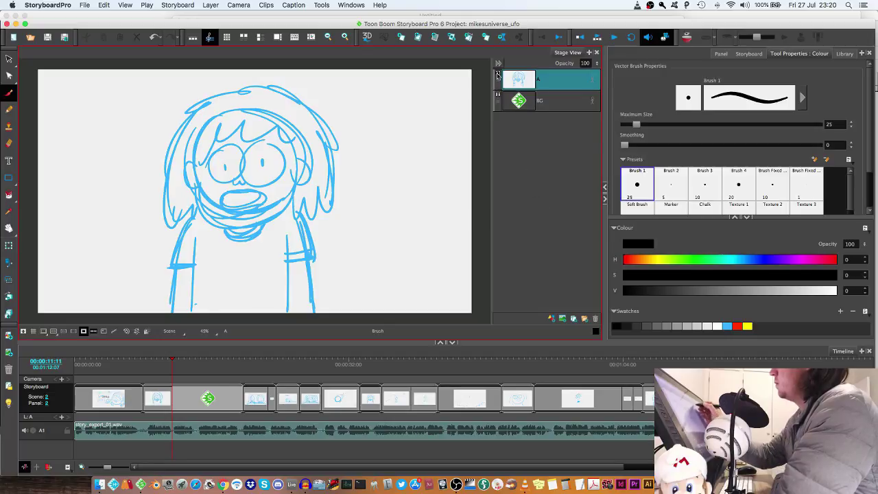
Add a vector layer above layer A in the new panel and sketch the character's head circle in light blue at brush size 32.8.
{"action": "left_click", "coordinate": [551, 319]}
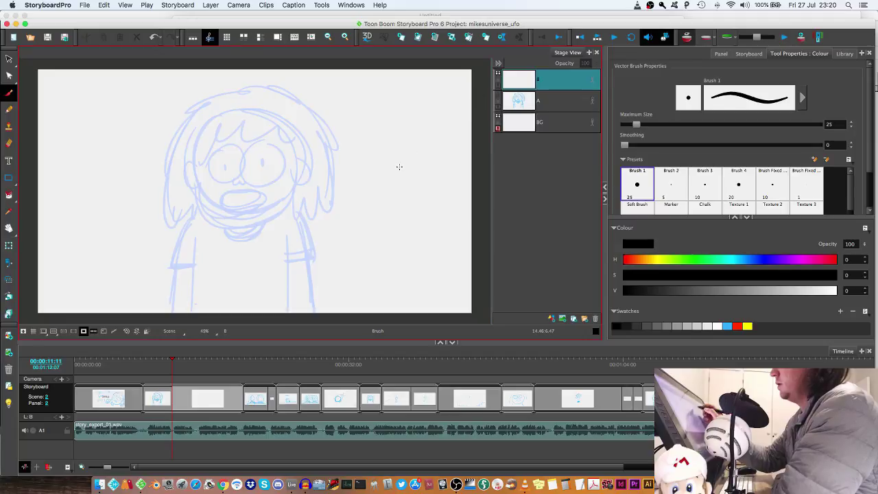
{"action": "left_click", "coordinate": [727, 326]}
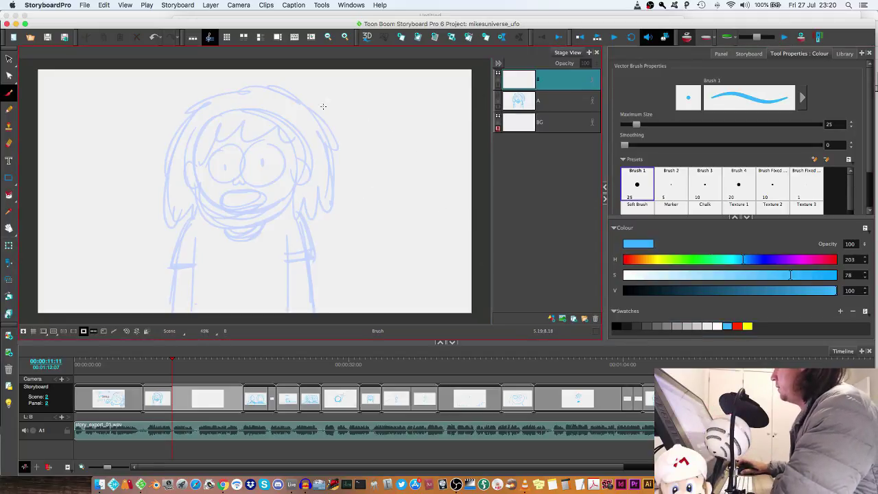
{"action": "scroll", "coordinate": [333, 120], "scroll_direction": "up", "scroll_amount": 1}
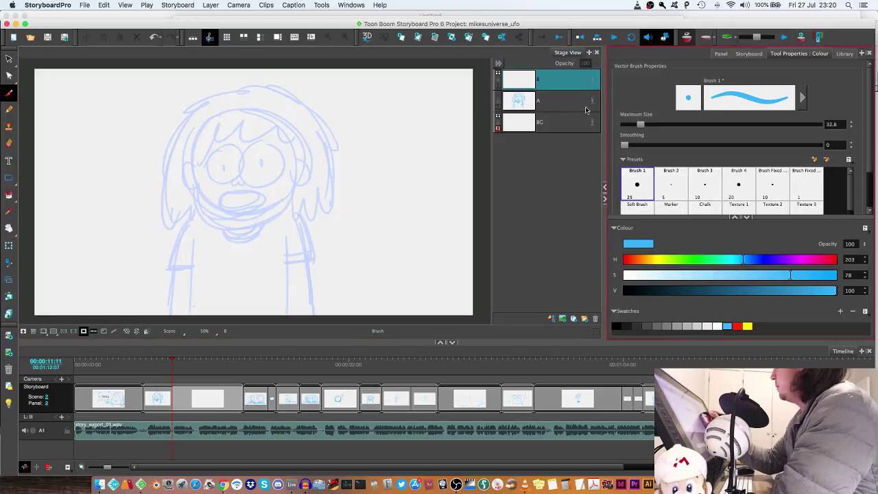
{"action": "left_click_drag", "start_coordinate": [225, 118], "coordinate": [239, 218]}
{"action": "left_click_drag", "start_coordinate": [187, 160], "coordinate": [196, 152]}
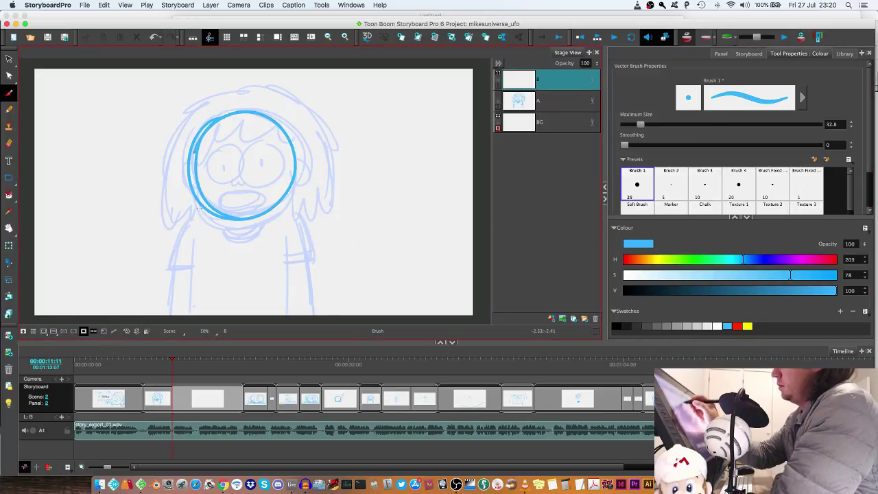
Sketch the character's torso and both arms raised in a shrug, with sleeves and hands, over the faded previous pose.
{"action": "mouse_move", "coordinate": [212, 224]}
{"action": "left_mouse_down"}
{"action": "mouse_move", "coordinate": [162, 255]}
{"action": "mouse_move", "coordinate": [110, 255]}
{"action": "left_mouse_up"}
{"action": "mouse_move", "coordinate": [285, 199]}
{"action": "left_mouse_down"}
{"action": "mouse_move", "coordinate": [336, 226]}
{"action": "mouse_move", "coordinate": [371, 210]}
{"action": "left_mouse_up"}
{"action": "mouse_move", "coordinate": [203, 214]}
{"action": "left_mouse_down"}
{"action": "mouse_move", "coordinate": [213, 315]}
{"action": "mouse_move", "coordinate": [198, 316]}
{"action": "left_mouse_up"}
{"action": "left_click_drag", "start_coordinate": [293, 206], "coordinate": [310, 316]}
{"action": "left_click_drag", "start_coordinate": [203, 212], "coordinate": [184, 239]}
{"action": "mouse_move", "coordinate": [175, 200]}
{"action": "left_mouse_down"}
{"action": "mouse_move", "coordinate": [171, 236]}
{"action": "mouse_move", "coordinate": [186, 237]}
{"action": "mouse_move", "coordinate": [171, 209]}
{"action": "mouse_move", "coordinate": [162, 253]}
{"action": "mouse_move", "coordinate": [123, 228]}
{"action": "mouse_move", "coordinate": [111, 234]}
{"action": "mouse_move", "coordinate": [112, 253]}
{"action": "mouse_move", "coordinate": [118, 238]}
{"action": "mouse_move", "coordinate": [129, 251]}
{"action": "mouse_move", "coordinate": [175, 243]}
{"action": "left_mouse_up"}
{"action": "mouse_move", "coordinate": [296, 186]}
{"action": "left_mouse_down"}
{"action": "mouse_move", "coordinate": [313, 235]}
{"action": "mouse_move", "coordinate": [298, 239]}
{"action": "mouse_move", "coordinate": [344, 199]}
{"action": "left_mouse_up"}
{"action": "mouse_move", "coordinate": [310, 255]}
{"action": "left_mouse_down"}
{"action": "mouse_move", "coordinate": [356, 197]}
{"action": "mouse_move", "coordinate": [366, 224]}
{"action": "left_mouse_up"}
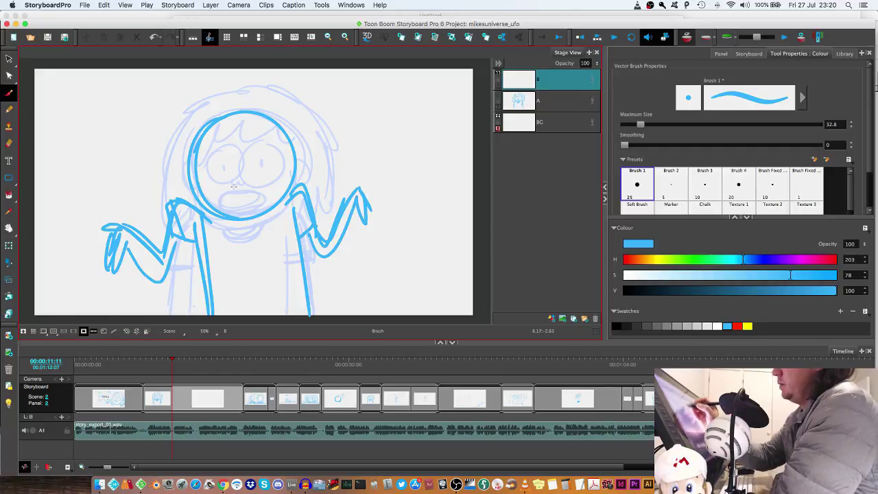
Draw the shrugging character's eyes with pupils and worried brows, the open mouth, the ear and the shaggy hair outline.
{"action": "mouse_move", "coordinate": [233, 147]}
{"action": "left_mouse_down"}
{"action": "mouse_move", "coordinate": [221, 192]}
{"action": "mouse_move", "coordinate": [240, 145]}
{"action": "mouse_move", "coordinate": [271, 138]}
{"action": "left_mouse_up"}
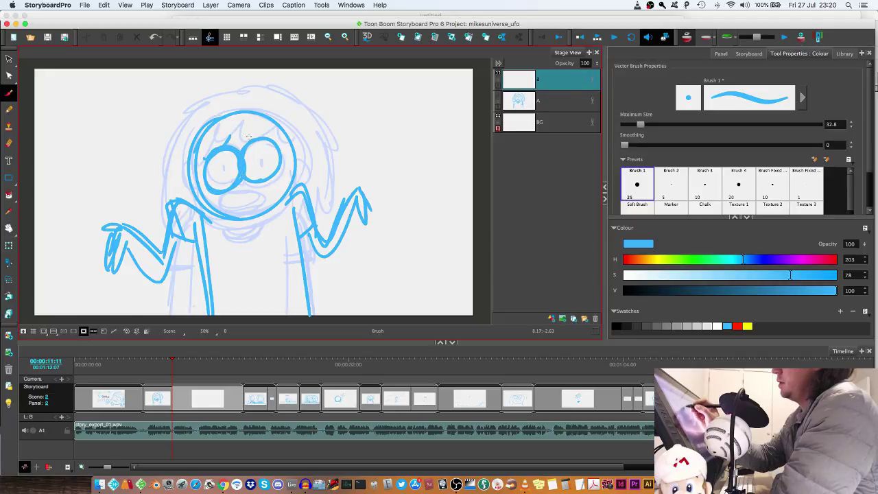
{"action": "left_click_drag", "start_coordinate": [226, 164], "coordinate": [227, 173]}
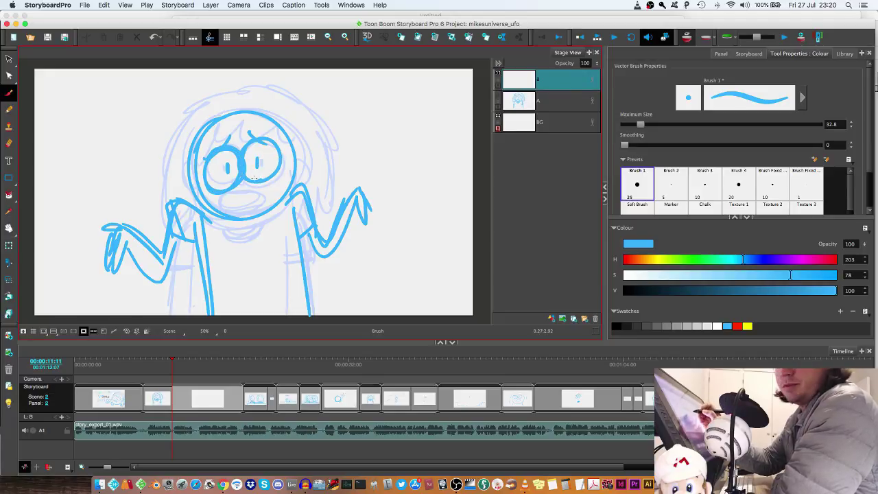
{"action": "mouse_move", "coordinate": [251, 187]}
{"action": "left_mouse_down"}
{"action": "mouse_move", "coordinate": [234, 205]}
{"action": "mouse_move", "coordinate": [268, 187]}
{"action": "mouse_move", "coordinate": [226, 206]}
{"action": "mouse_move", "coordinate": [258, 208]}
{"action": "left_mouse_up"}
{"action": "left_click_drag", "start_coordinate": [191, 180], "coordinate": [180, 196]}
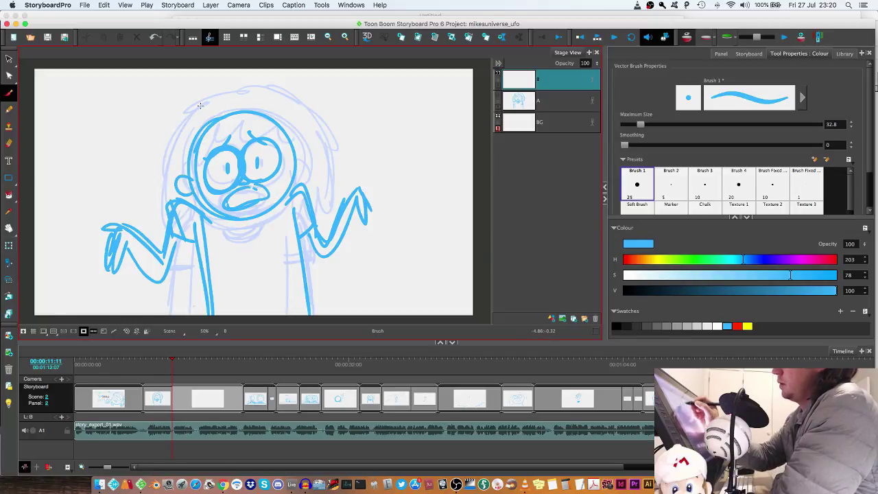
{"action": "mouse_move", "coordinate": [197, 105]}
{"action": "left_mouse_down"}
{"action": "mouse_move", "coordinate": [164, 153]}
{"action": "mouse_move", "coordinate": [173, 214]}
{"action": "left_mouse_up"}
{"action": "left_click_drag", "start_coordinate": [180, 240], "coordinate": [194, 247]}
{"action": "mouse_move", "coordinate": [213, 93]}
{"action": "left_mouse_down"}
{"action": "mouse_move", "coordinate": [305, 110]}
{"action": "mouse_move", "coordinate": [319, 213]}
{"action": "left_mouse_up"}
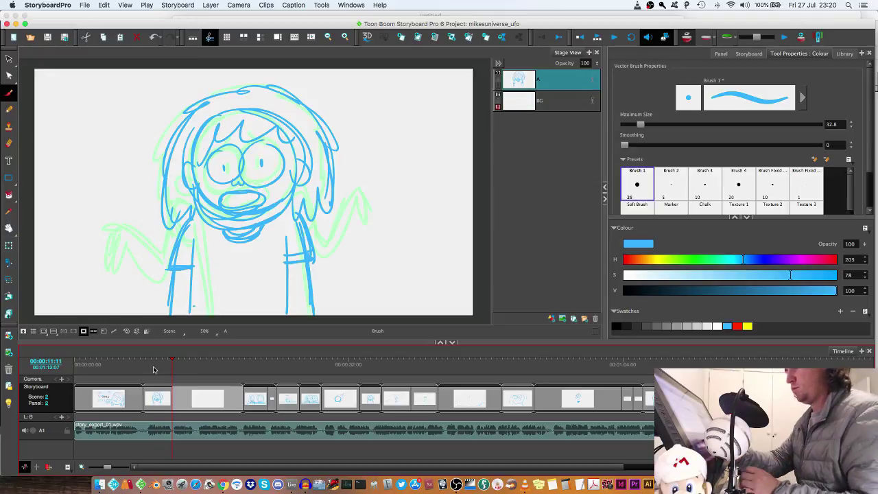
Play scene 2 to check the new pose's timing and split the shrugging panel at 00:00:15:23.
{"action": "left_click", "coordinate": [153, 370]}
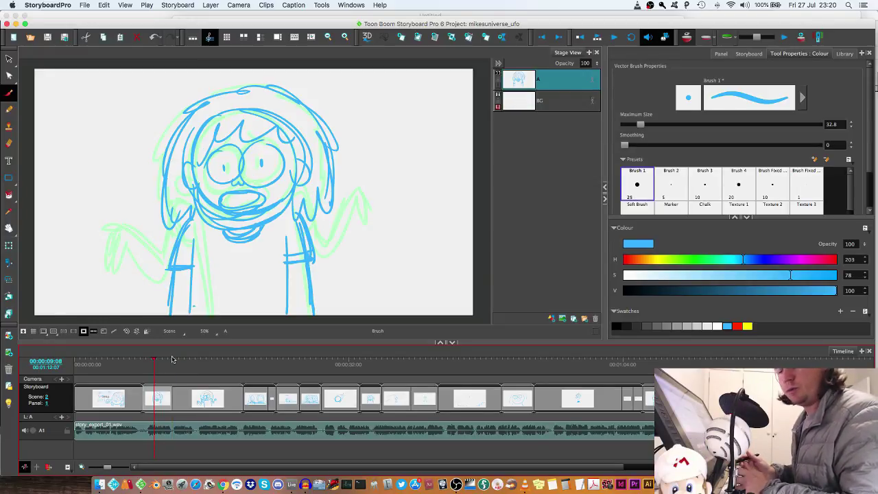
{"action": "key", "text": "space"}
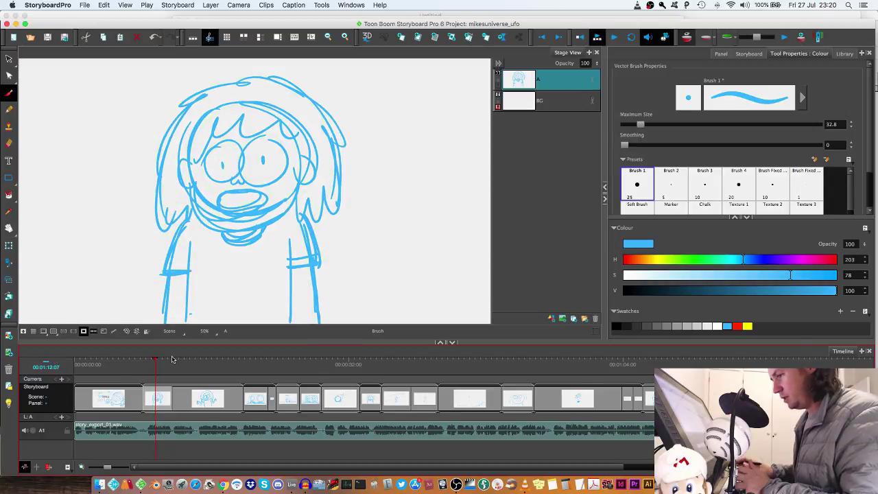
{"action": "key", "text": "space"}
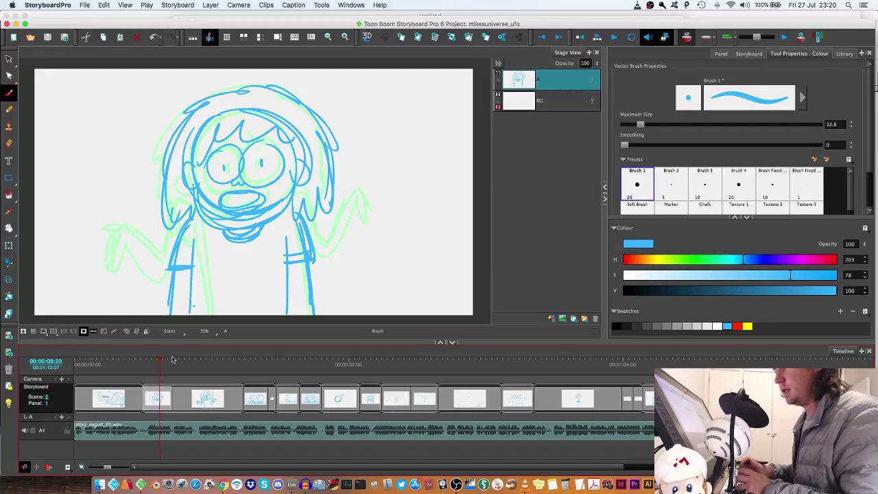
{"action": "key", "text": "space"}
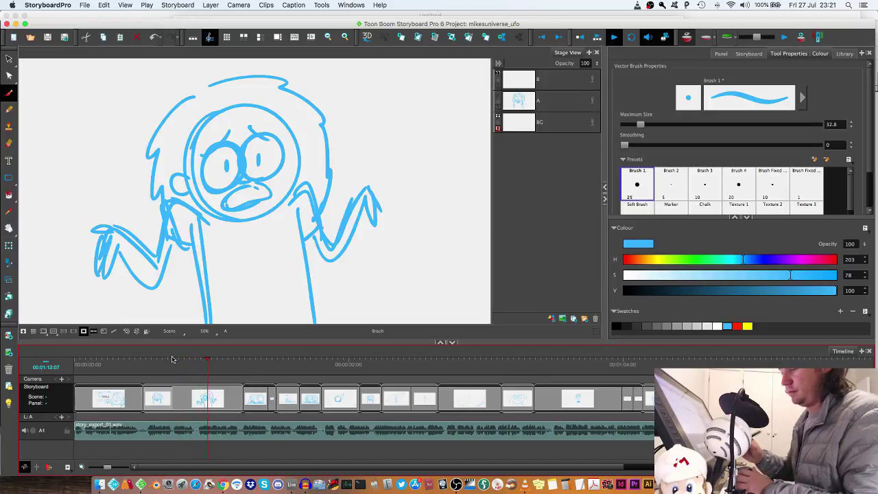
{"action": "key", "text": "space"}
{"action": "left_click", "coordinate": [212, 364]}
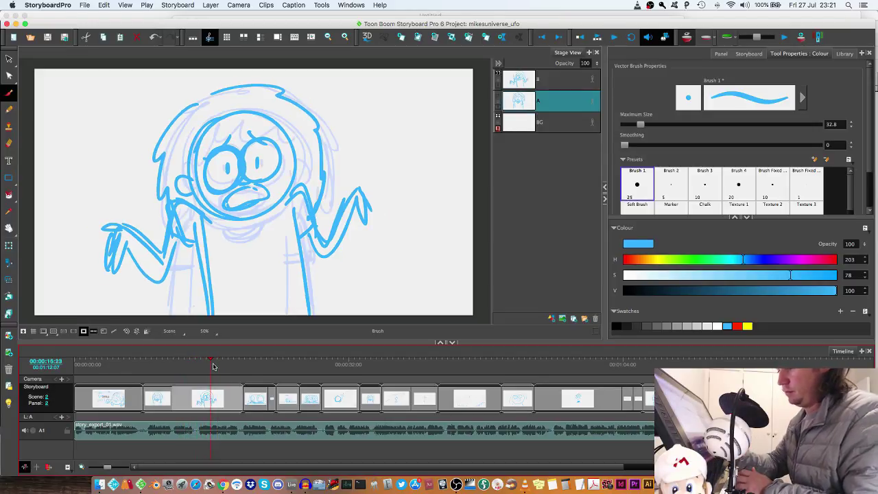
{"action": "right_click", "coordinate": [213, 406]}
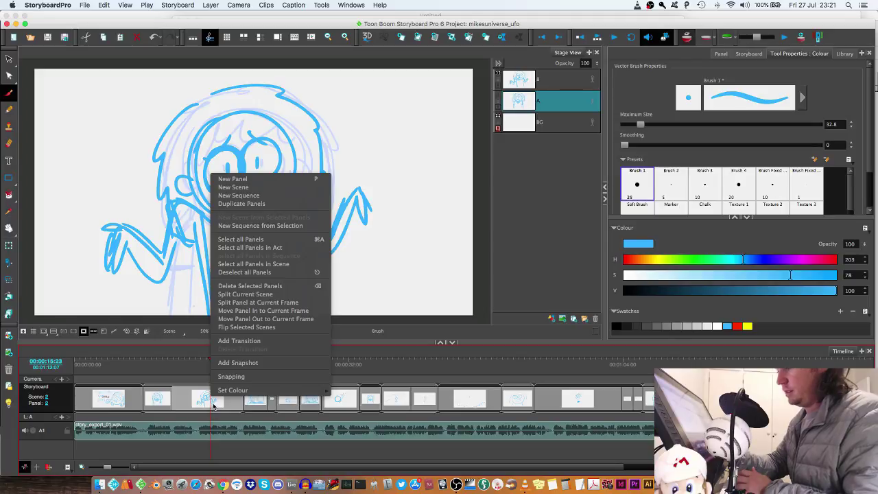
{"action": "left_click", "coordinate": [271, 302]}
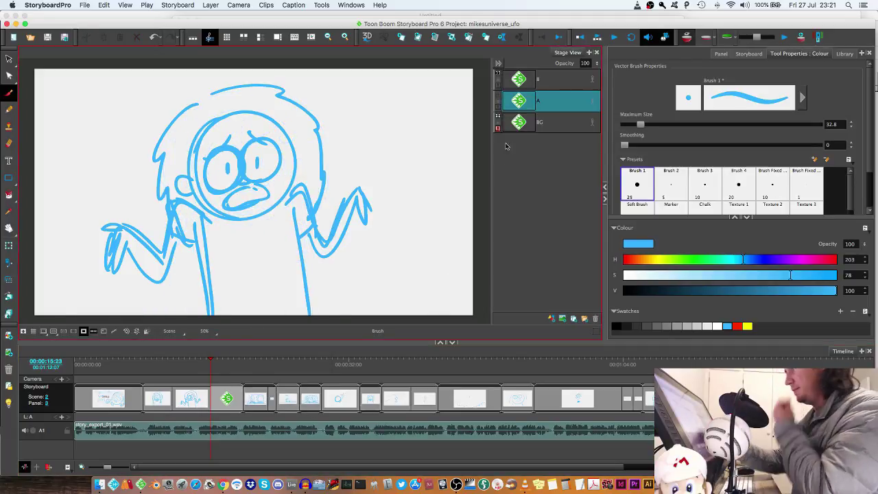
Add a vector layer above layer A in the new panel and sketch a head circle shifted slightly right of the previous head.
{"action": "left_click", "coordinate": [551, 319]}
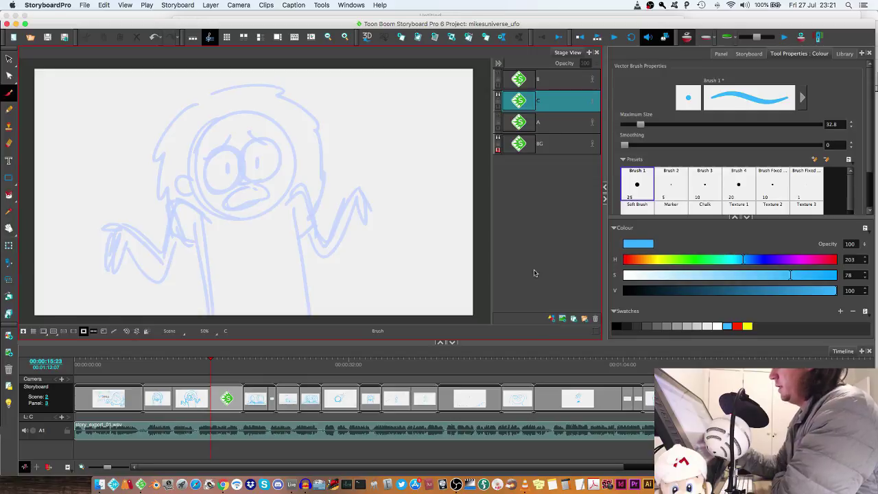
{"action": "mouse_move", "coordinate": [265, 121]}
{"action": "left_mouse_down"}
{"action": "mouse_move", "coordinate": [237, 206]}
{"action": "mouse_move", "coordinate": [301, 137]}
{"action": "mouse_move", "coordinate": [307, 226]}
{"action": "mouse_move", "coordinate": [319, 214]}
{"action": "left_mouse_up"}
{"action": "left_click_drag", "start_coordinate": [265, 120], "coordinate": [316, 205]}
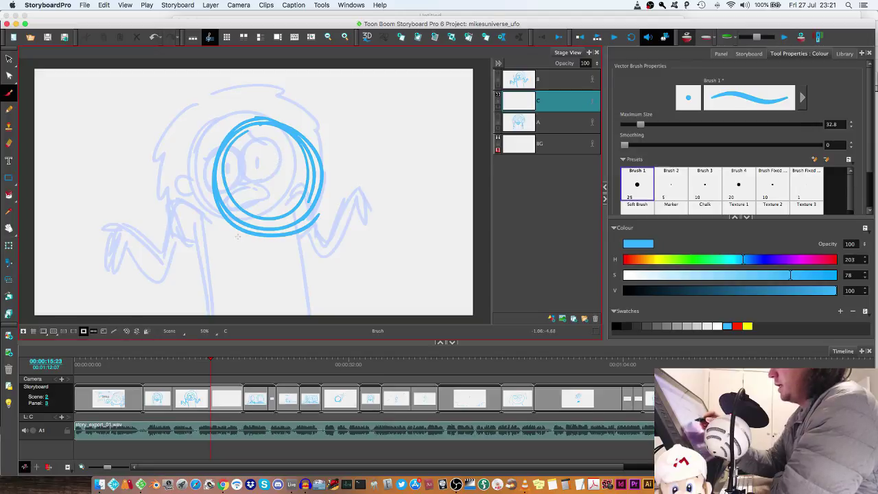
Sketch the new pose's torso below the head circle, with hunched shoulders, both bent arms and drooping hands.
{"action": "left_click_drag", "start_coordinate": [254, 235], "coordinate": [247, 314]}
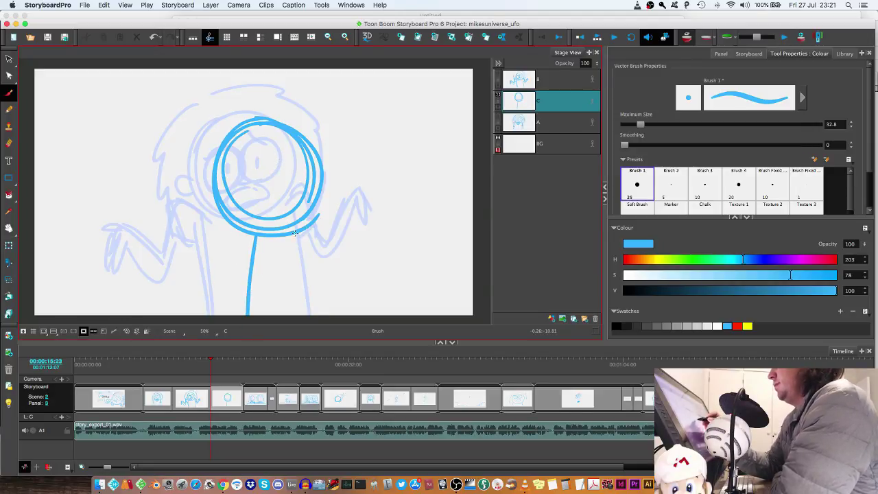
{"action": "mouse_move", "coordinate": [327, 208]}
{"action": "left_mouse_down"}
{"action": "mouse_move", "coordinate": [335, 254]}
{"action": "mouse_move", "coordinate": [369, 228]}
{"action": "left_mouse_up"}
{"action": "left_click_drag", "start_coordinate": [205, 201], "coordinate": [170, 246]}
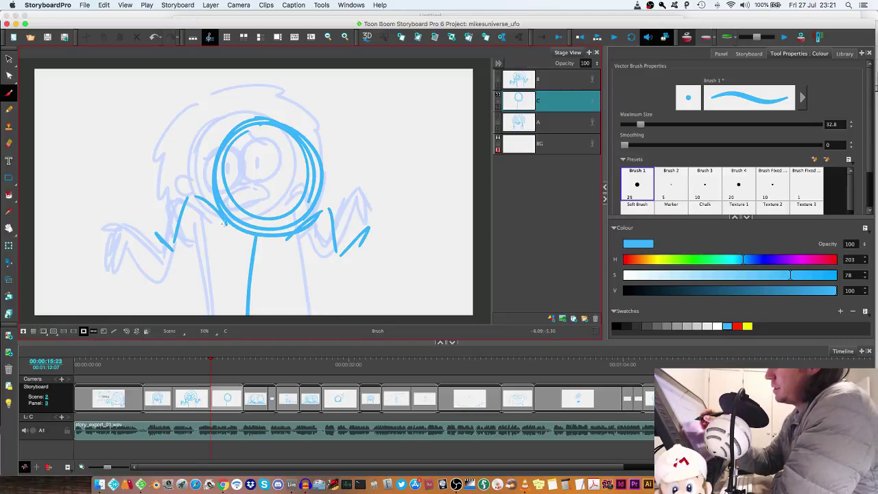
{"action": "left_click_drag", "start_coordinate": [224, 224], "coordinate": [212, 312]}
{"action": "left_click_drag", "start_coordinate": [297, 237], "coordinate": [294, 314]}
{"action": "mouse_move", "coordinate": [204, 199]}
{"action": "left_mouse_down"}
{"action": "mouse_move", "coordinate": [171, 250]}
{"action": "mouse_move", "coordinate": [137, 234]}
{"action": "mouse_move", "coordinate": [130, 265]}
{"action": "mouse_move", "coordinate": [153, 240]}
{"action": "left_mouse_up"}
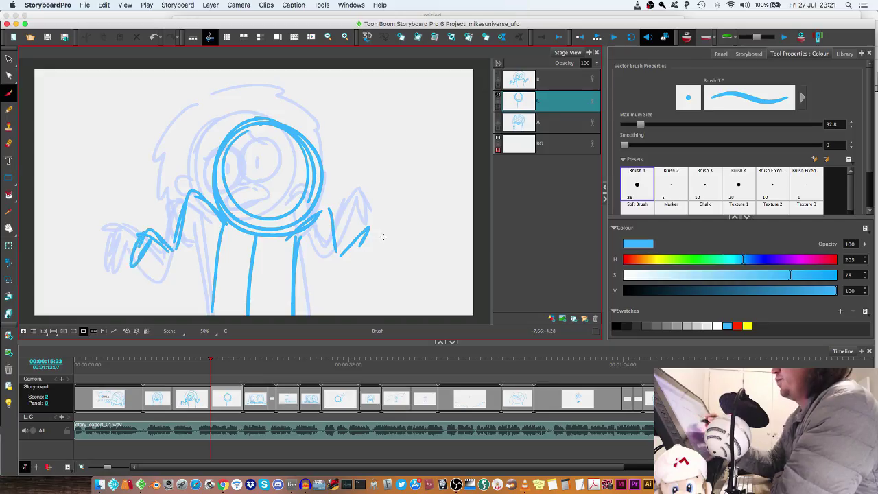
{"action": "left_click_drag", "start_coordinate": [363, 228], "coordinate": [370, 269]}
Draw the face's centre line, large round eyes and mouth, the shaggy hair outline, and the sleeve strokes on both arms.
{"action": "left_click_drag", "start_coordinate": [277, 134], "coordinate": [264, 223]}
{"action": "mouse_move", "coordinate": [278, 159]}
{"action": "left_mouse_down"}
{"action": "mouse_move", "coordinate": [269, 206]}
{"action": "mouse_move", "coordinate": [240, 204]}
{"action": "mouse_move", "coordinate": [255, 175]}
{"action": "mouse_move", "coordinate": [277, 181]}
{"action": "mouse_move", "coordinate": [266, 210]}
{"action": "mouse_move", "coordinate": [280, 205]}
{"action": "left_mouse_up"}
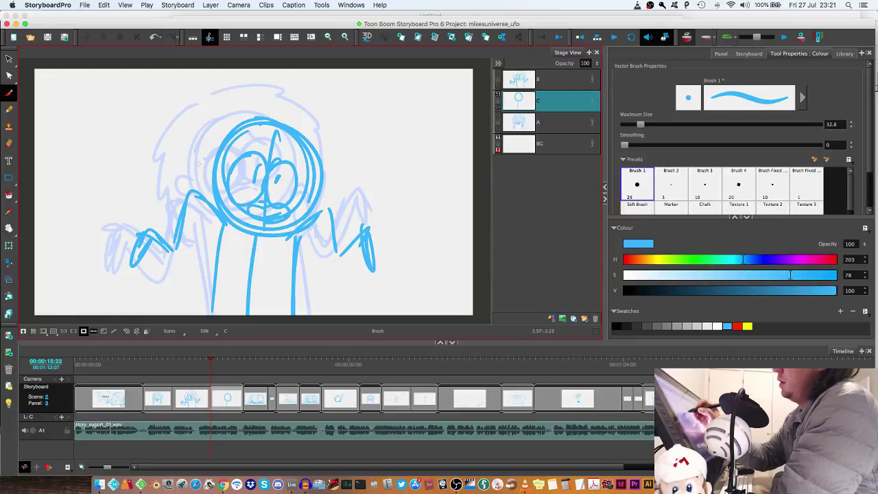
{"action": "left_click_drag", "start_coordinate": [199, 147], "coordinate": [186, 173]}
{"action": "mouse_move", "coordinate": [181, 175]}
{"action": "left_mouse_down"}
{"action": "mouse_move", "coordinate": [222, 105]}
{"action": "mouse_move", "coordinate": [255, 93]}
{"action": "left_mouse_up"}
{"action": "mouse_move", "coordinate": [240, 89]}
{"action": "left_mouse_down"}
{"action": "mouse_move", "coordinate": [317, 109]}
{"action": "mouse_move", "coordinate": [340, 217]}
{"action": "left_mouse_up"}
{"action": "mouse_move", "coordinate": [184, 219]}
{"action": "left_mouse_down"}
{"action": "mouse_move", "coordinate": [204, 253]}
{"action": "mouse_move", "coordinate": [207, 204]}
{"action": "mouse_move", "coordinate": [133, 225]}
{"action": "mouse_move", "coordinate": [152, 262]}
{"action": "left_mouse_up"}
{"action": "left_click_drag", "start_coordinate": [337, 227], "coordinate": [353, 261]}
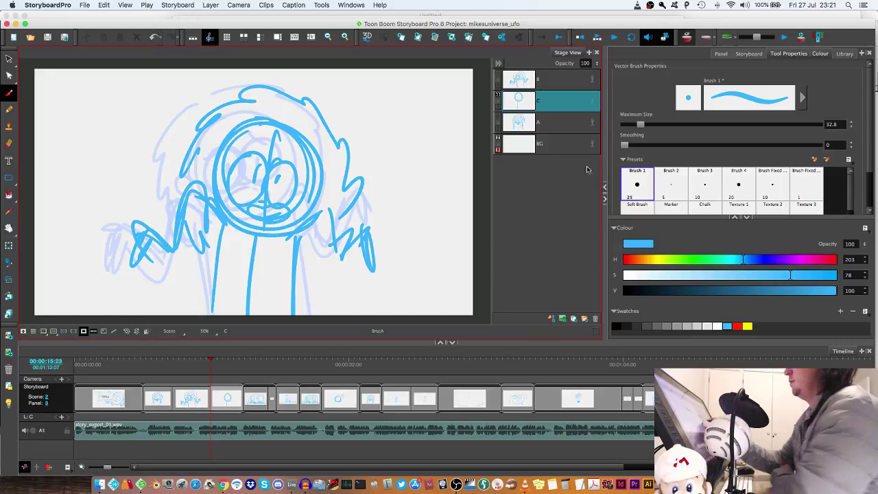
Play scene 2 against the dialogue and stop at 00:00:14:11, within the shrugging panel.
{"action": "key", "text": "Return"}
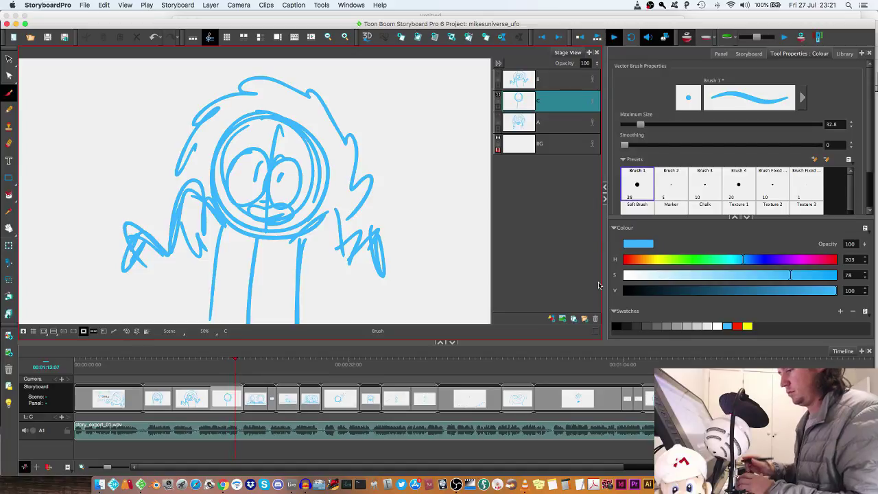
{"action": "key", "text": "Return"}
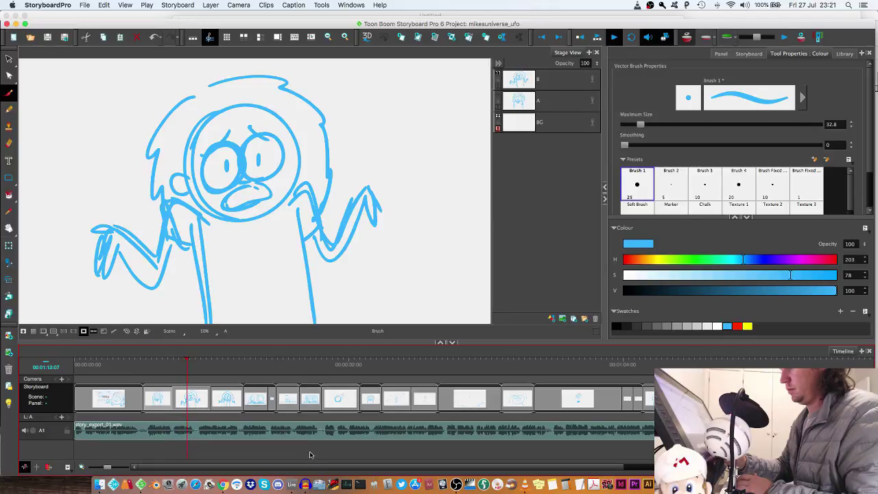
{"action": "key", "text": "Return"}
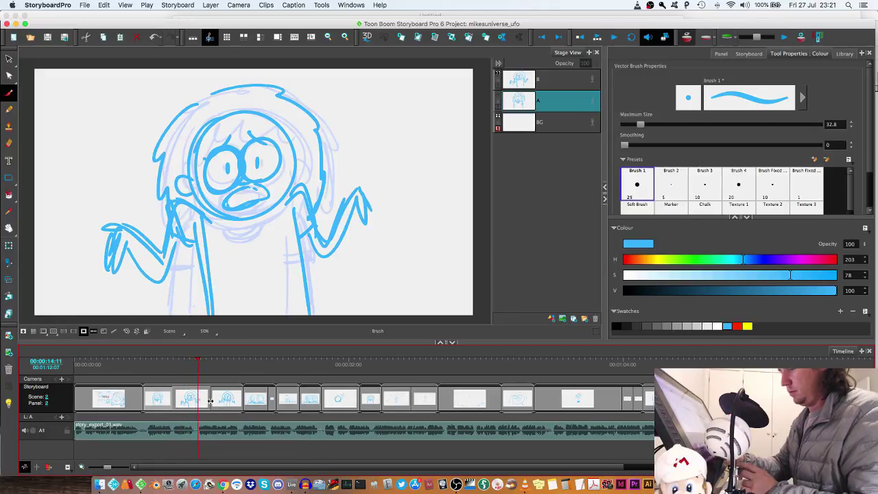
{"action": "left_click_drag", "start_coordinate": [210, 402], "coordinate": [197, 402]}
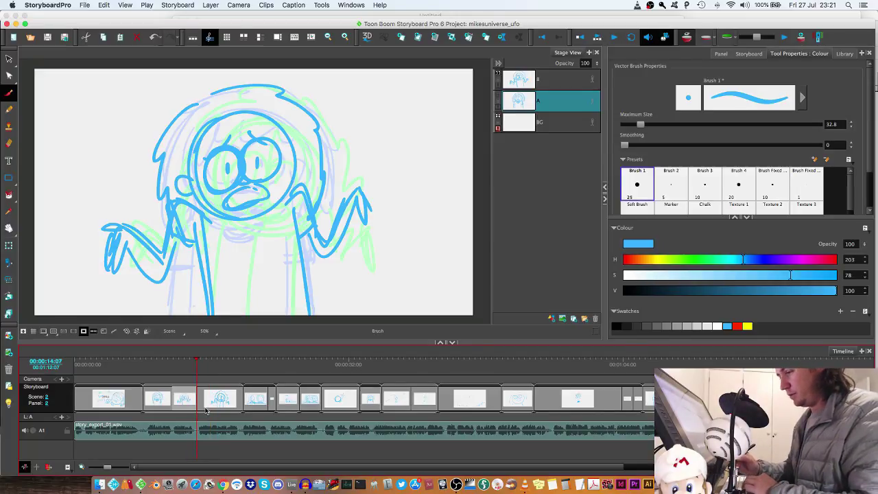
{"action": "key", "text": "super+z"}
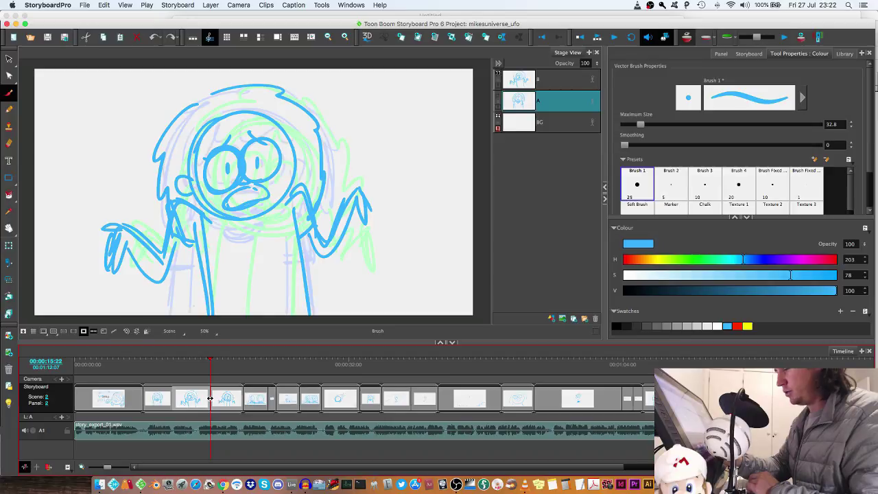
{"action": "left_click_drag", "start_coordinate": [210, 399], "coordinate": [198, 403]}
{"action": "key", "text": "super+z"}
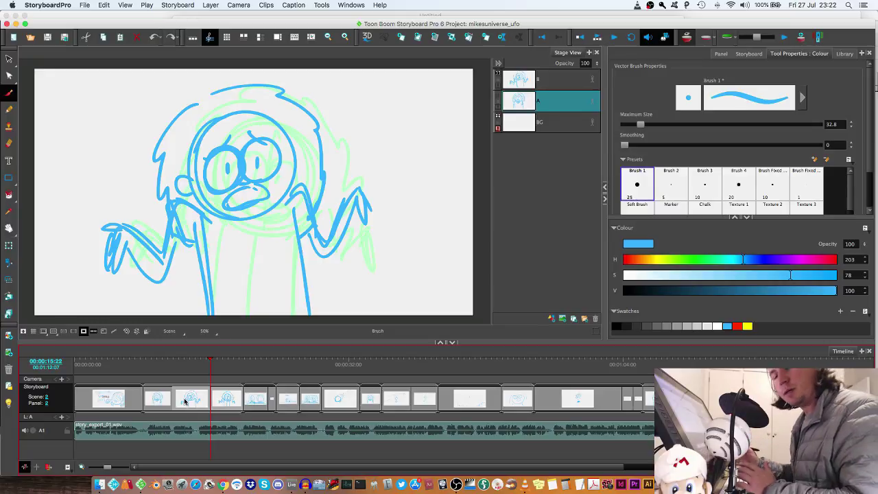
Trim the shrugging panel to end at about 00:00:14 and play from 00:00:13:09 to check the cut to the next pose.
{"action": "left_click_drag", "start_coordinate": [210, 402], "coordinate": [196, 405]}
{"action": "left_click", "coordinate": [189, 367]}
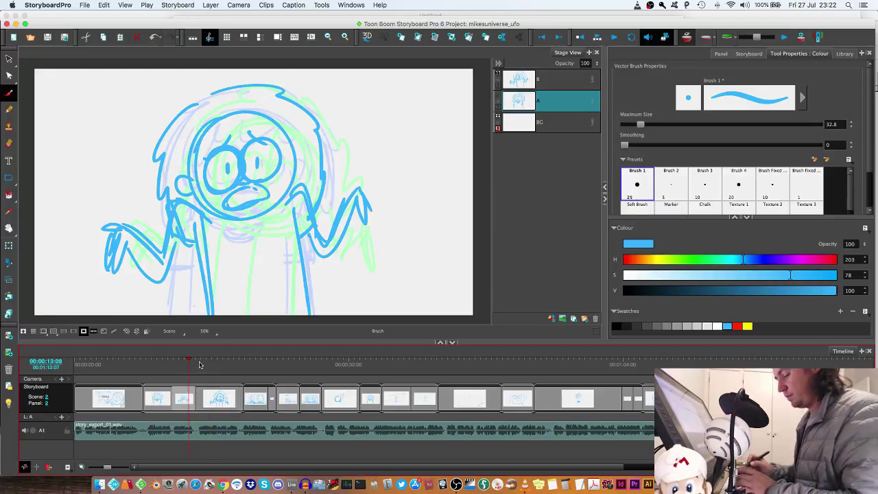
{"action": "key", "text": "space"}
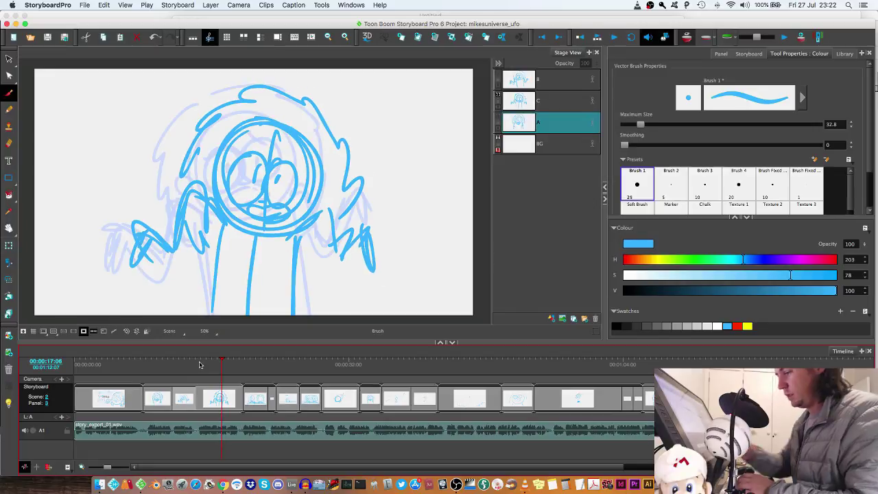
Split scene 2's third panel at 00:00:17:06.
{"action": "right_click", "coordinate": [220, 397]}
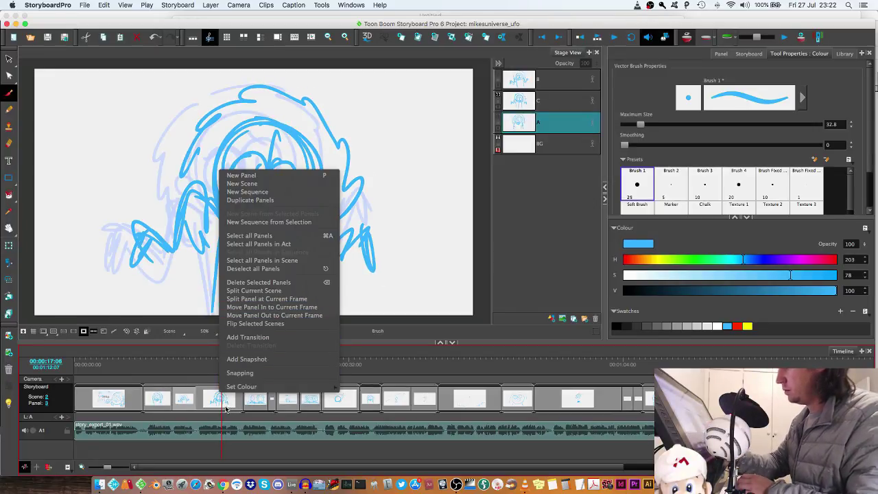
{"action": "left_click", "coordinate": [225, 407]}
{"action": "right_click", "coordinate": [221, 396]}
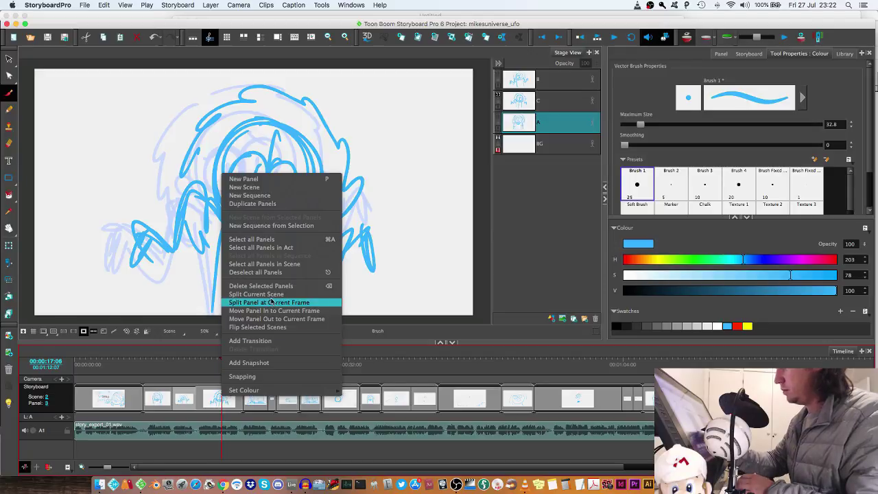
{"action": "left_click", "coordinate": [275, 302]}
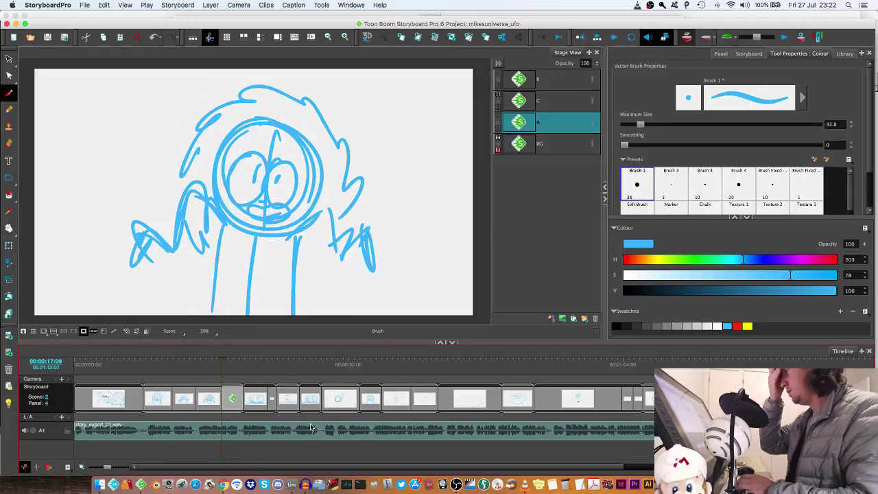
Add a vector layer above layer A with onion skin off and sketch a slanted divider, a flaming fireball and a small dotted splat.
{"action": "left_click", "coordinate": [551, 319]}
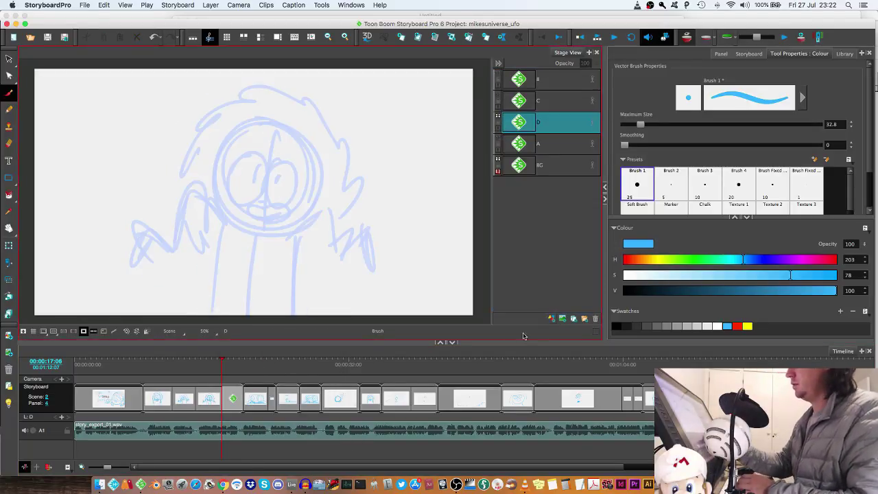
{"action": "left_click", "coordinate": [686, 38]}
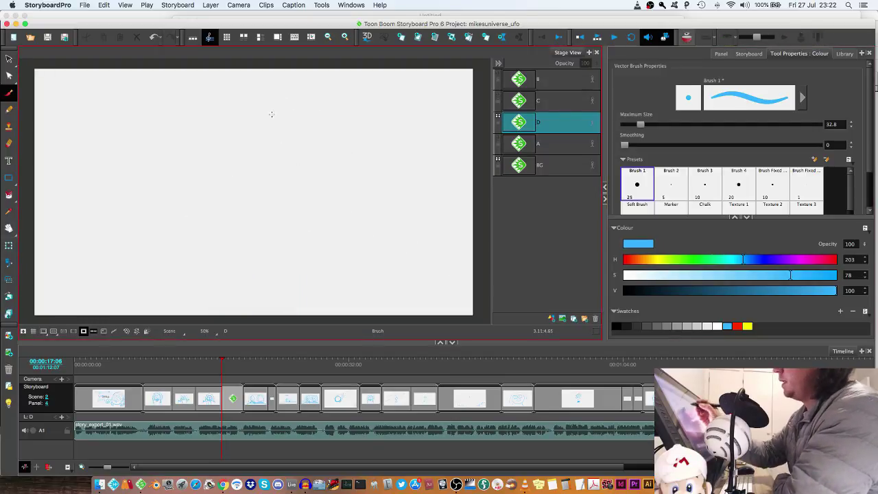
{"action": "left_click_drag", "start_coordinate": [275, 74], "coordinate": [195, 315]}
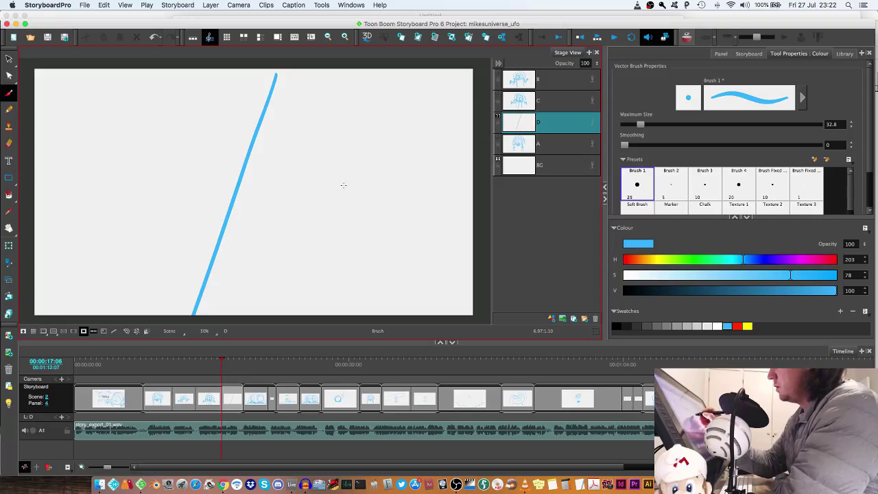
{"action": "mouse_move", "coordinate": [108, 168]}
{"action": "left_mouse_down"}
{"action": "mouse_move", "coordinate": [95, 207]}
{"action": "mouse_move", "coordinate": [107, 173]}
{"action": "mouse_move", "coordinate": [110, 205]}
{"action": "mouse_move", "coordinate": [101, 172]}
{"action": "mouse_move", "coordinate": [163, 164]}
{"action": "mouse_move", "coordinate": [120, 206]}
{"action": "left_mouse_up"}
{"action": "mouse_move", "coordinate": [165, 152]}
{"action": "left_mouse_down"}
{"action": "mouse_move", "coordinate": [196, 160]}
{"action": "mouse_move", "coordinate": [225, 126]}
{"action": "left_mouse_up"}
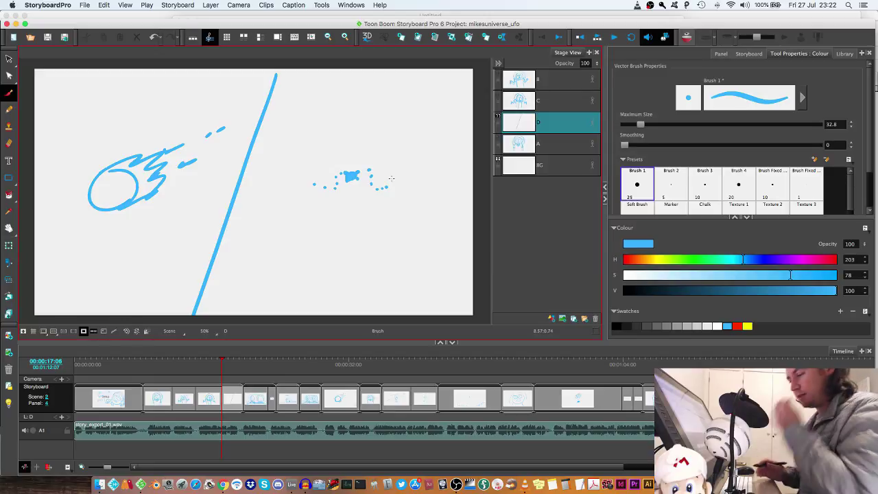
Play from the fireball panel into the car scenes to check the drawings against the dialogue.
{"action": "key", "text": "space"}
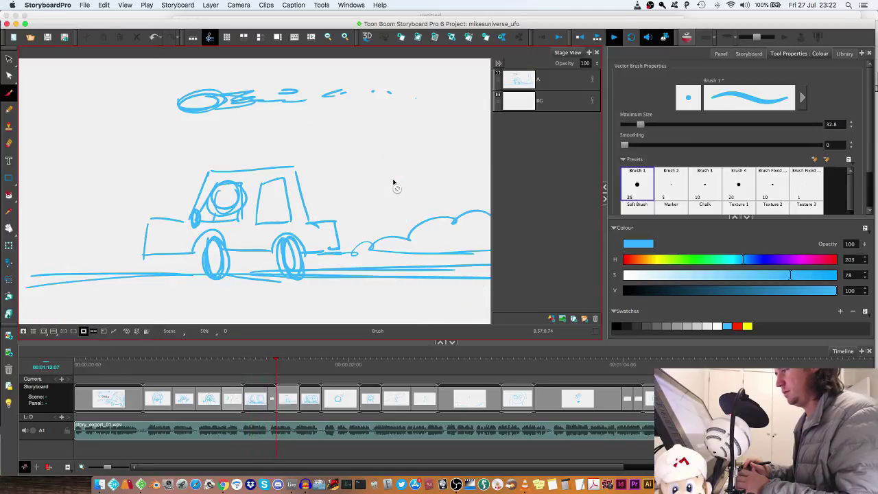
{"action": "left_click", "coordinate": [250, 367]}
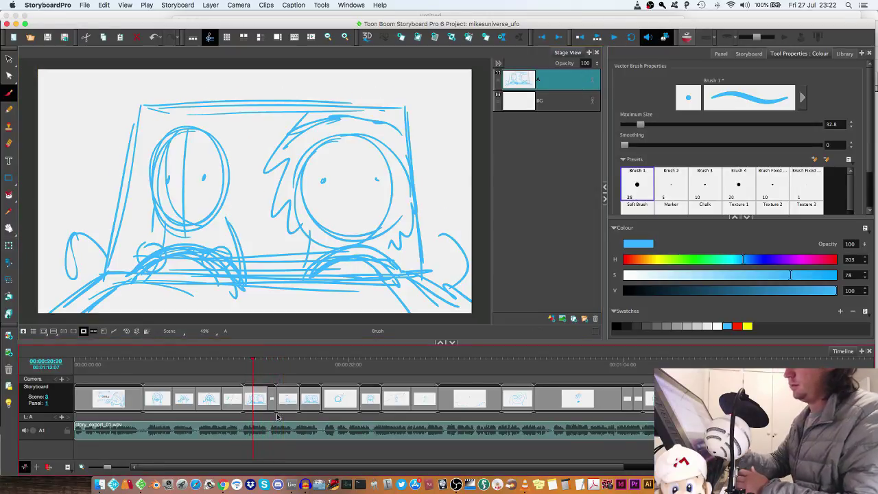
{"action": "left_click", "coordinate": [239, 365]}
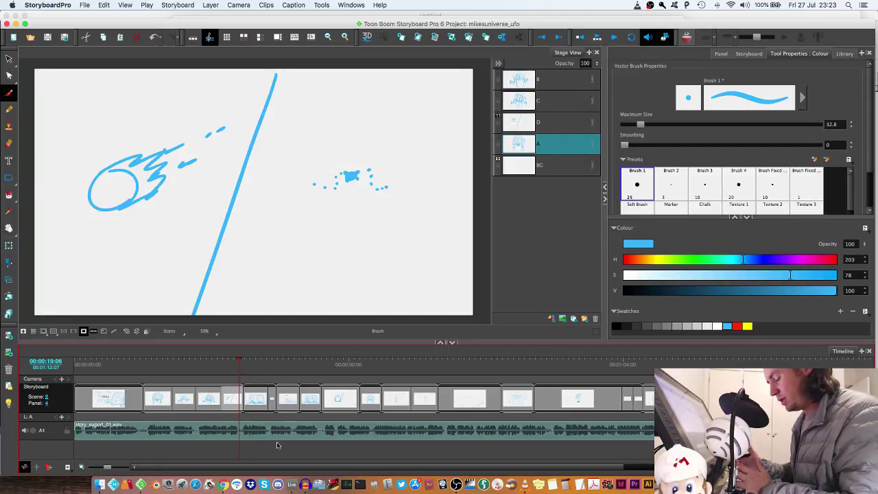
{"action": "key", "text": "space"}
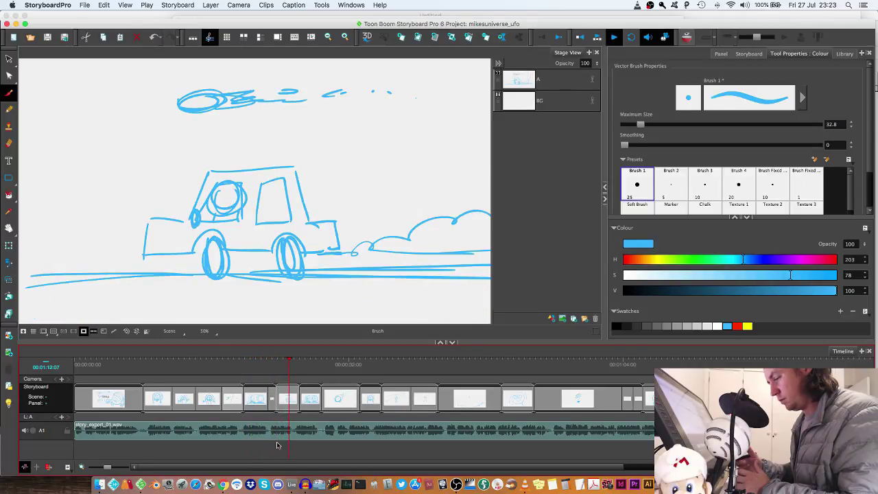
{"action": "key", "text": "space"}
Split the story_export_01.wav clip at 00:00:19:03, in the pause near the end of the fireball panel.
{"action": "mouse_move", "coordinate": [241, 364]}
{"action": "left_mouse_down"}
{"action": "mouse_move", "coordinate": [222, 364]}
{"action": "mouse_move", "coordinate": [244, 365]}
{"action": "left_mouse_up"}
{"action": "key", "text": "2"}
{"action": "key", "text": "2"}
{"action": "key", "text": "2"}
{"action": "key", "text": "2"}
{"action": "left_click", "coordinate": [233, 365]}
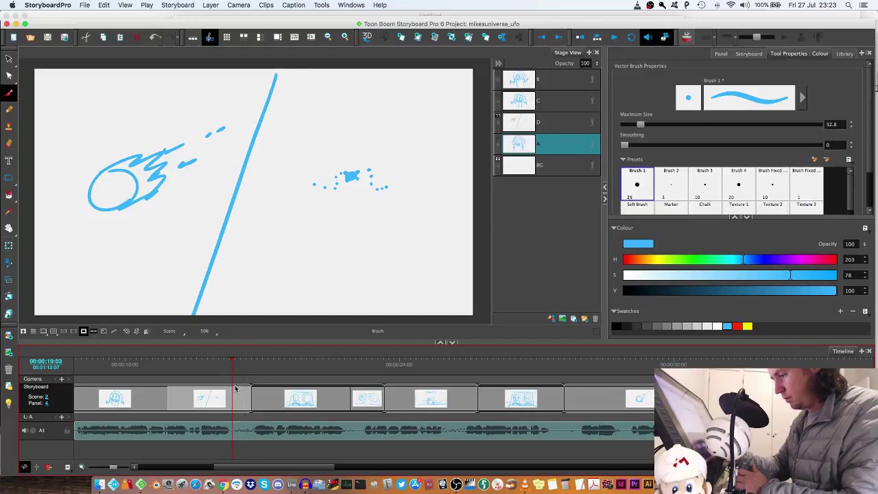
{"action": "right_click", "coordinate": [233, 430]}
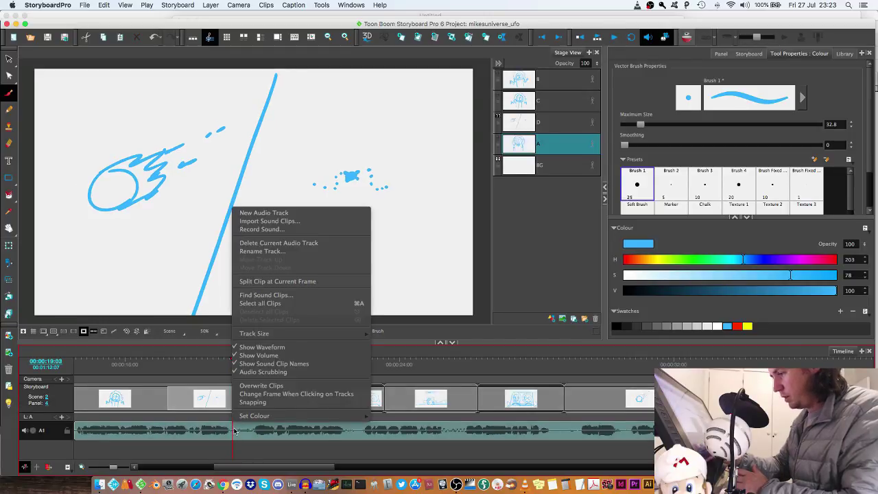
{"action": "left_click", "coordinate": [301, 281]}
{"action": "key", "text": "1"}
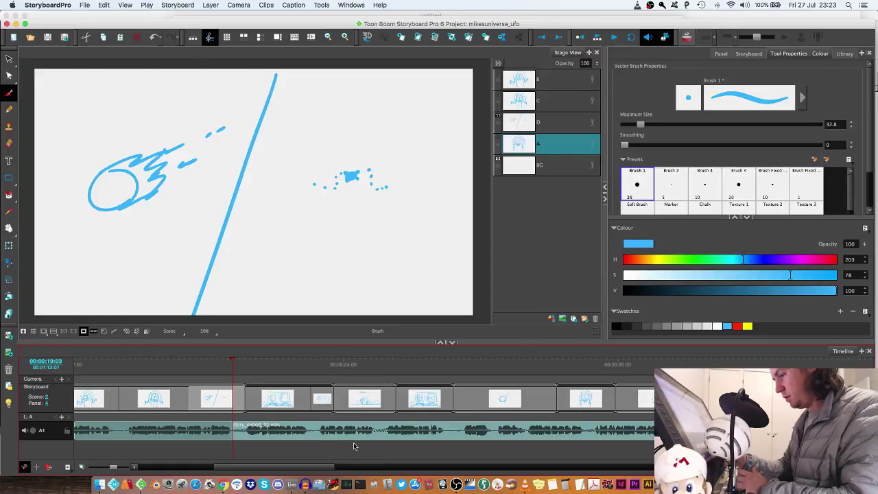
Play the following dialogue and split the sound clip again at 00:00:22:19, in scene 3's second panel.
{"action": "key", "text": "2"}
{"action": "key", "text": "Return"}
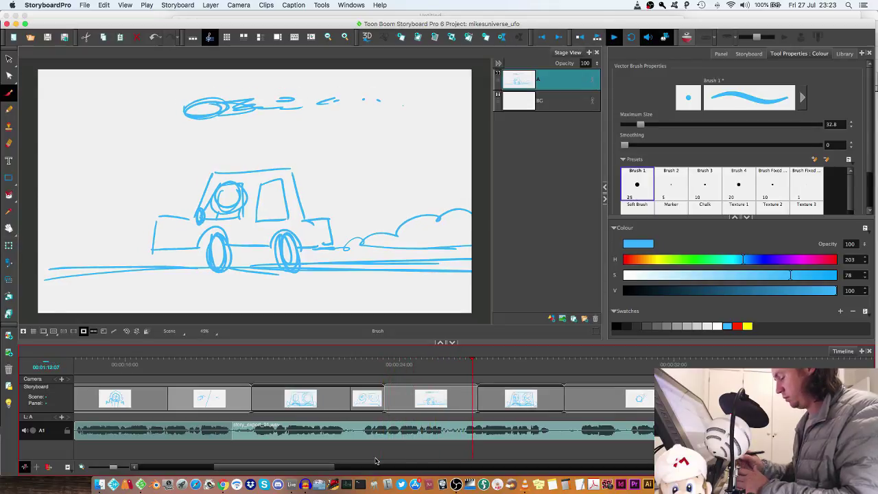
{"action": "left_click", "coordinate": [355, 364]}
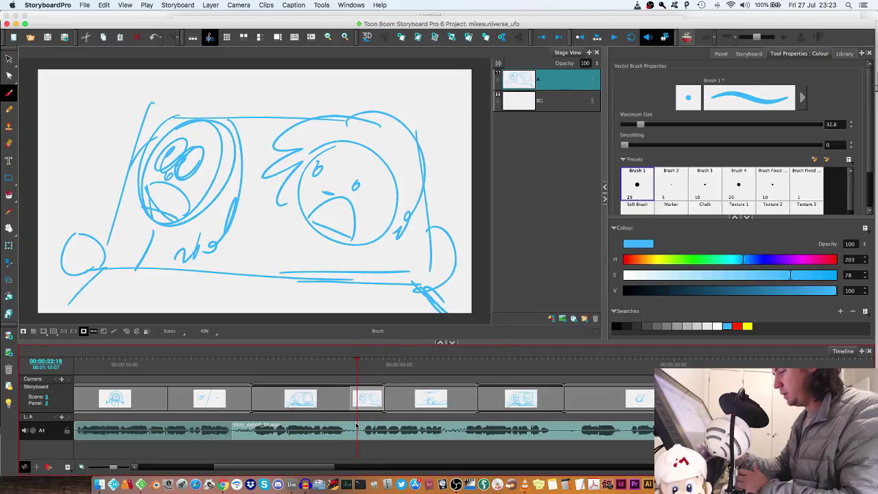
{"action": "right_click", "coordinate": [358, 432]}
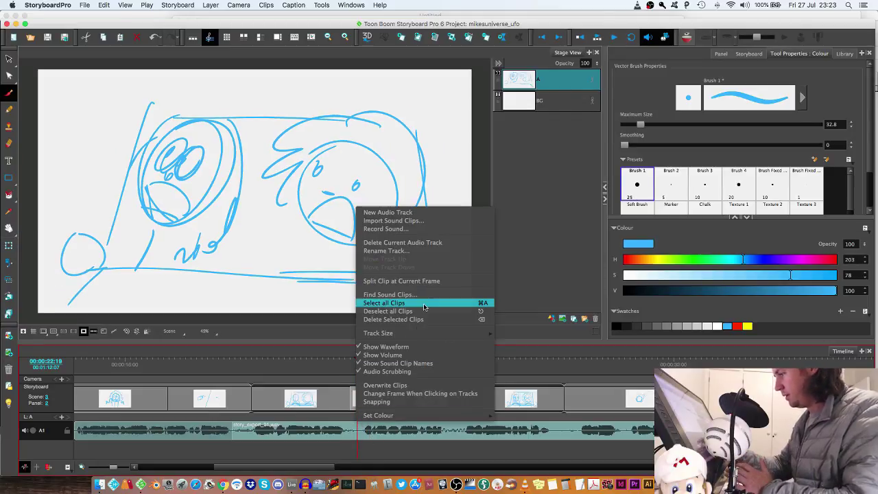
{"action": "left_click", "coordinate": [432, 281]}
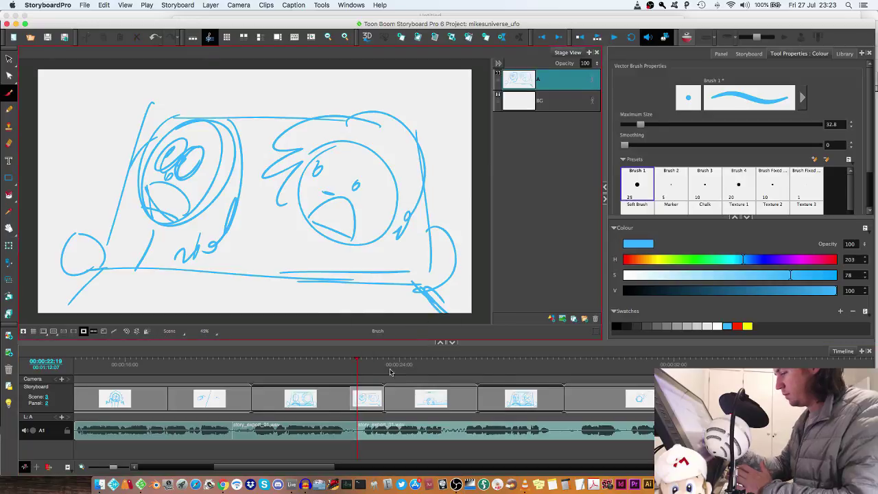
Delete the sound segment between the two cuts and move the remaining clip back to just after 00:00:19:03.
{"action": "key", "text": "Delete"}
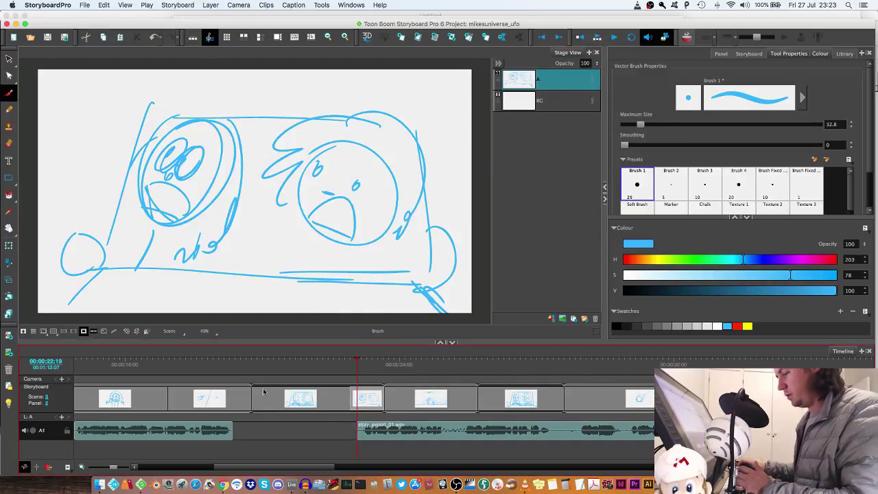
{"action": "left_click_drag", "start_coordinate": [388, 431], "coordinate": [267, 432]}
Play across the new audio join and trim scene 2's fireball panel to end at 00:00:19:04.
{"action": "left_click", "coordinate": [211, 360]}
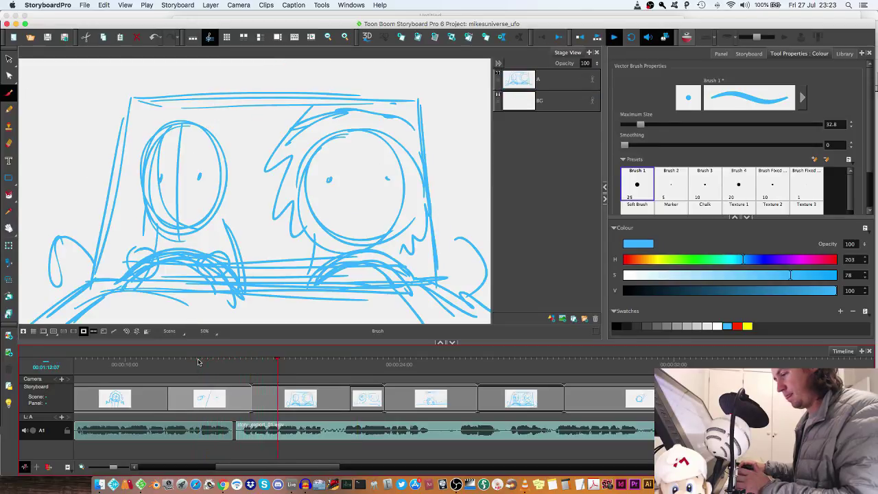
{"action": "key", "text": "space"}
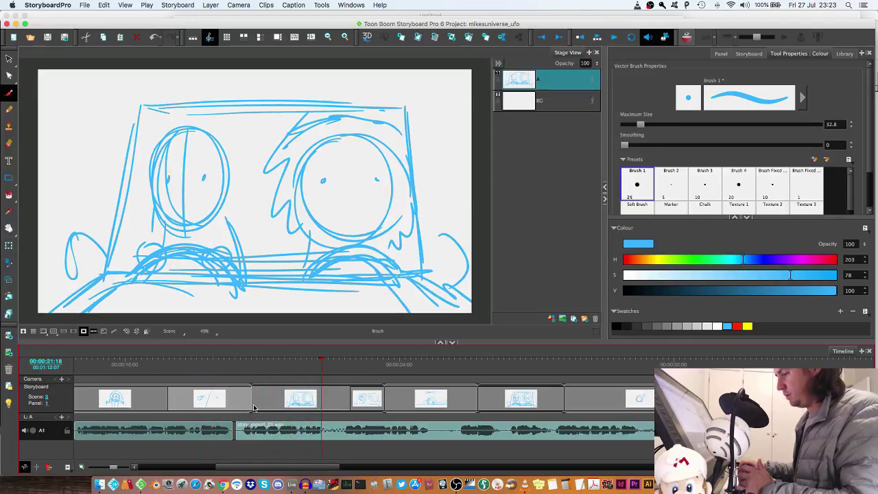
{"action": "left_click_drag", "start_coordinate": [253, 407], "coordinate": [244, 404]}
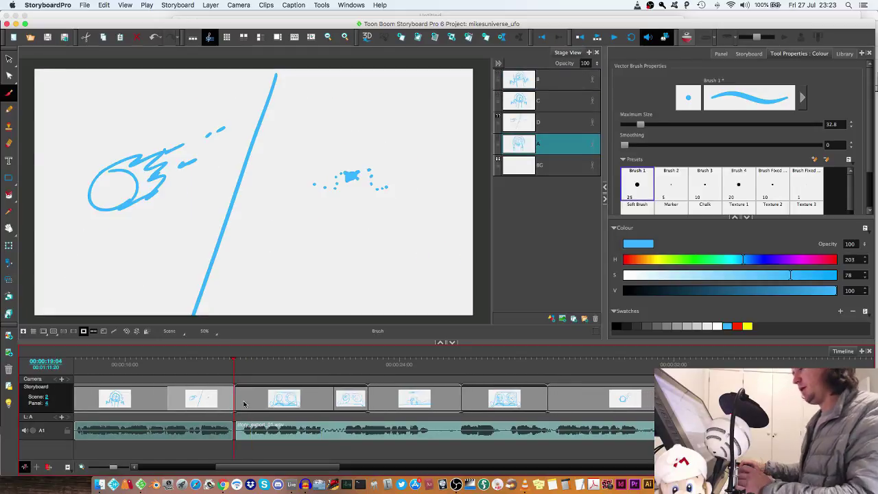
Play on from the new audio join through the following car scenes and review the rest of the animatic's timeline.
{"action": "key", "text": "space"}
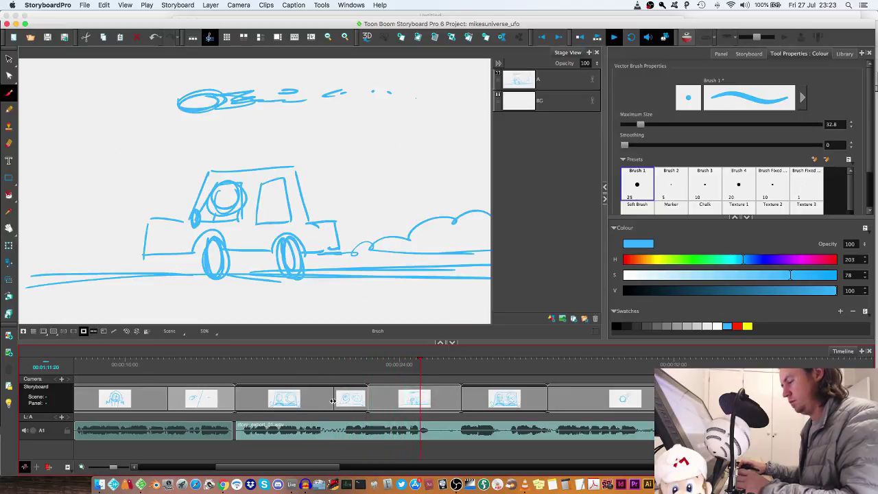
{"action": "left_click", "coordinate": [329, 362]}
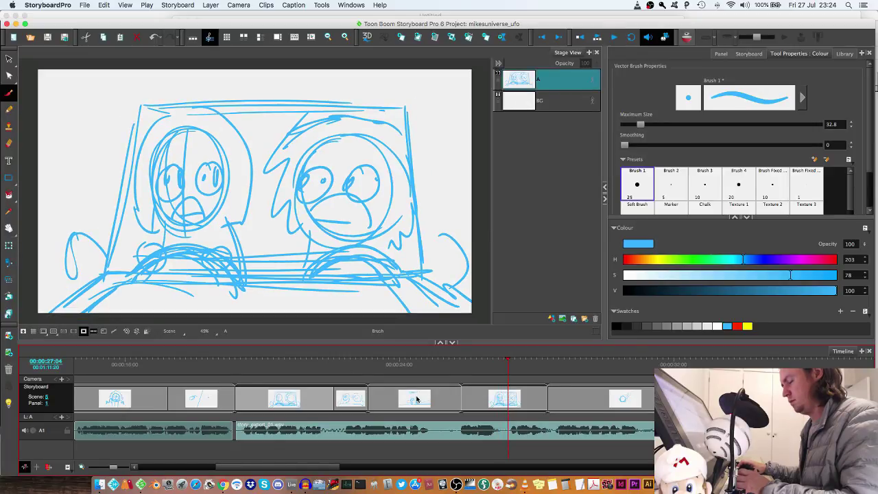
{"action": "mouse_move", "coordinate": [387, 396]}
{"action": "left_mouse_down"}
{"action": "mouse_move", "coordinate": [341, 403]}
{"action": "mouse_move", "coordinate": [385, 405]}
{"action": "mouse_move", "coordinate": [361, 402]}
{"action": "left_mouse_up"}
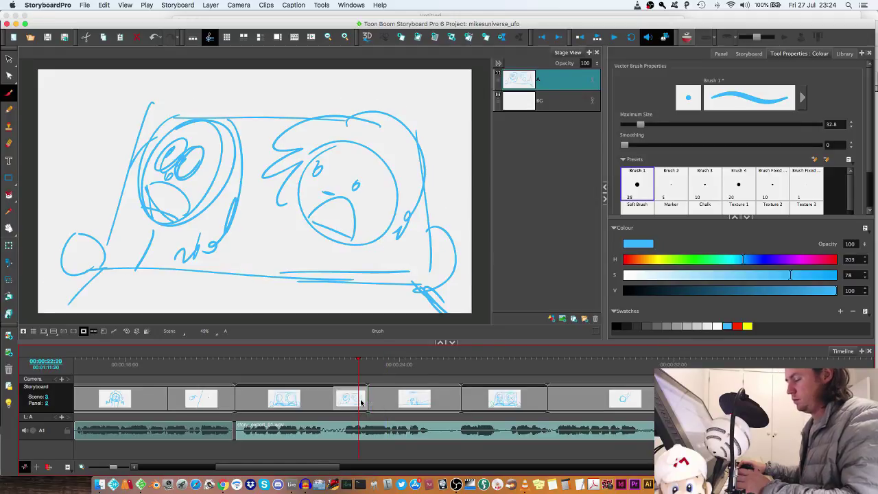
{"action": "key", "text": "2"}
{"action": "key", "text": "1"}
{"action": "key", "text": "1"}
{"action": "key", "text": "1"}
{"action": "key", "text": "1"}
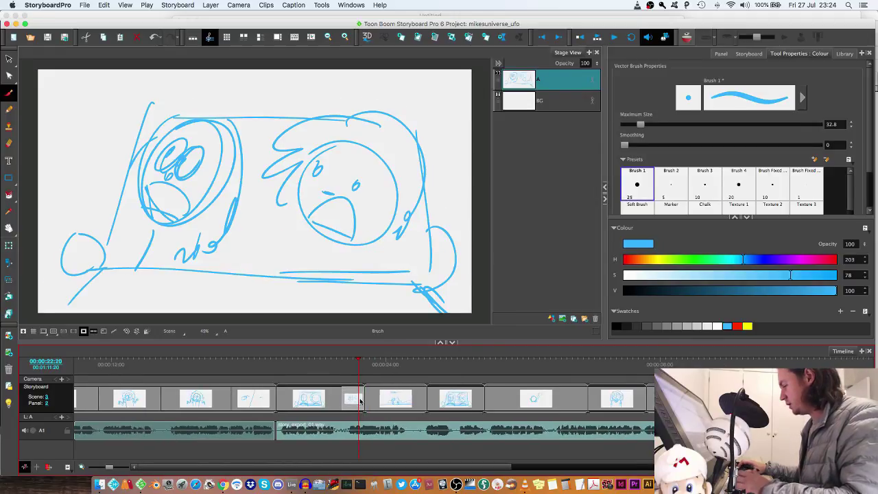
{"action": "key", "text": "1"}
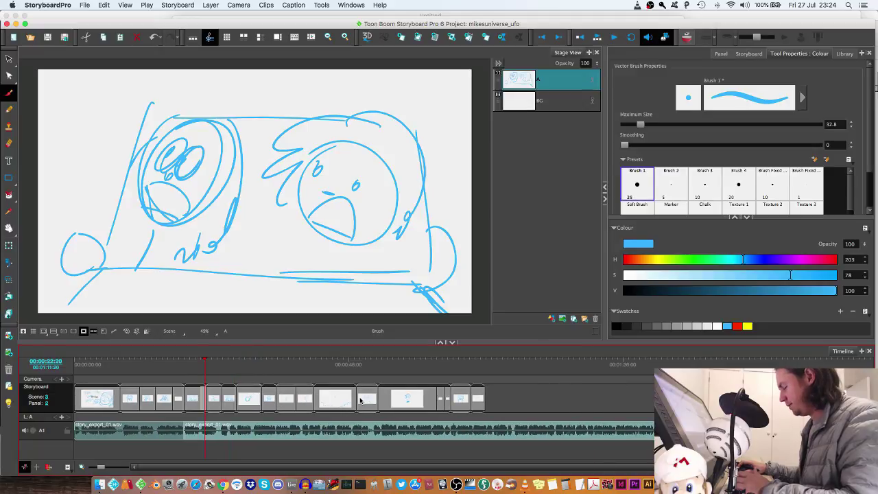
{"action": "key", "text": "2"}
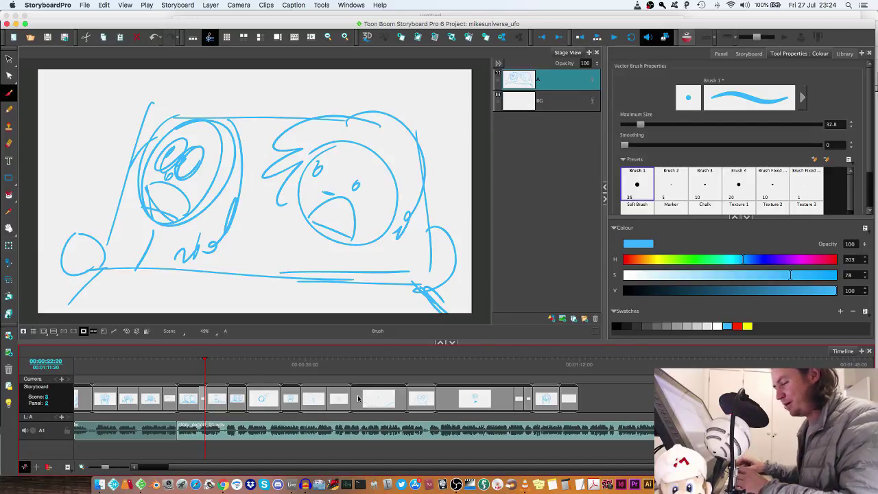
Switch to Audacity, remove the existing audio track and open initial_recording_wip_01.aup from the UFO project's Audio/Voice folder.
{"action": "left_click", "coordinate": [305, 484]}
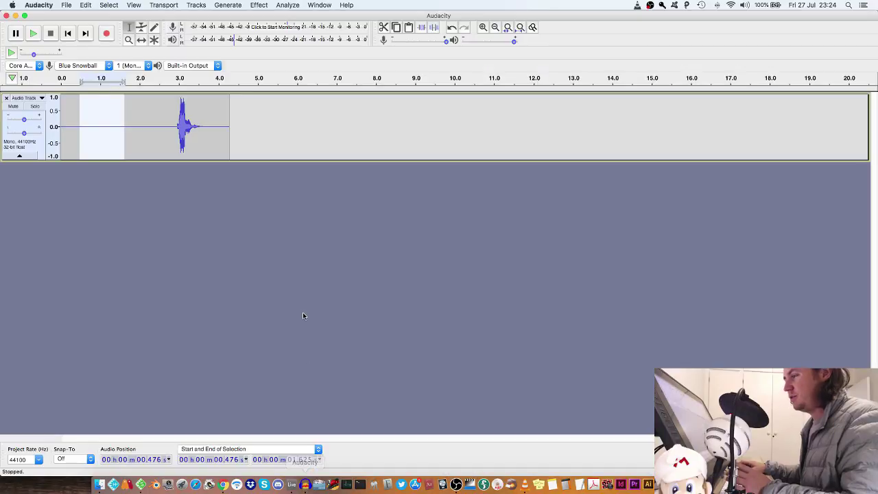
{"action": "left_click", "coordinate": [6, 98]}
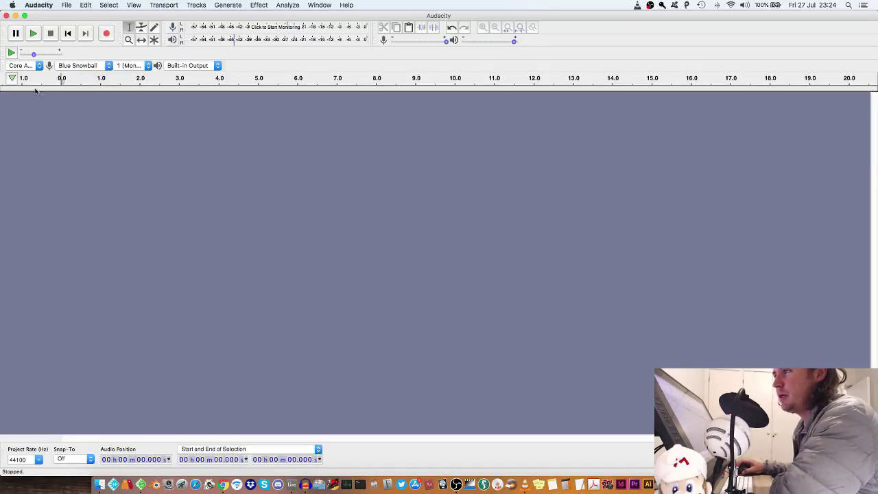
{"action": "left_click", "coordinate": [67, 5]}
{"action": "mouse_move", "coordinate": [84, 35]}
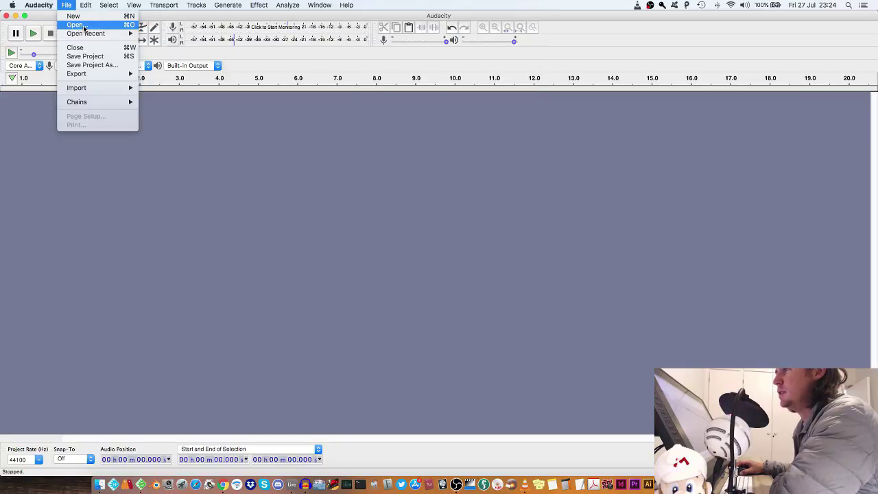
{"action": "left_click", "coordinate": [84, 26]}
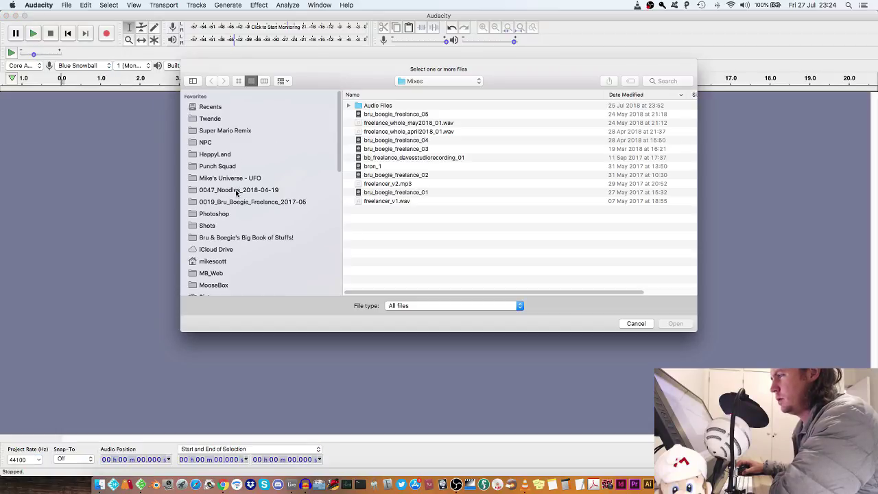
{"action": "left_click", "coordinate": [237, 180]}
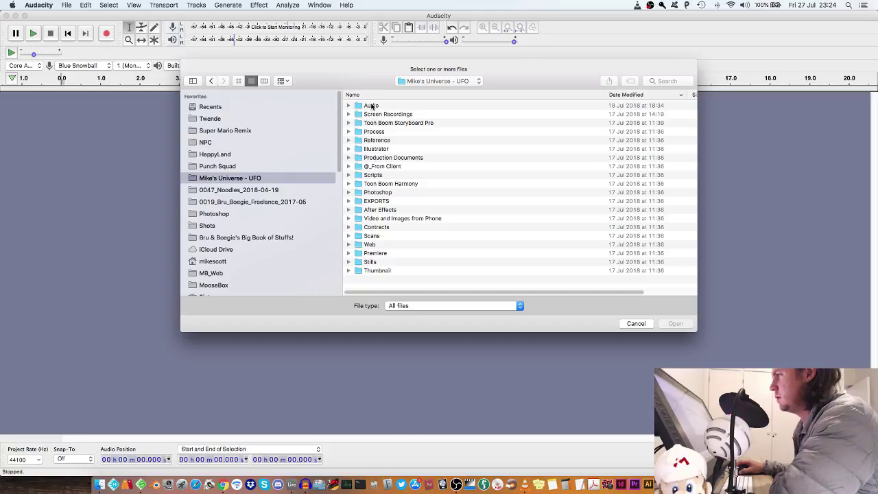
{"action": "double_click", "coordinate": [371, 106]}
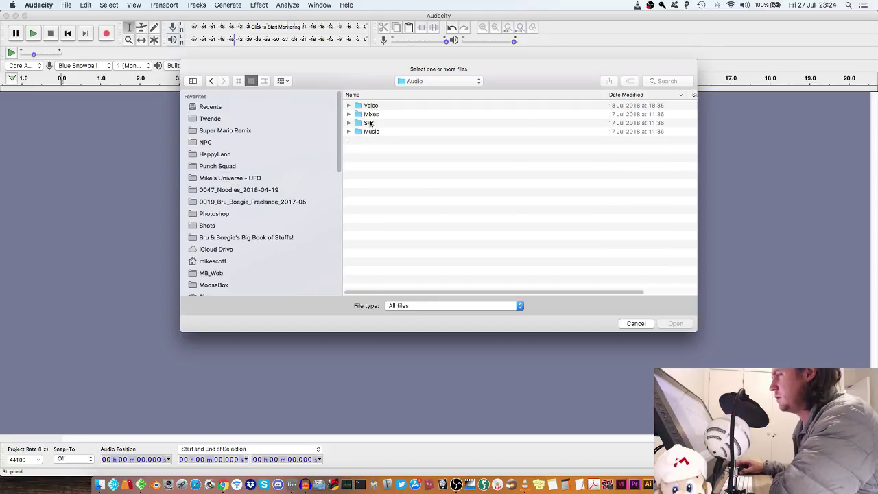
{"action": "double_click", "coordinate": [369, 106]}
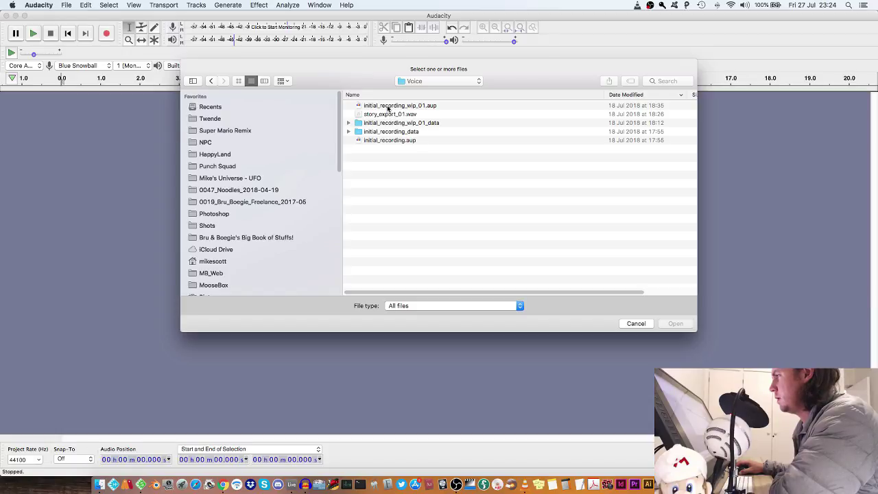
{"action": "double_click", "coordinate": [387, 106]}
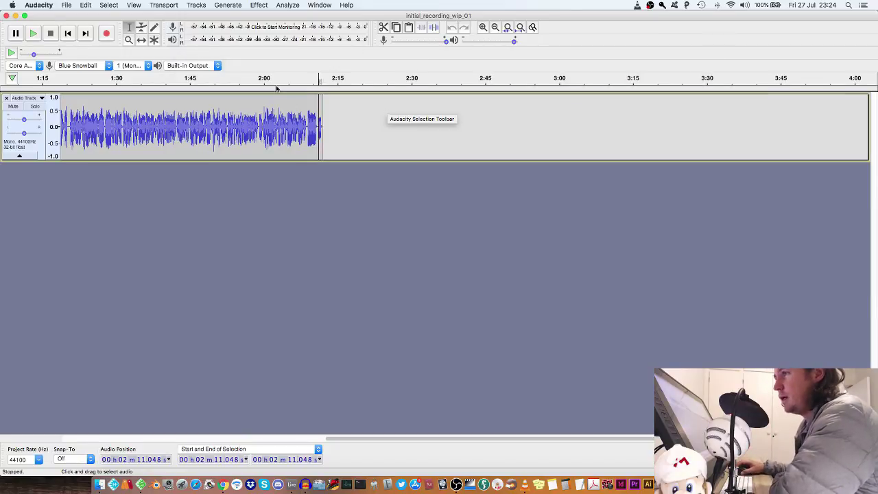
Inspect the initial recording's waveform and listen to its opening seconds from the start of the track.
{"action": "left_click", "coordinate": [484, 28]}
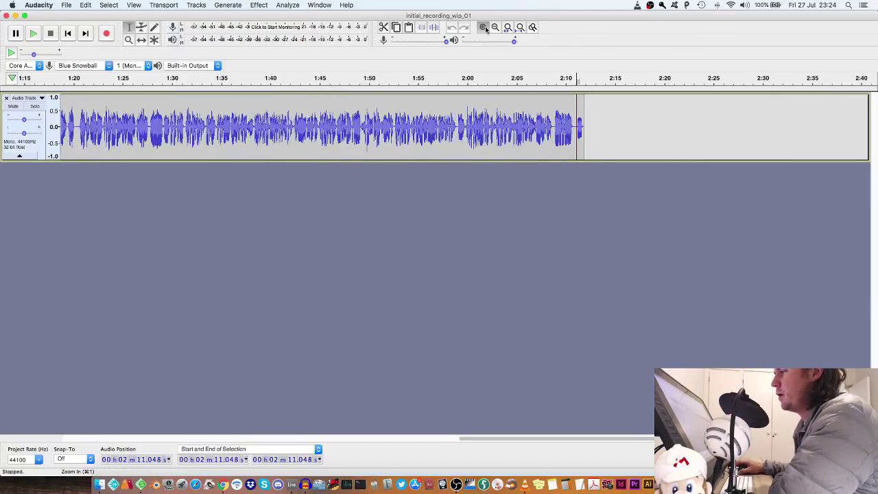
{"action": "left_click", "coordinate": [484, 28]}
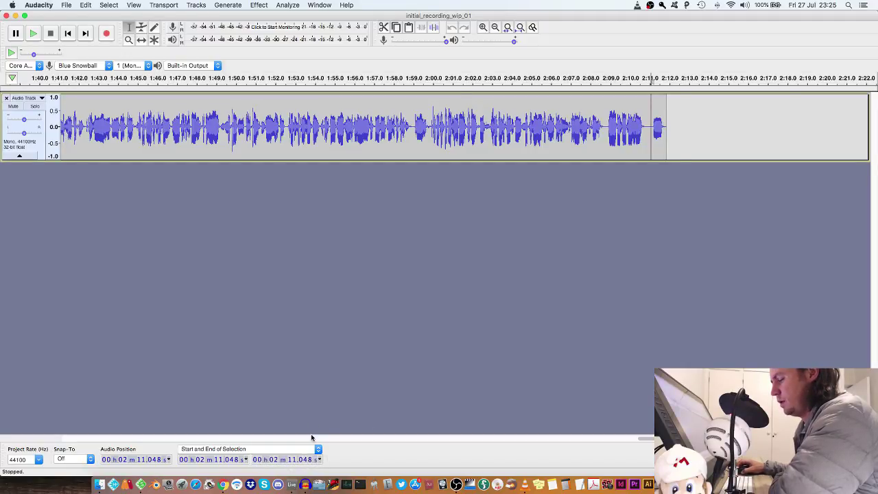
{"action": "right_click", "coordinate": [291, 484]}
{"action": "left_click", "coordinate": [304, 463]}
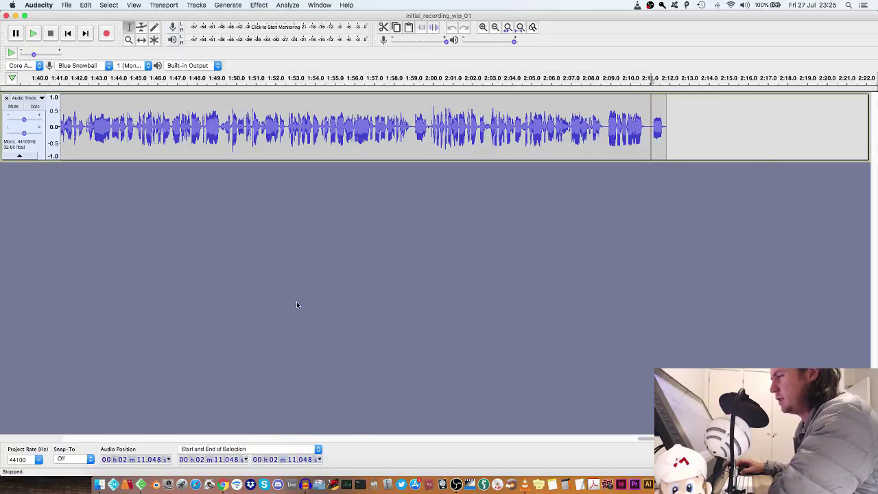
{"action": "left_click", "coordinate": [483, 27]}
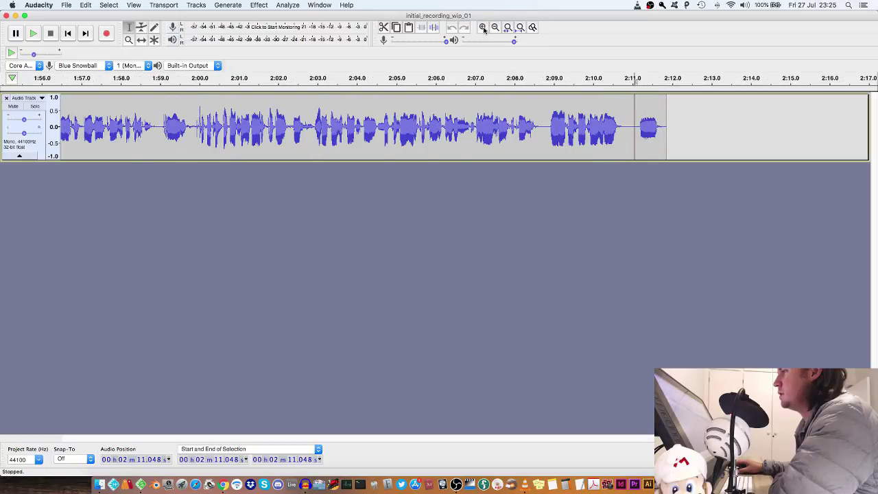
{"action": "left_click", "coordinate": [68, 33]}
{"action": "key", "text": "space"}
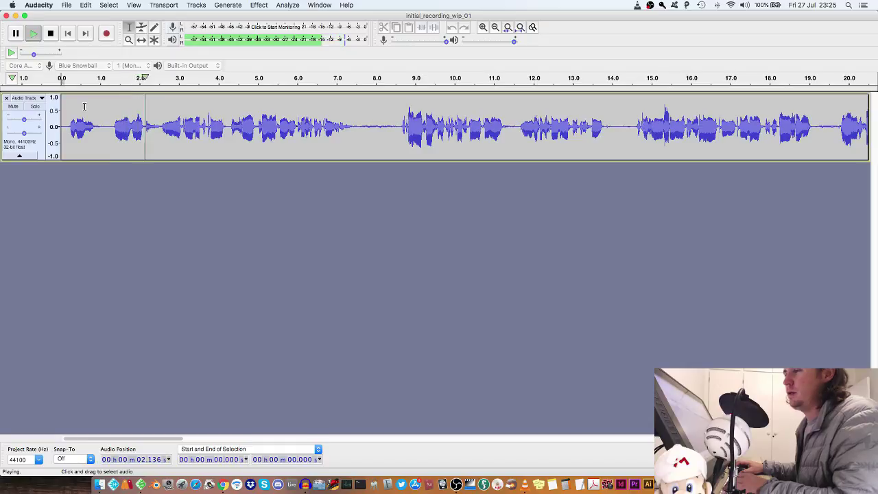
{"action": "key", "text": "space"}
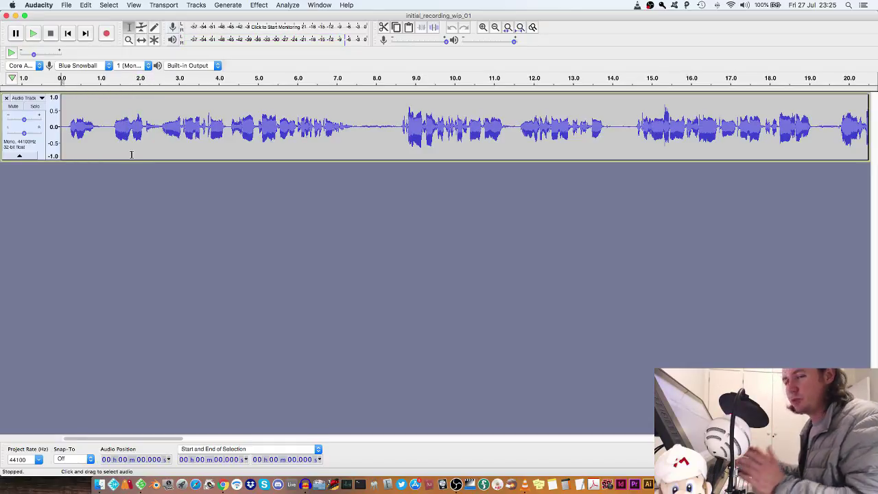
Record a new voice take of about 2 min 9 s in the emptied project and return to its start.
{"action": "key", "text": "super+Tab"}
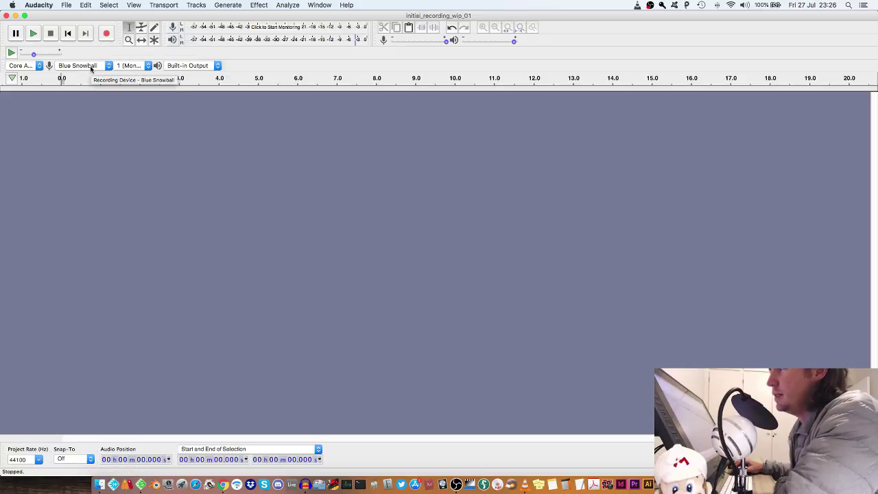
{"action": "left_click", "coordinate": [107, 33]}
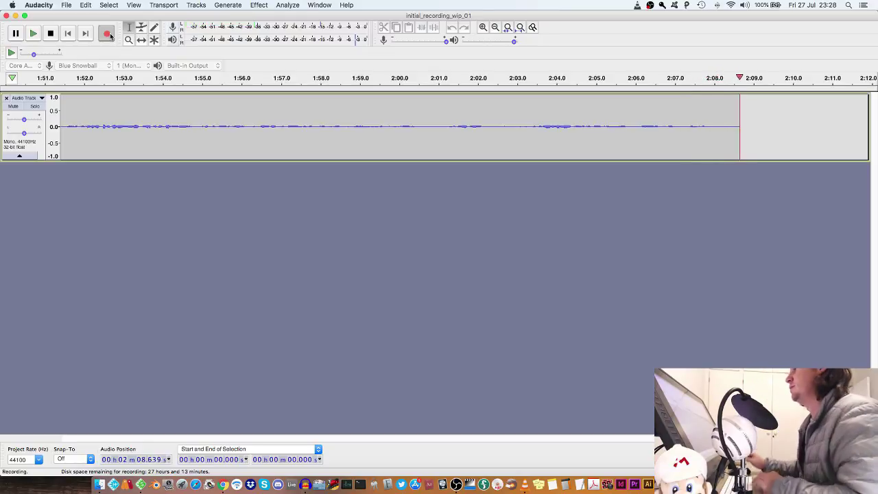
{"action": "key", "text": "space"}
{"action": "left_click", "coordinate": [69, 33]}
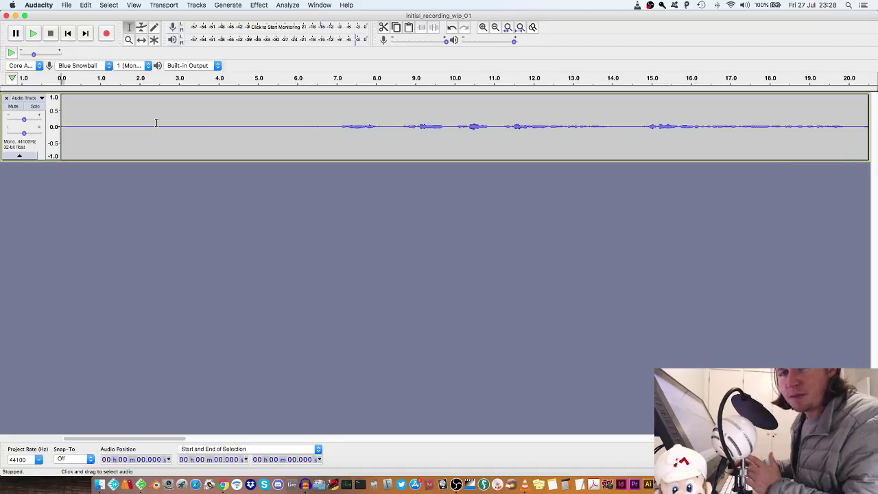
Get a Noise Reduction profile from the silent opening of the take, between 0.093 s and 6.316 s.
{"action": "left_click_drag", "start_coordinate": [70, 123], "coordinate": [308, 121]}
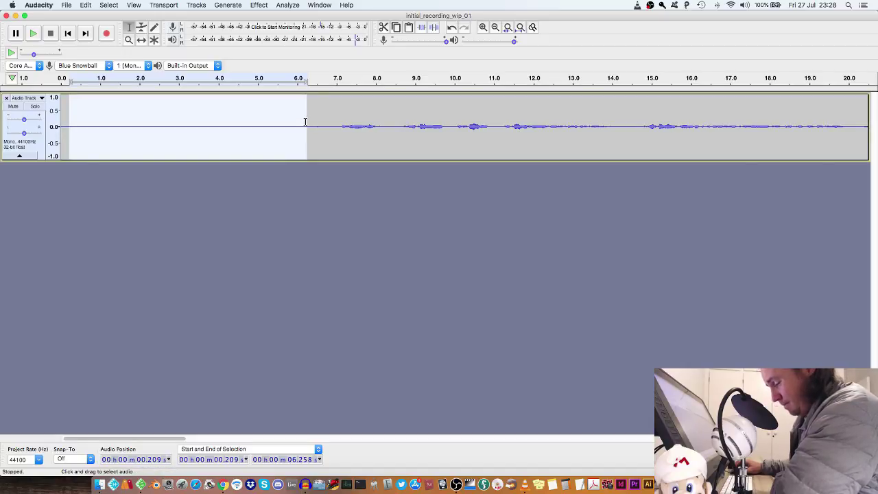
{"action": "left_click", "coordinate": [338, 120]}
{"action": "key", "text": "space"}
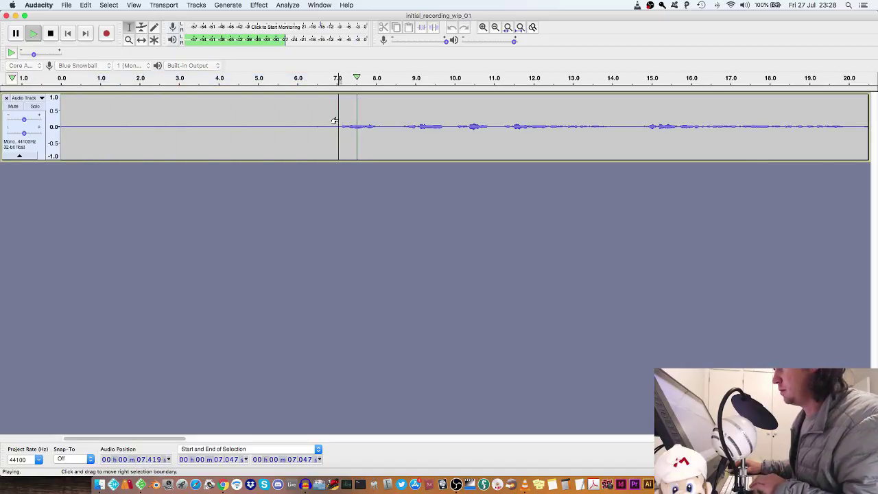
{"action": "key", "text": "space"}
{"action": "left_click_drag", "start_coordinate": [65, 123], "coordinate": [308, 123]}
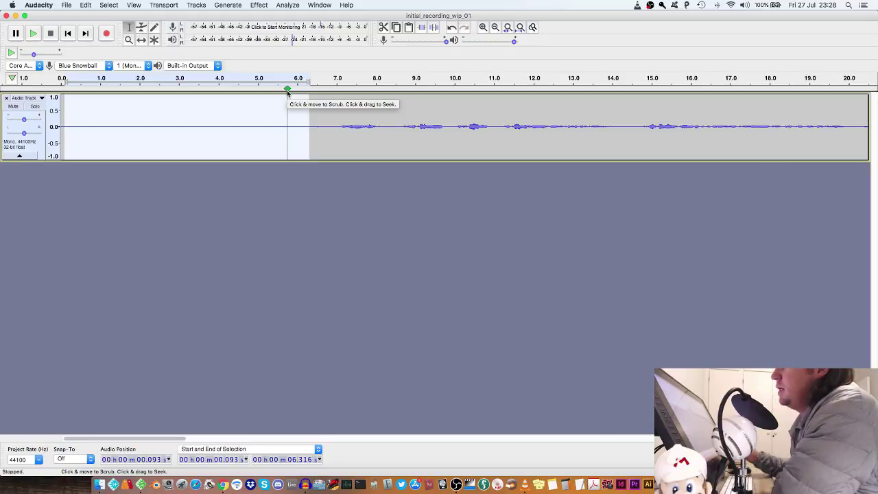
{"action": "left_click", "coordinate": [260, 5]}
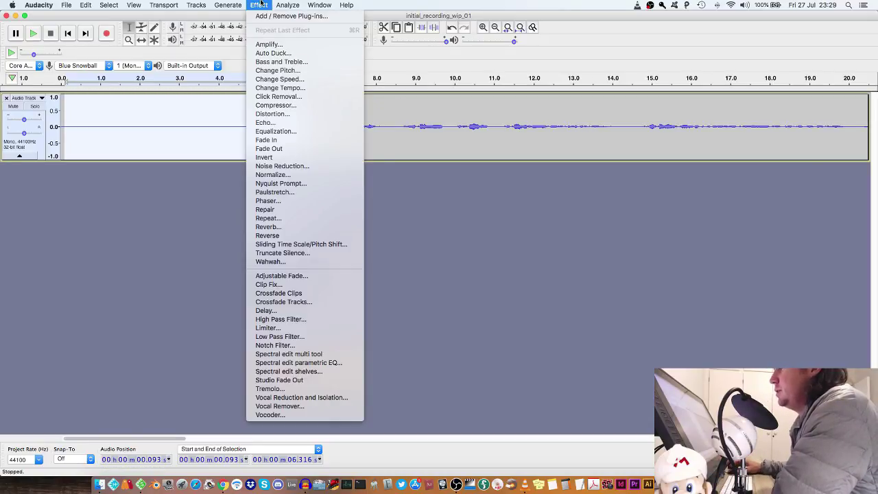
{"action": "left_click", "coordinate": [302, 166]}
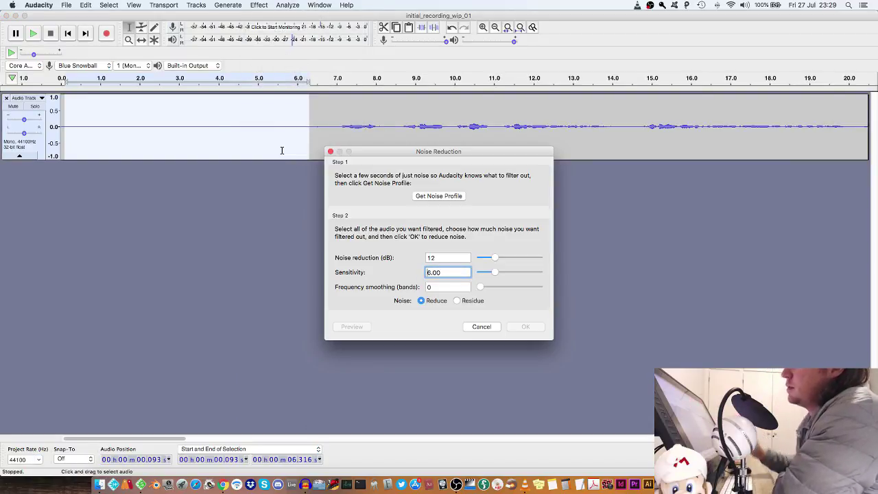
{"action": "left_click", "coordinate": [439, 196]}
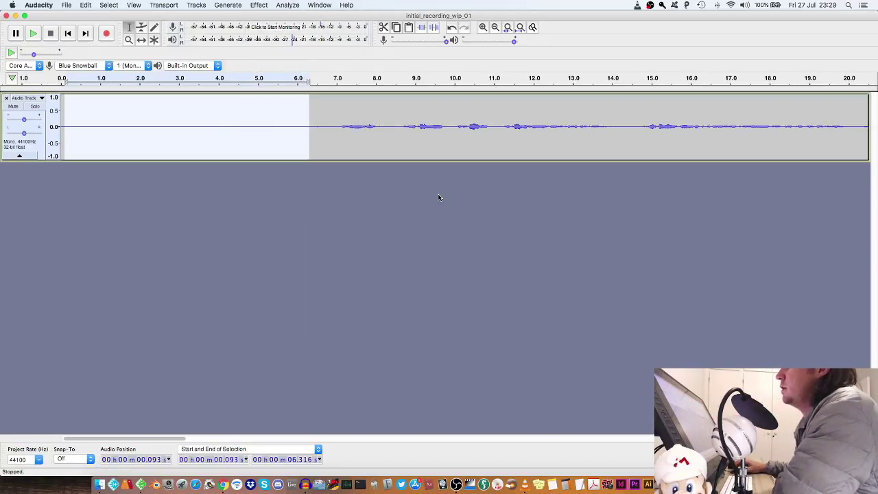
Apply Noise Reduction to the entire take with 12 dB reduction, sensitivity 6.00 and 0 frequency smoothing bands.
{"action": "left_click", "coordinate": [318, 138]}
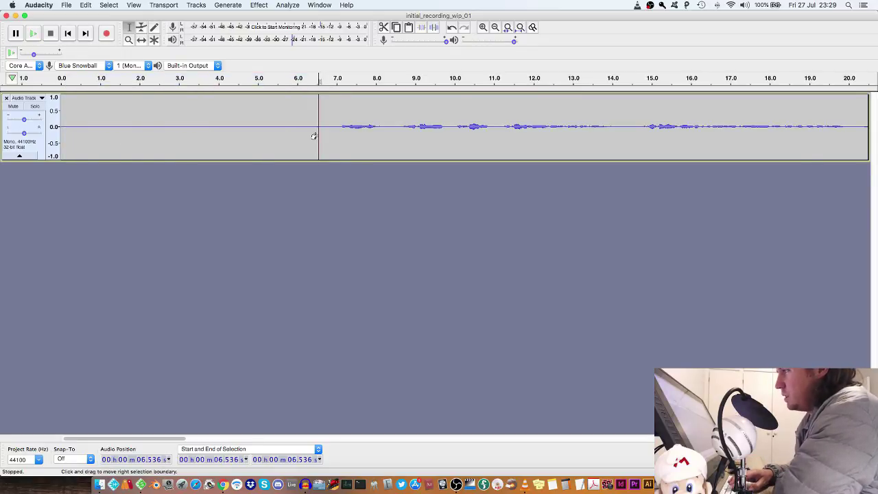
{"action": "key", "text": "super+a"}
{"action": "left_click", "coordinate": [260, 6]}
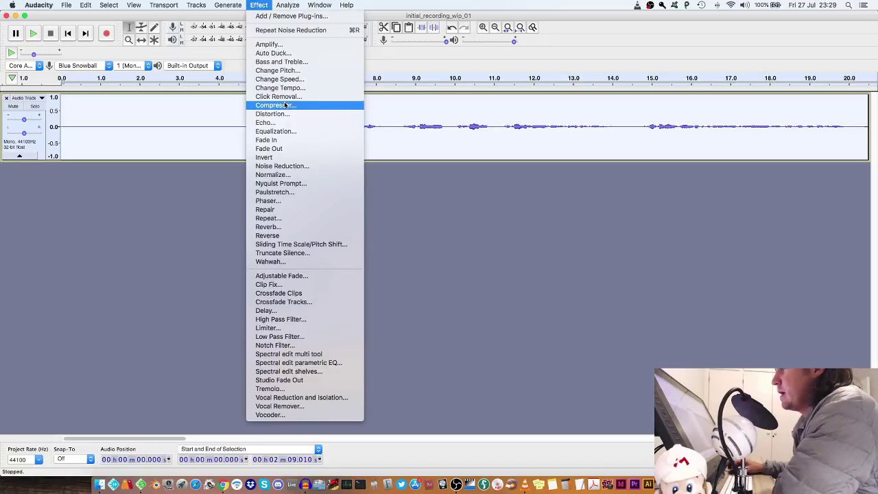
{"action": "left_click", "coordinate": [291, 166]}
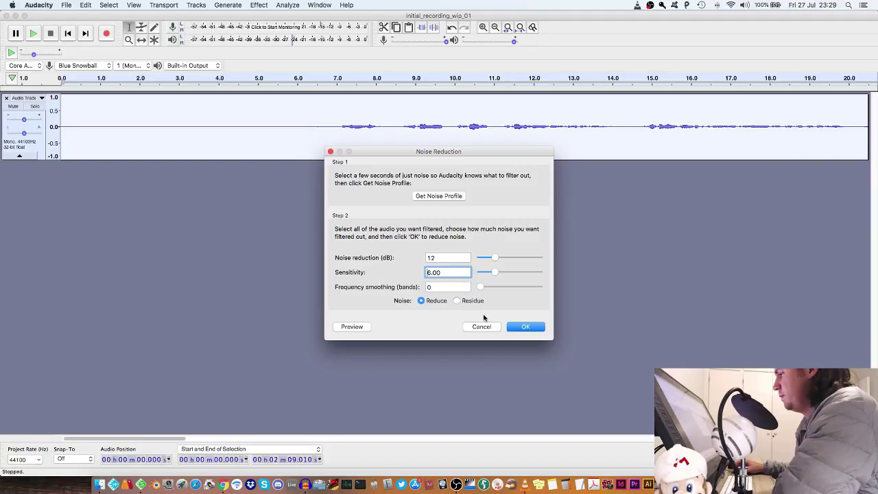
{"action": "left_click", "coordinate": [524, 327]}
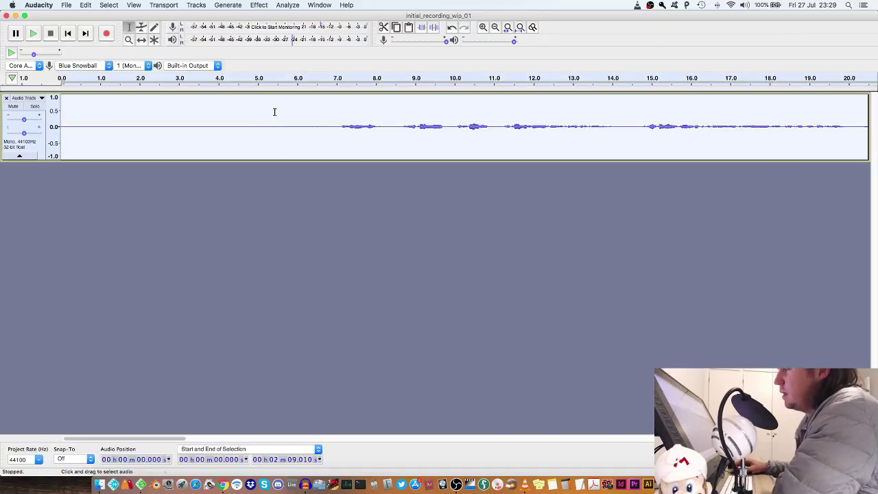
Apply the Compressor effect to the whole voice take and listen to the result from about 7 s.
{"action": "left_click", "coordinate": [259, 5]}
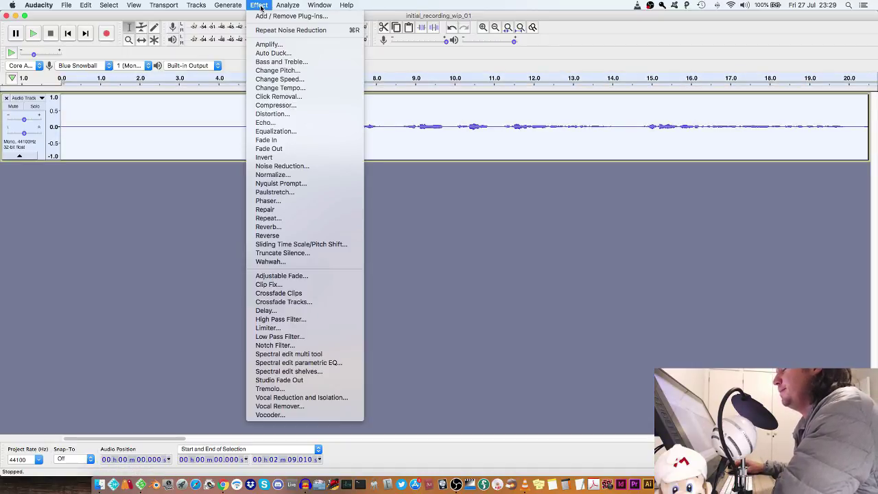
{"action": "left_click", "coordinate": [285, 105]}
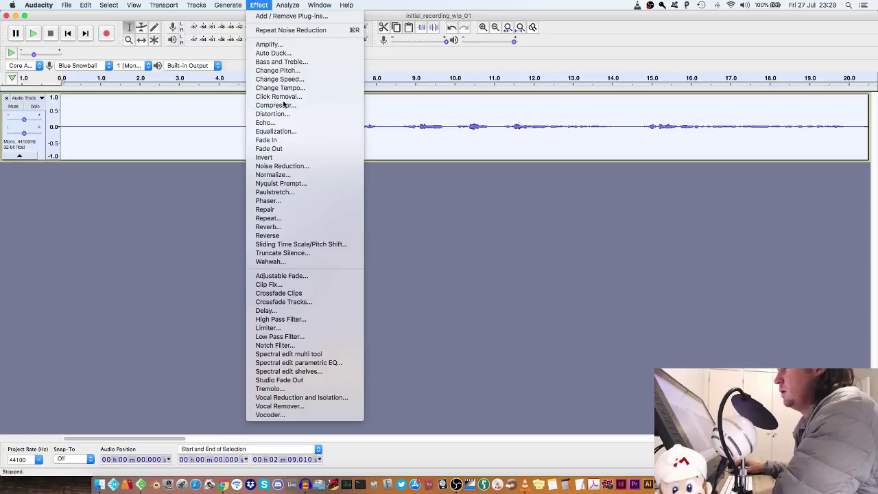
{"action": "left_click", "coordinate": [518, 343]}
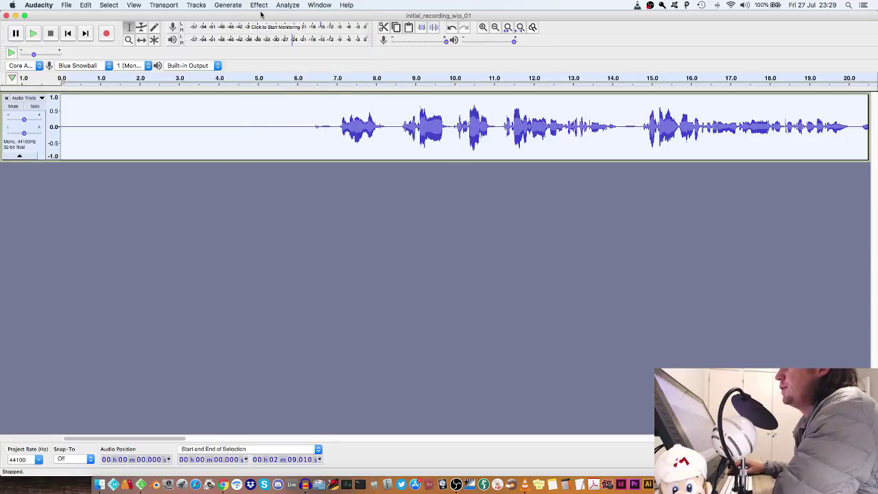
{"action": "left_click", "coordinate": [339, 117]}
{"action": "key", "text": "space"}
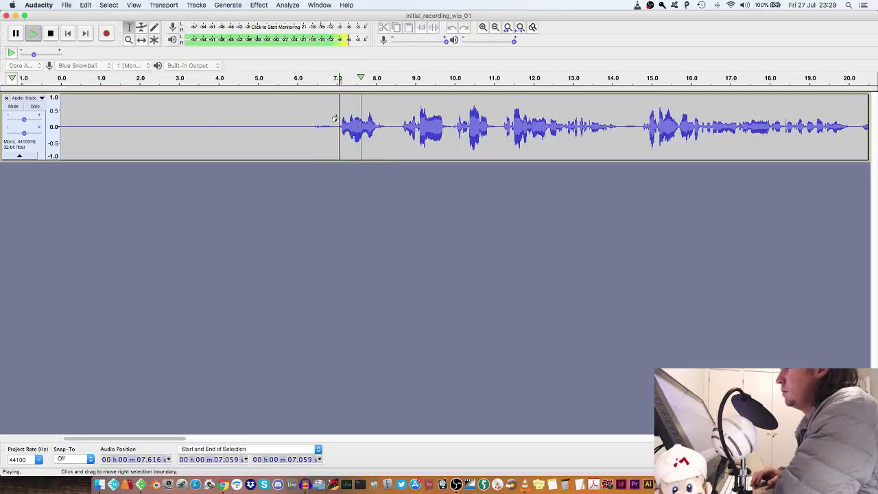
{"action": "key", "text": "space"}
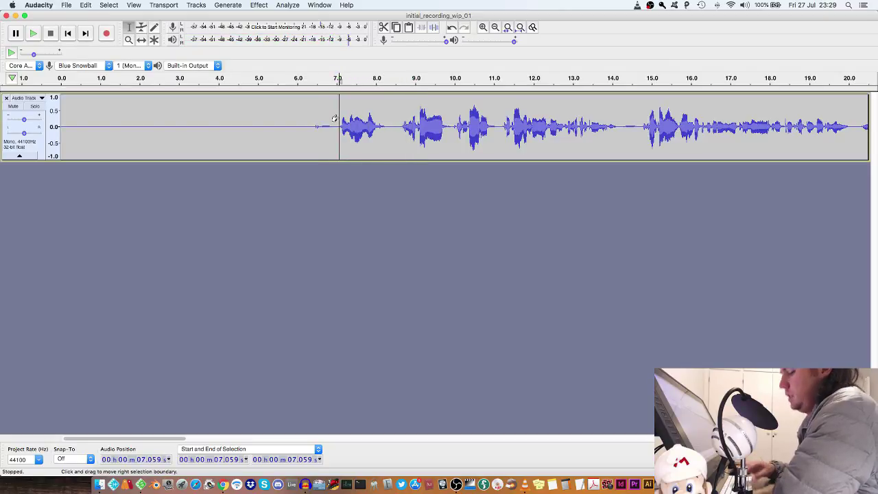
Apply Equalization with the Bass Boost curve to the entire take.
{"action": "key", "text": "super+a"}
{"action": "left_click", "coordinate": [256, 5]}
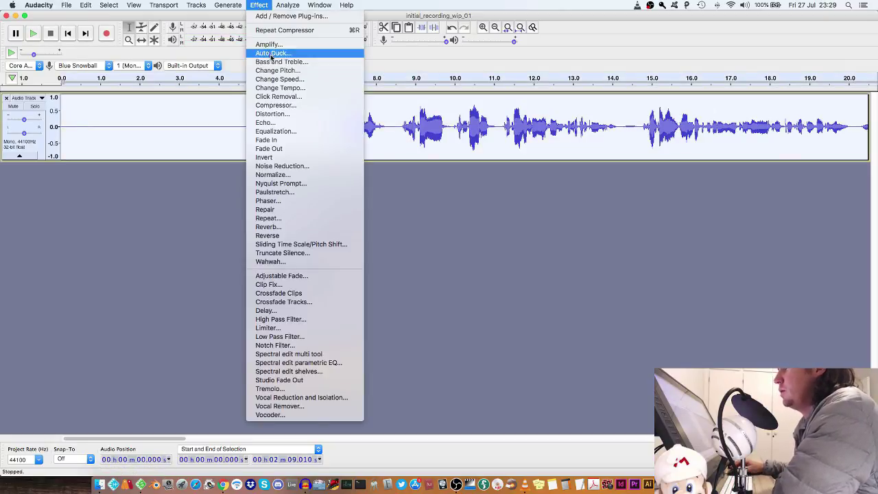
{"action": "left_click", "coordinate": [277, 131]}
{"action": "left_click", "coordinate": [324, 364]}
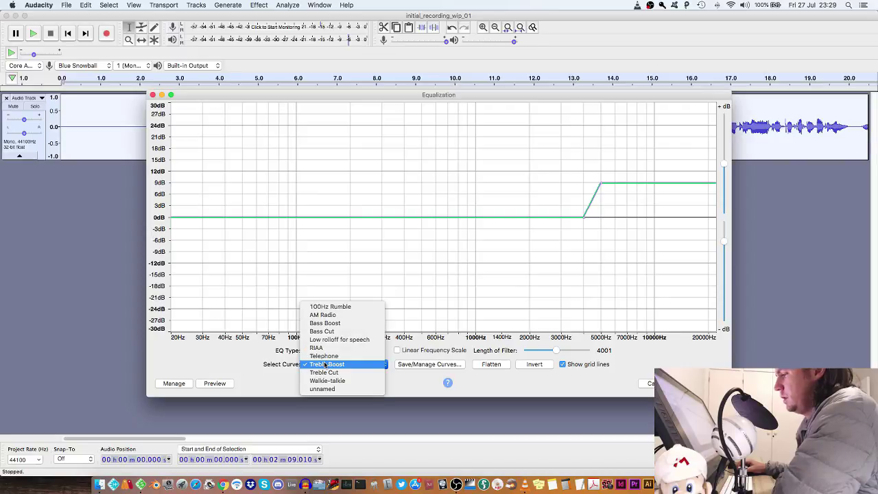
{"action": "left_click", "coordinate": [324, 323]}
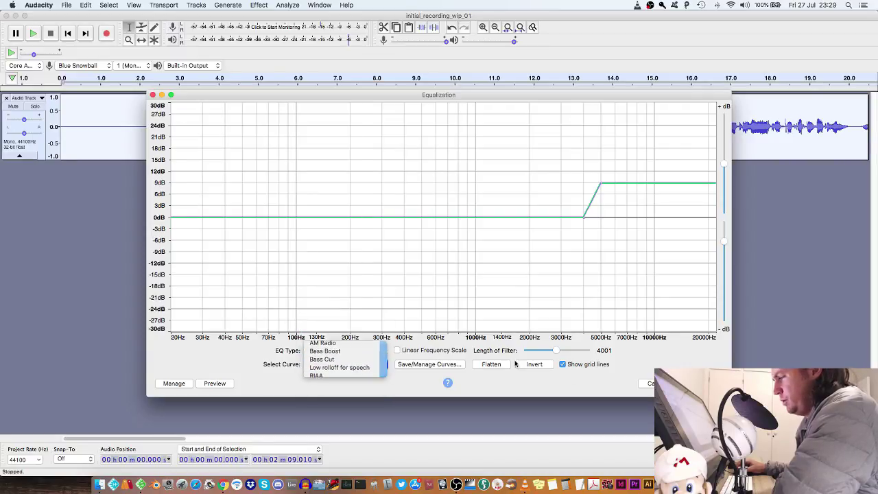
{"action": "left_click", "coordinate": [703, 383]}
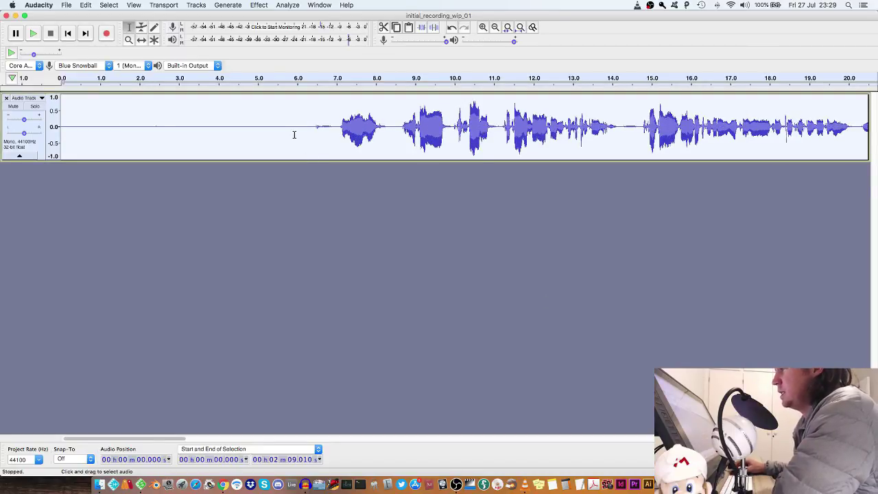
Apply Equalization with the Treble Boost curve to the entire take.
{"action": "left_click", "coordinate": [261, 5]}
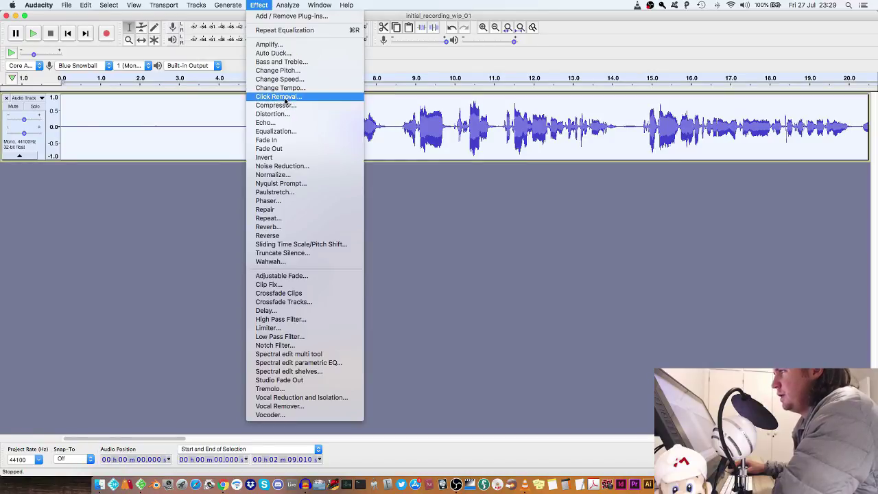
{"action": "left_click", "coordinate": [284, 131]}
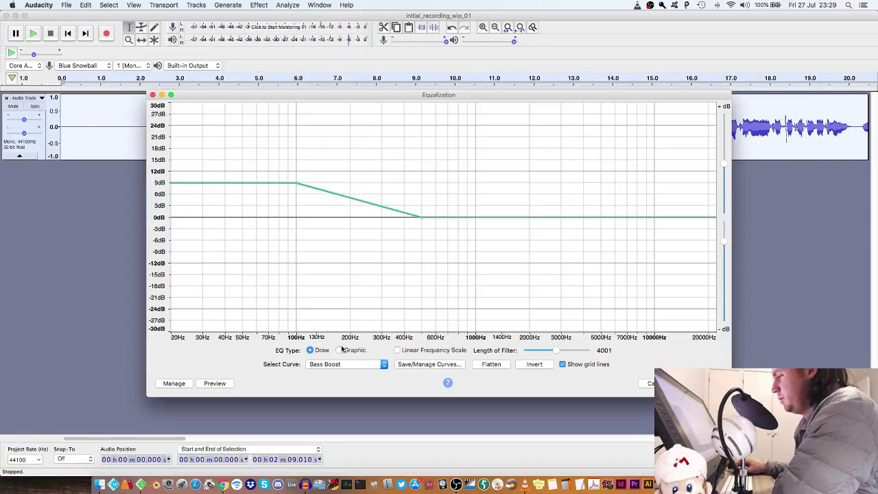
{"action": "left_click", "coordinate": [331, 363]}
{"action": "left_click", "coordinate": [328, 406]}
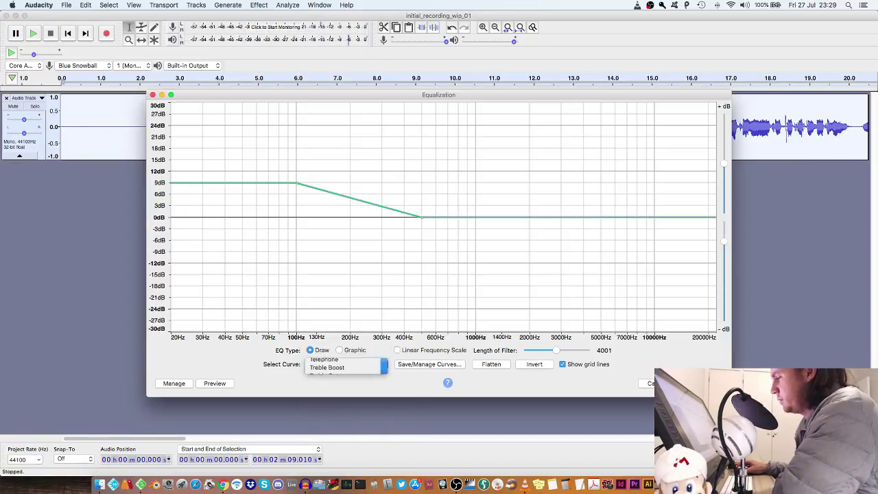
{"action": "left_click", "coordinate": [658, 383]}
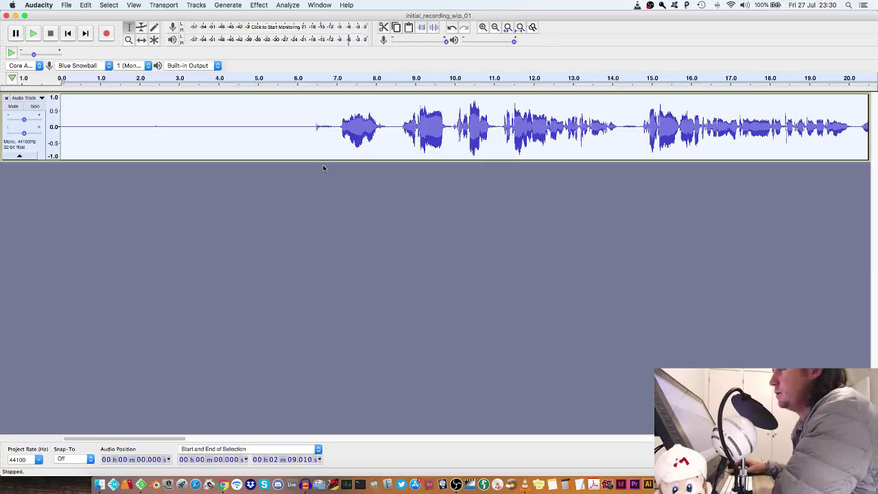
Normalize the take to a maximum of -1.0 dB with DC offset removed, and listen from about 6.9 s.
{"action": "left_click", "coordinate": [259, 5]}
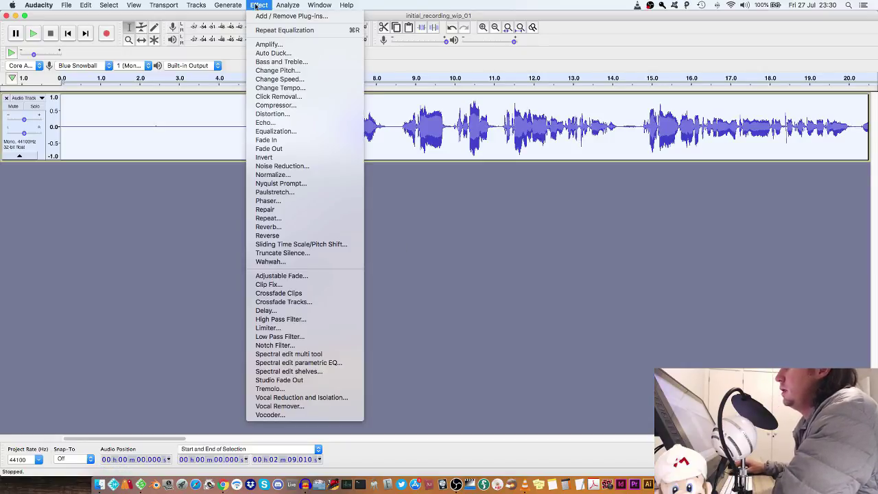
{"action": "left_click", "coordinate": [271, 175]}
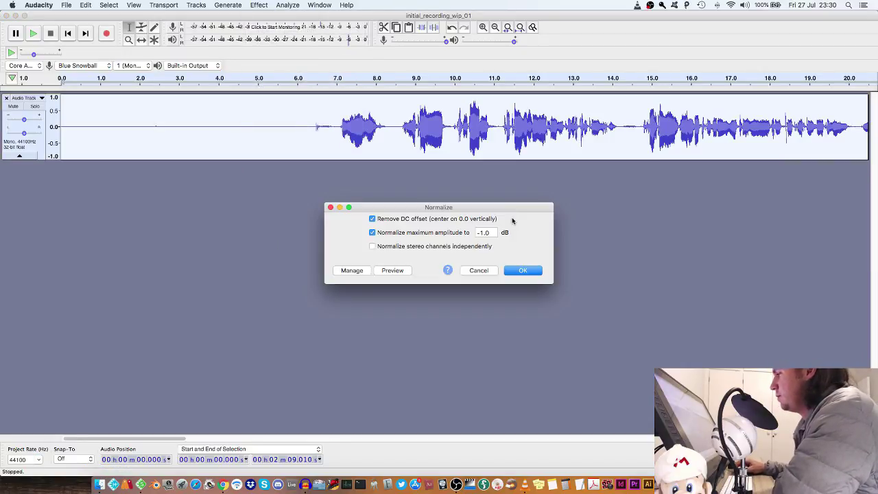
{"action": "left_click", "coordinate": [525, 271]}
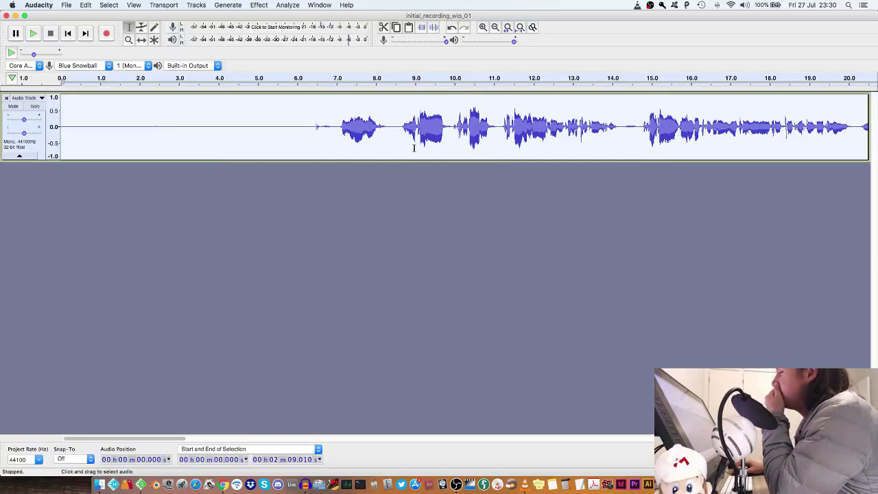
{"action": "left_click", "coordinate": [334, 129]}
{"action": "key", "text": "space"}
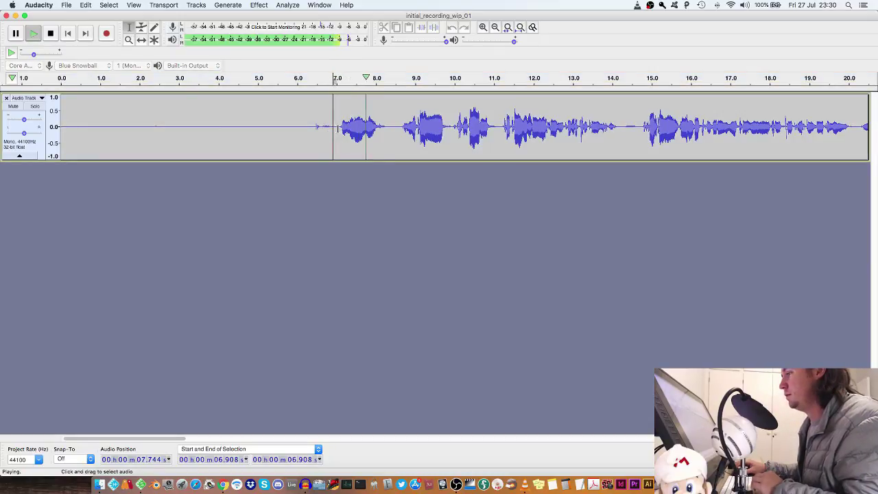
{"action": "key", "text": "space"}
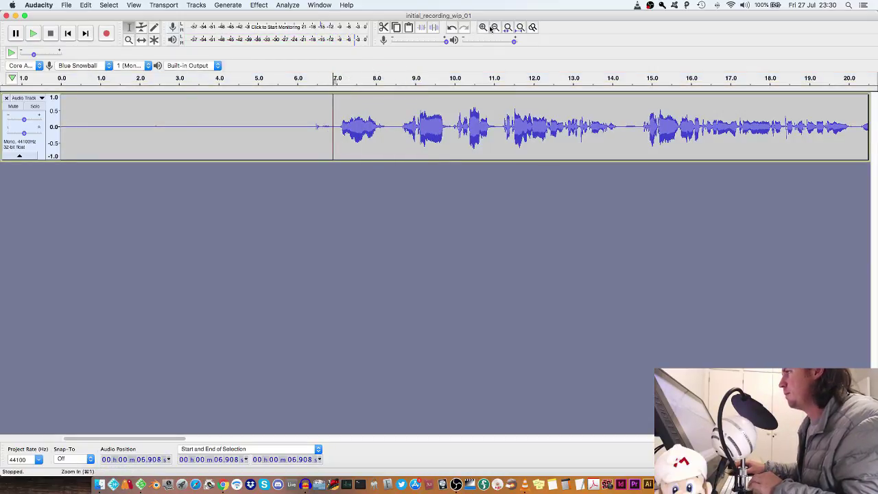
Listen to the take from about 52 s, 40 s and 37 s to find the boundaries of the unwanted passage.
{"action": "left_click", "coordinate": [495, 28]}
{"action": "left_click", "coordinate": [495, 27]}
{"action": "left_click", "coordinate": [494, 28]}
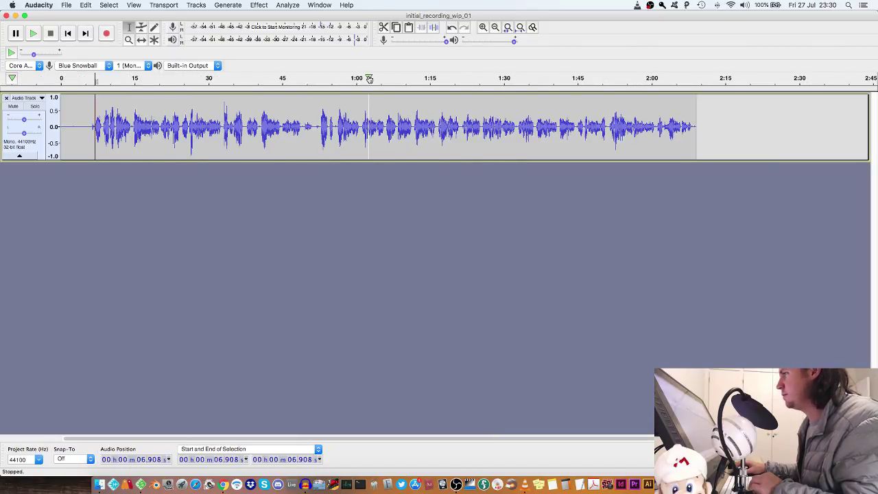
{"action": "left_click", "coordinate": [317, 124]}
{"action": "key", "text": "space"}
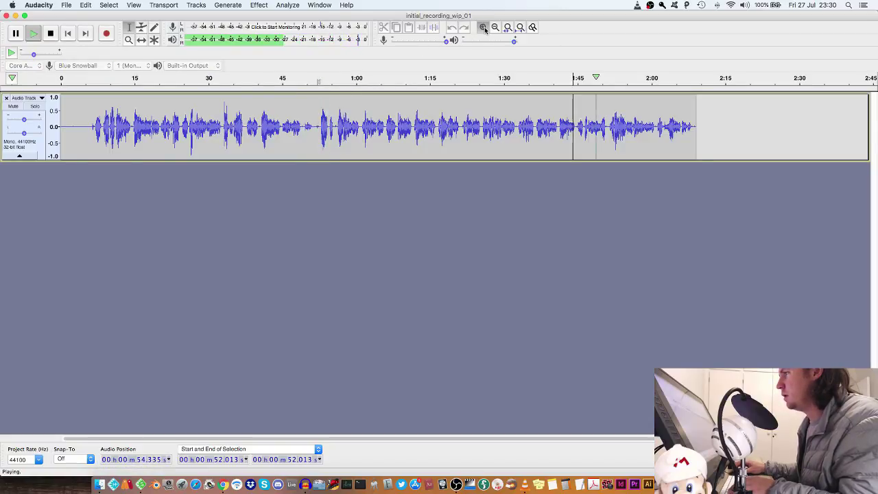
{"action": "left_click", "coordinate": [484, 27]}
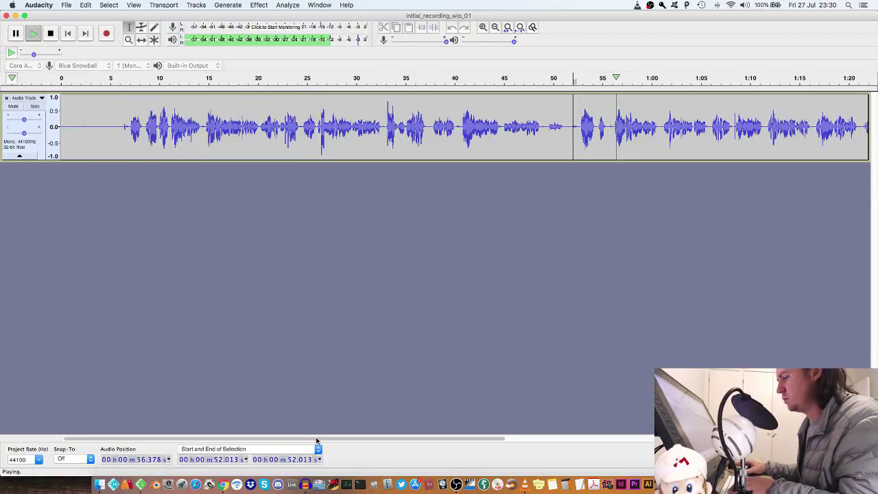
{"action": "left_click_drag", "start_coordinate": [317, 441], "coordinate": [348, 441]}
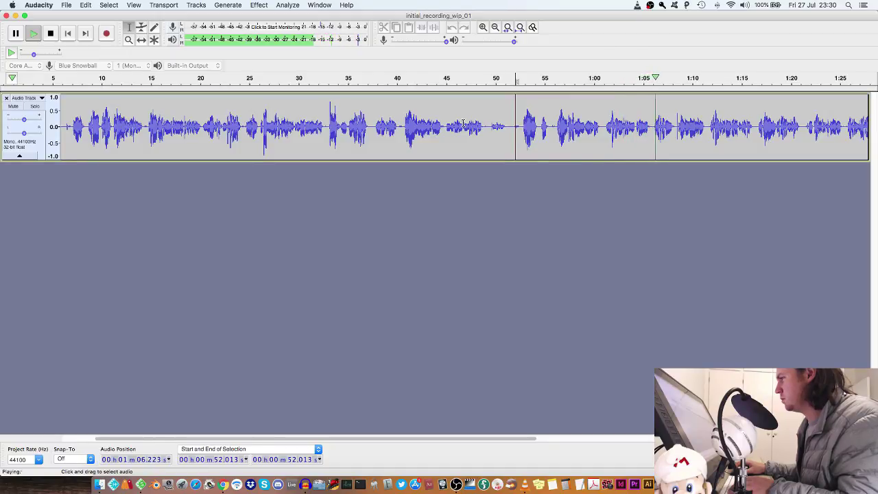
{"action": "left_click", "coordinate": [400, 122]}
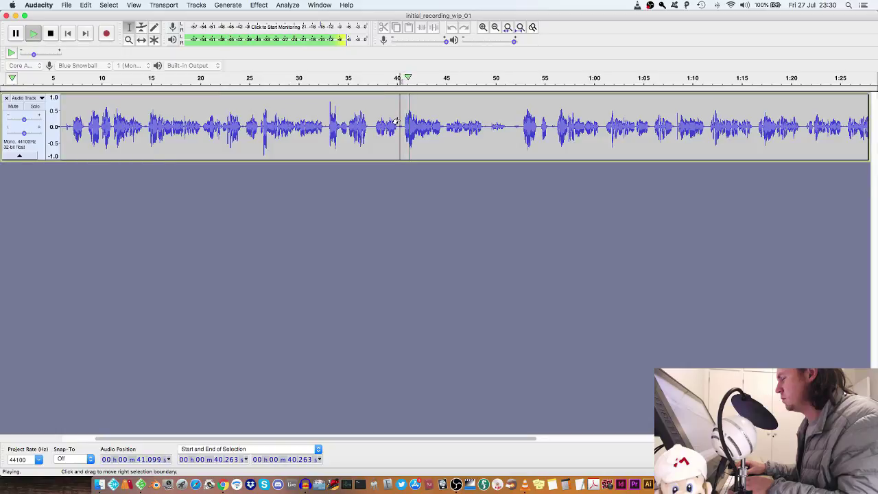
{"action": "key", "text": "space"}
{"action": "left_click", "coordinate": [371, 123]}
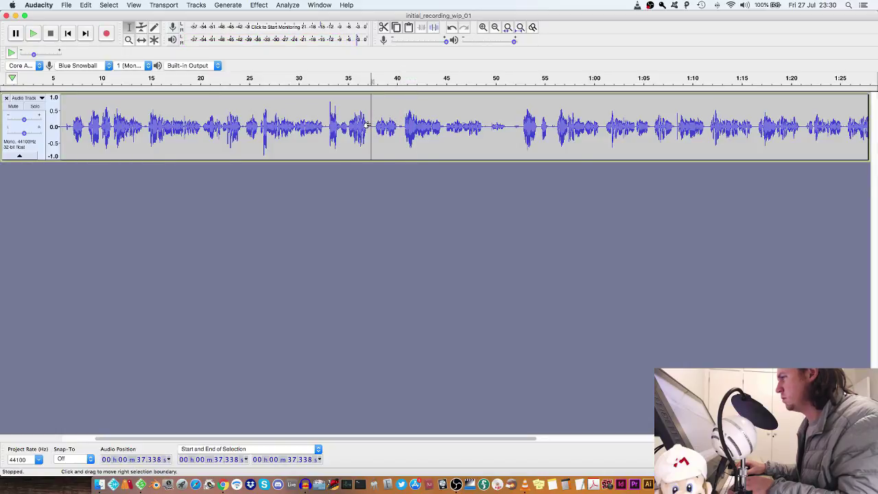
{"action": "key", "text": "space"}
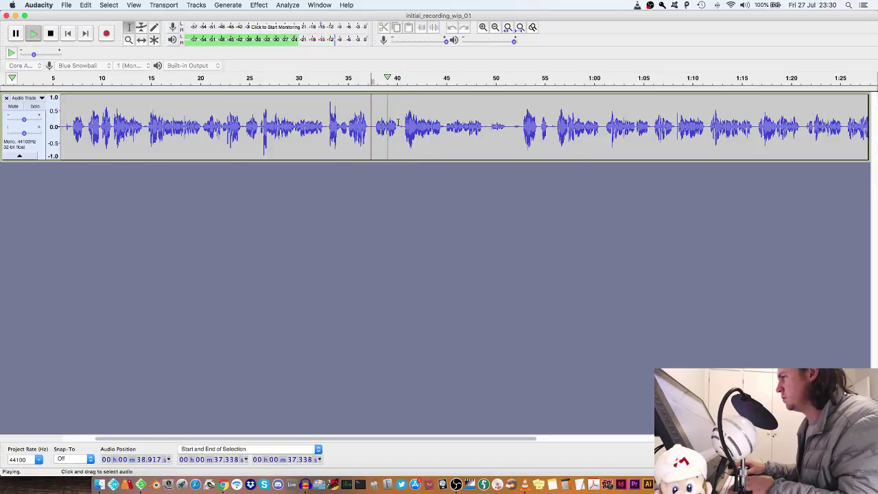
Delete the passage from 40.124 s to 52.524 s and play back from the cut.
{"action": "left_click_drag", "start_coordinate": [398, 123], "coordinate": [521, 122]}
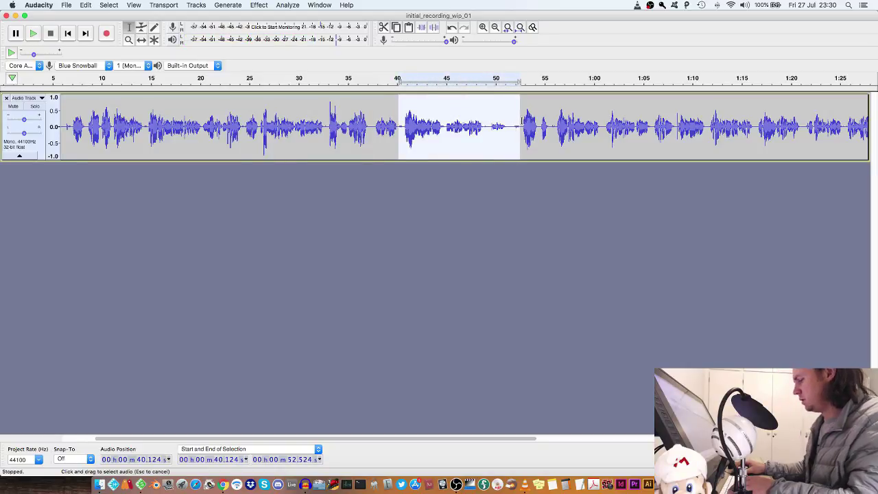
{"action": "key", "text": "BackSpace"}
{"action": "key", "text": "space"}
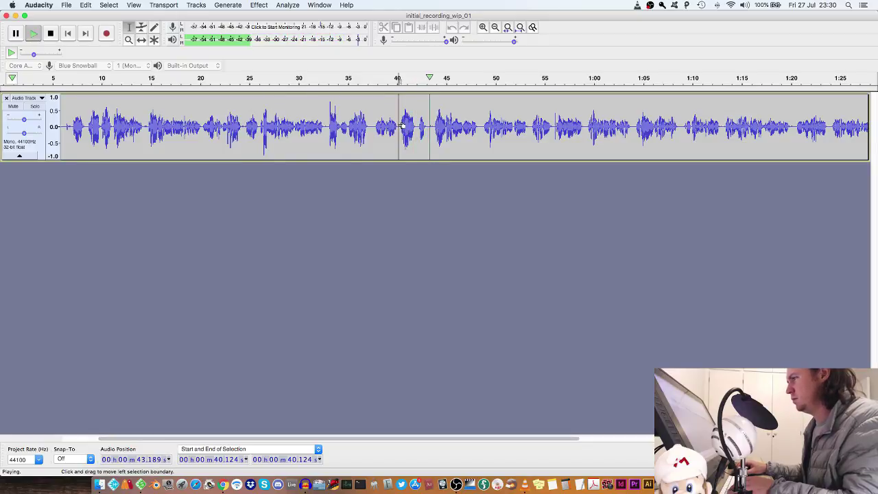
Delete the short phrase right after the cut, from about 40.1 s to 43.5 s, and listen to the join.
{"action": "key", "text": "space"}
{"action": "left_click_drag", "start_coordinate": [401, 125], "coordinate": [435, 129]}
{"action": "key", "text": "BackSpace"}
{"action": "key", "text": "space"}
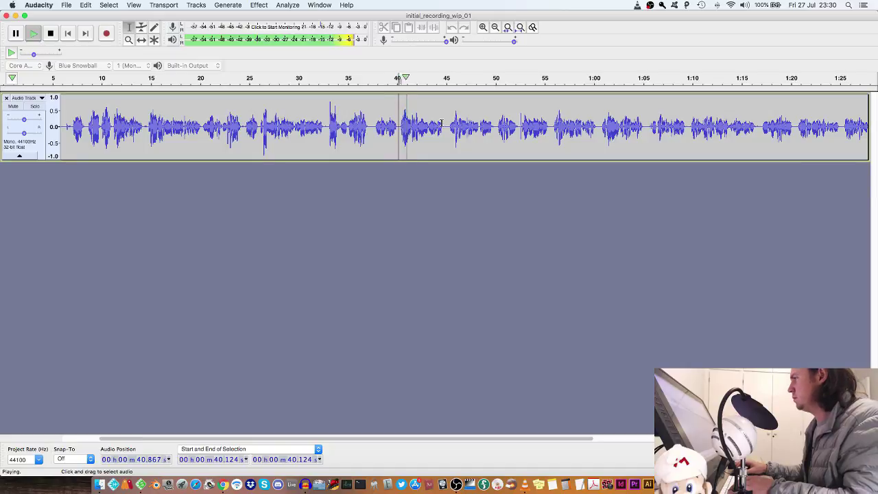
{"action": "left_click", "coordinate": [496, 27]}
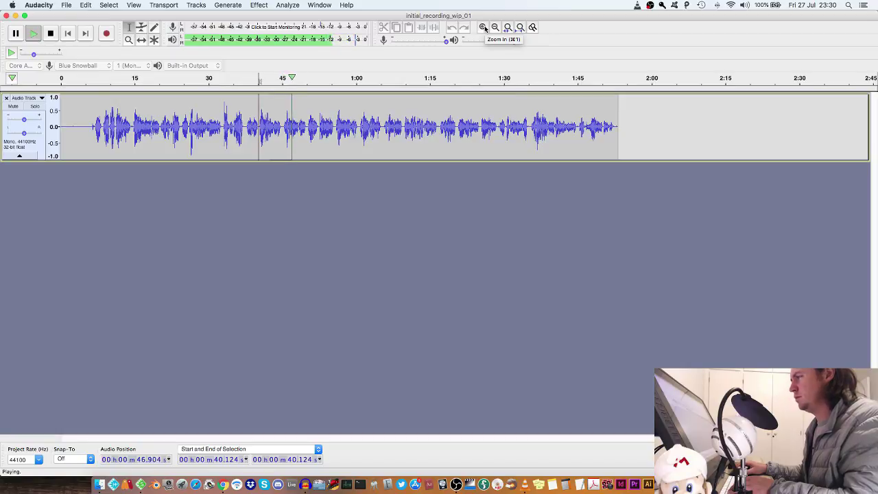
{"action": "key", "text": "space"}
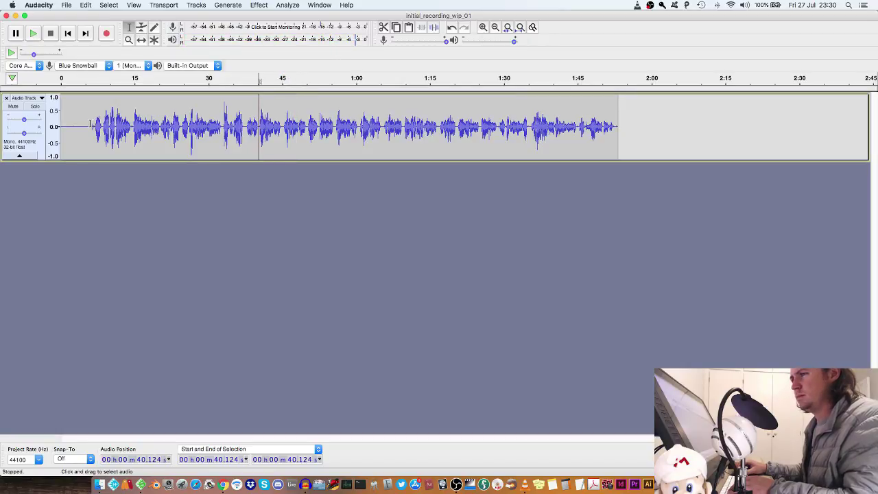
Delete the silent opening of about 6 s before the first words and check playback from the track start.
{"action": "left_click_drag", "start_coordinate": [90, 123], "coordinate": [62, 124]}
{"action": "key", "text": "Delete"}
{"action": "key", "text": "space"}
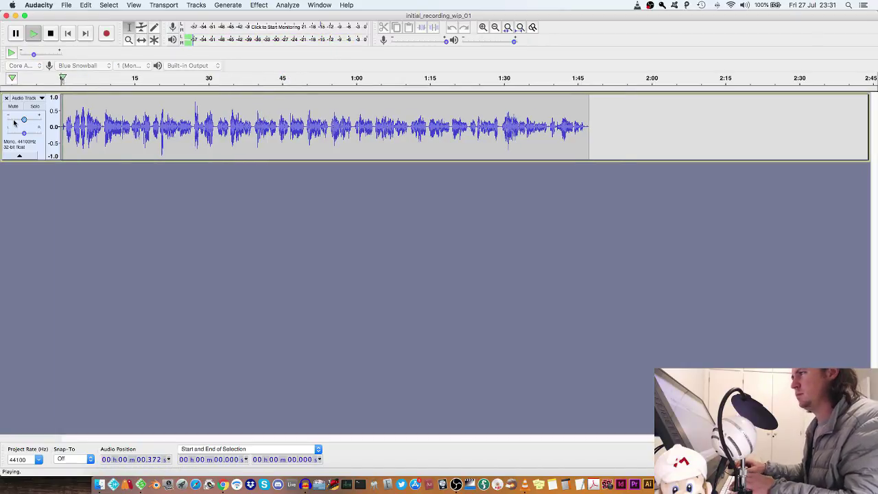
{"action": "key", "text": "space"}
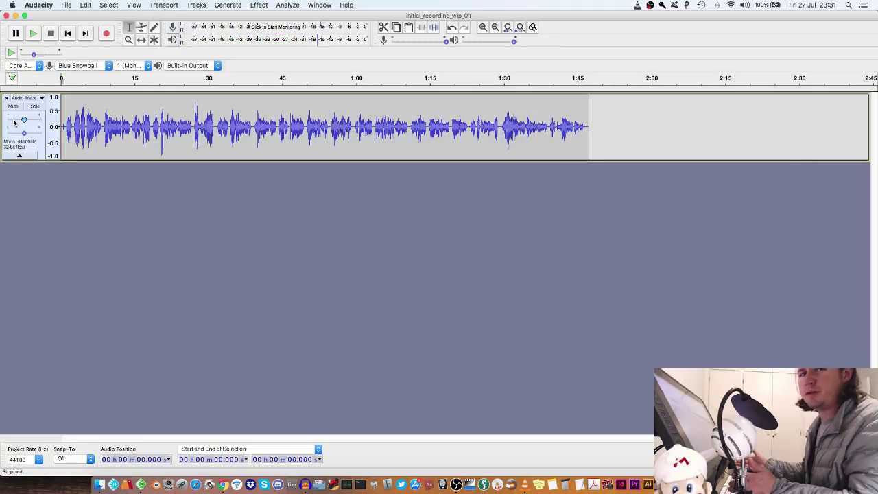
{"action": "left_click", "coordinate": [483, 27]}
{"action": "key", "text": "space"}
{"action": "key", "text": "space"}
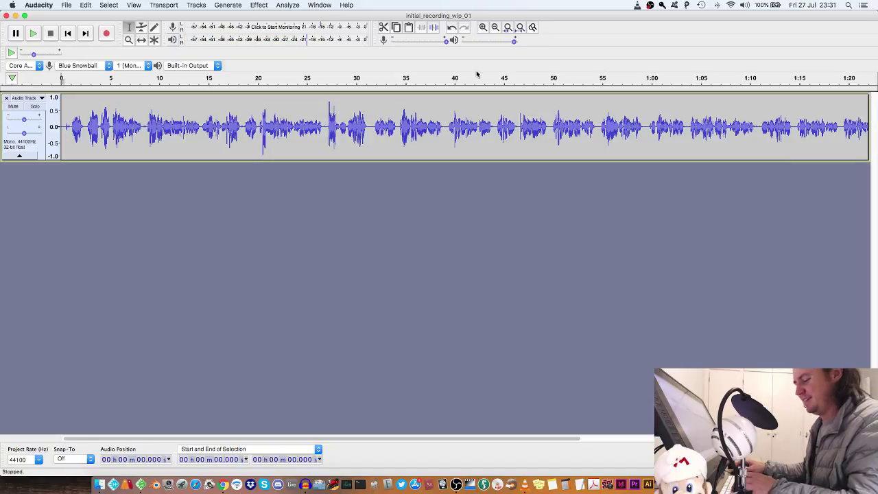
Switch to Storyboard Pro and start importing a sound clip into the mikesuniverse_ufo project.
{"action": "key", "text": "super+Tab"}
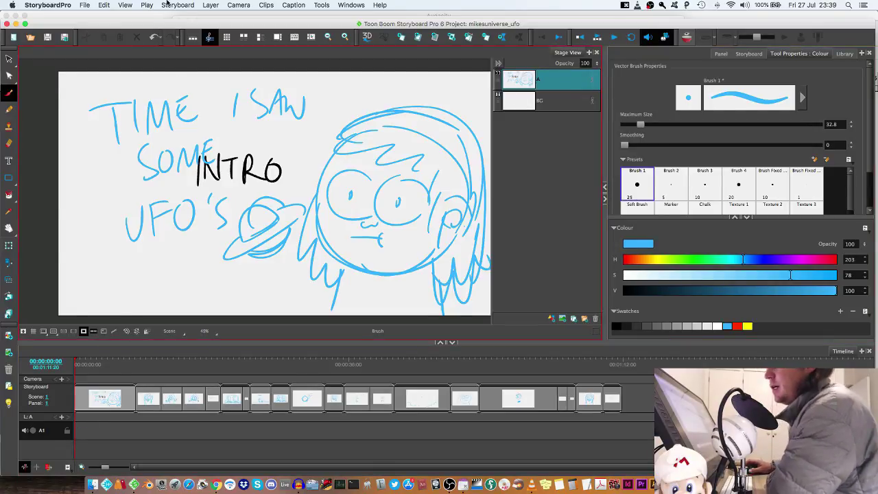
{"action": "left_click", "coordinate": [83, 5]}
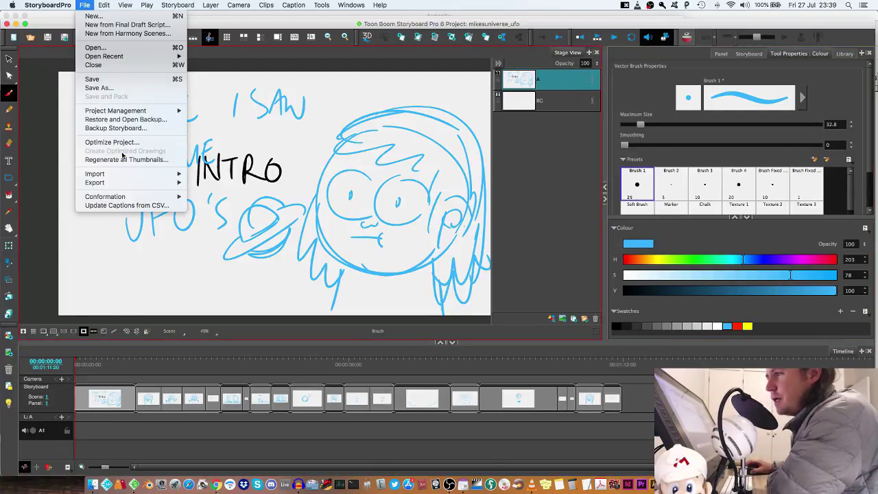
{"action": "mouse_move", "coordinate": [166, 174]}
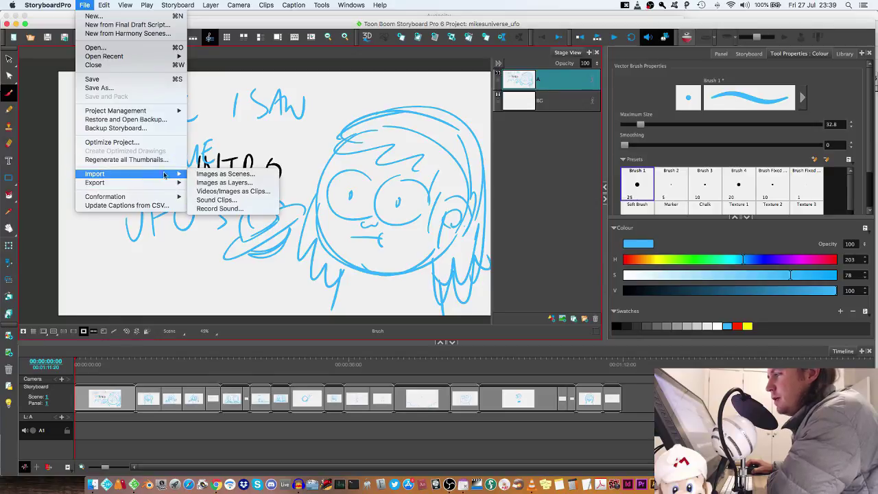
{"action": "left_click", "coordinate": [219, 200]}
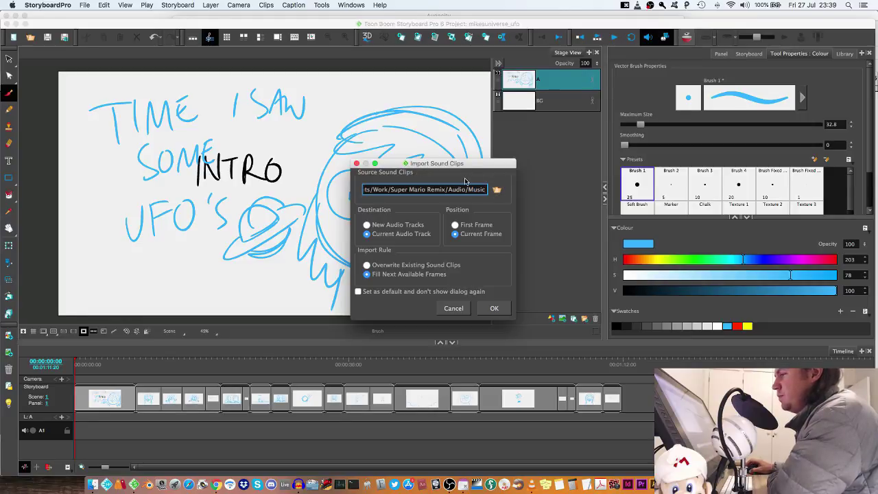
Import story_export_02.wav from the Audio/Voice folder of Mike's Universe - UFO onto the current audio track at the current frame.
{"action": "left_click", "coordinate": [497, 189]}
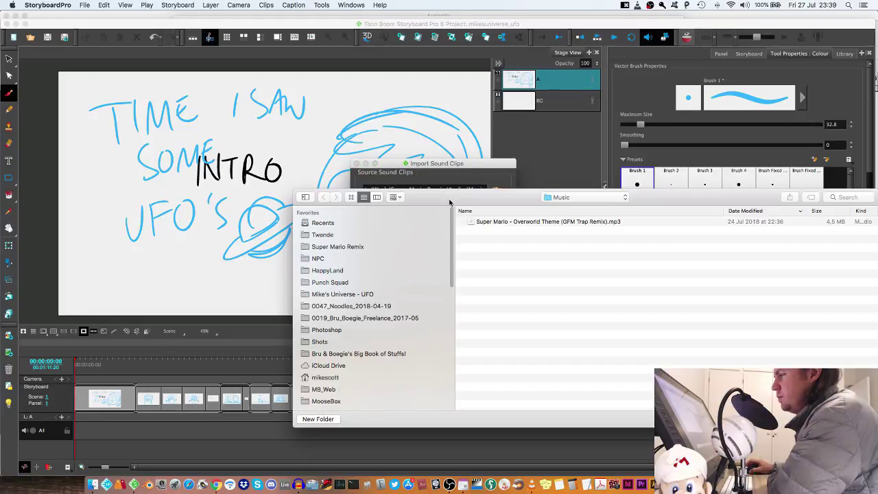
{"action": "left_click", "coordinate": [350, 295]}
{"action": "left_click", "coordinate": [306, 185]}
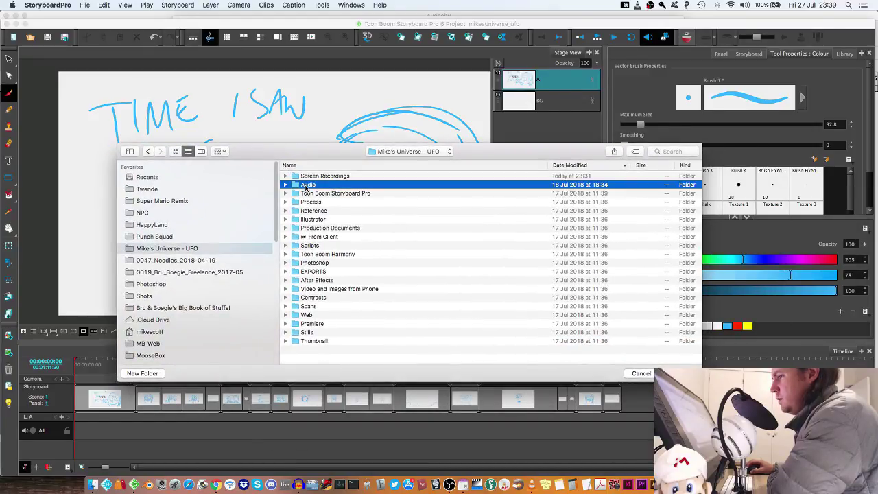
{"action": "double_click", "coordinate": [307, 186]}
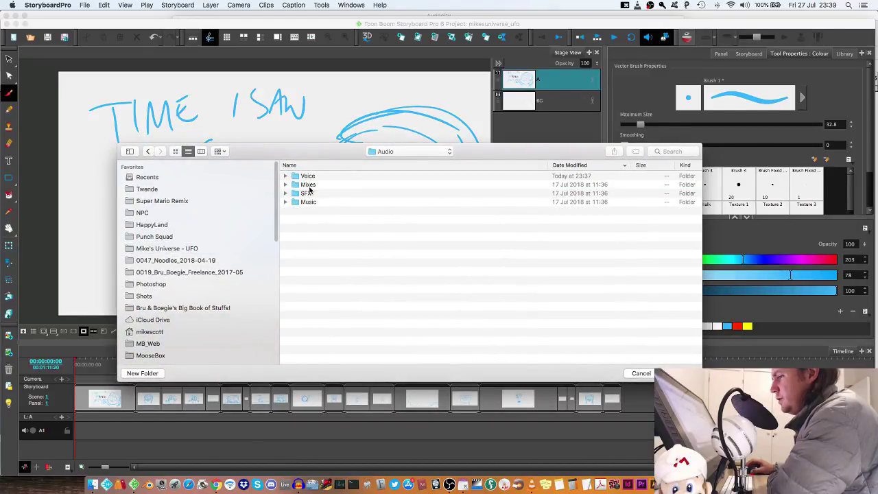
{"action": "double_click", "coordinate": [308, 176]}
{"action": "left_click", "coordinate": [313, 177]}
{"action": "double_click", "coordinate": [314, 176]}
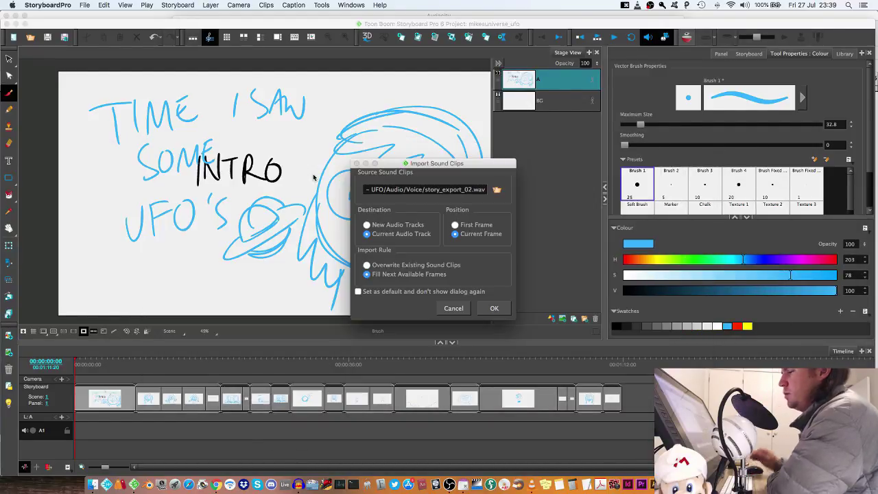
{"action": "left_click", "coordinate": [498, 307]}
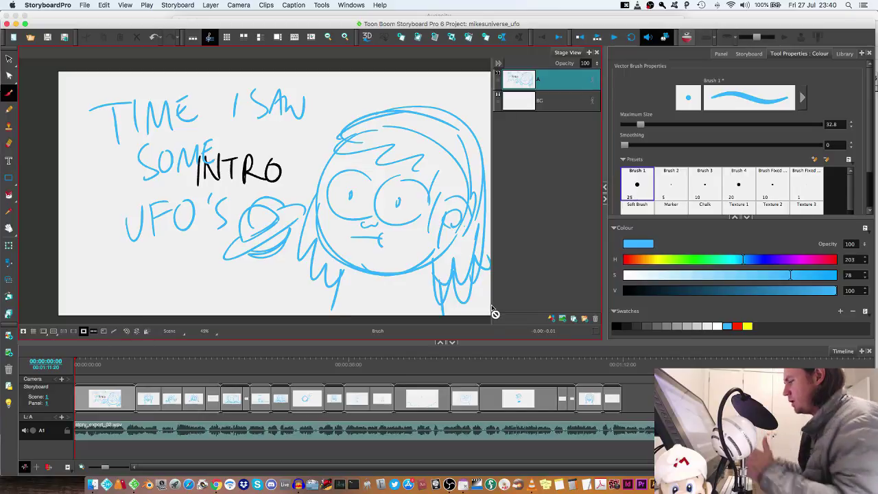
Play the opening against the imported voice and shorten the intro scene so it ends at about 2 s.
{"action": "left_click", "coordinate": [497, 419]}
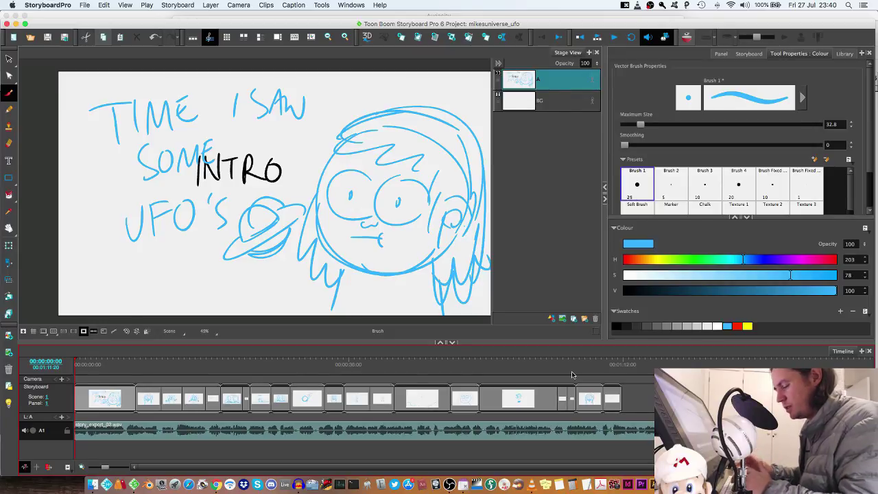
{"action": "key", "text": "q"}
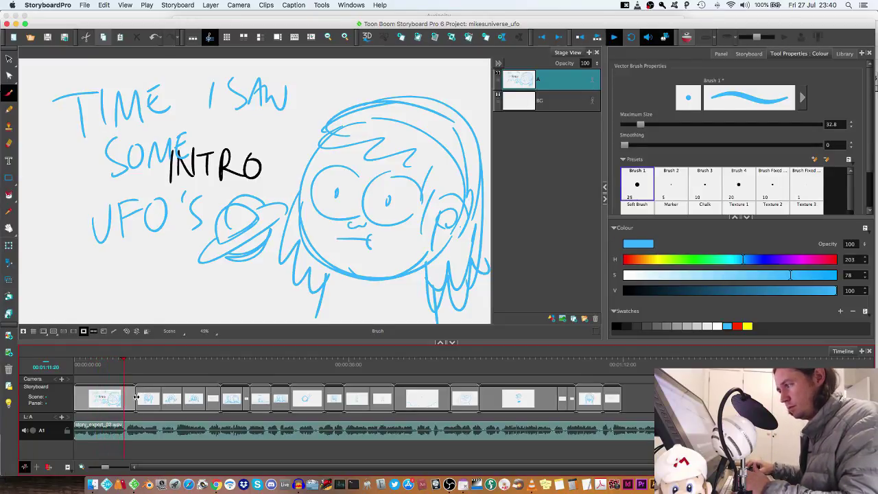
{"action": "key", "text": "q"}
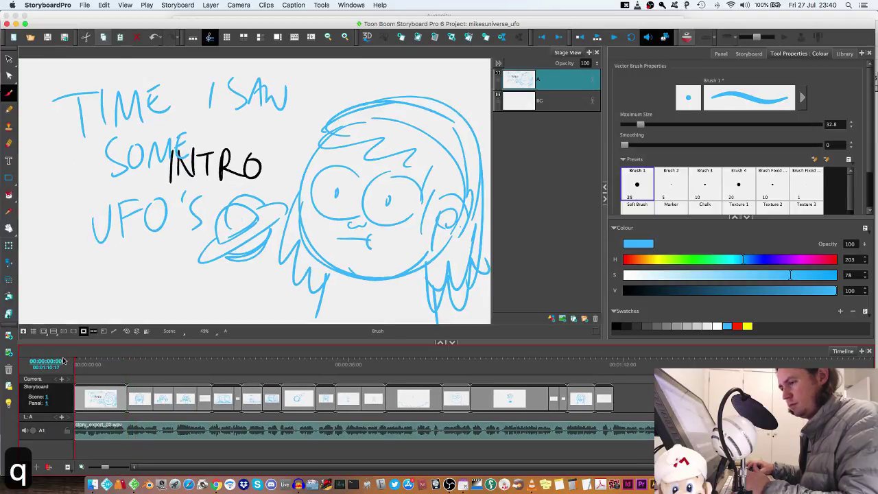
{"action": "key", "text": "q"}
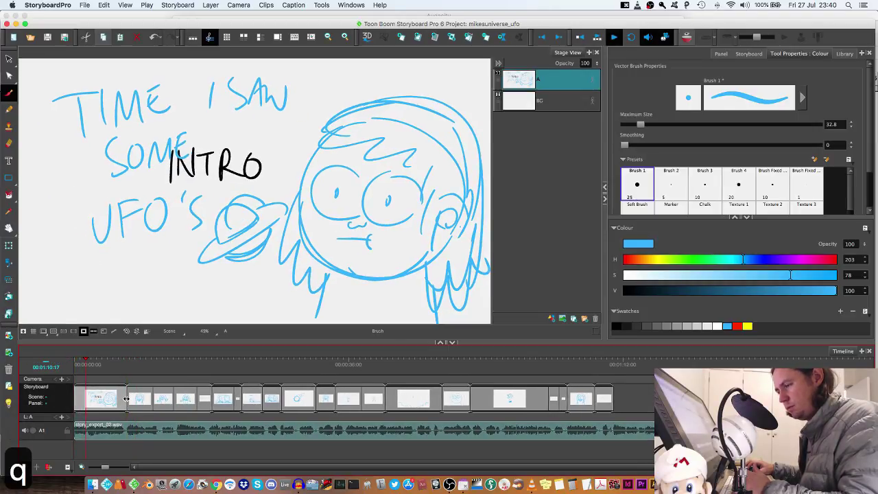
{"action": "key", "text": "q"}
{"action": "key", "text": "q"}
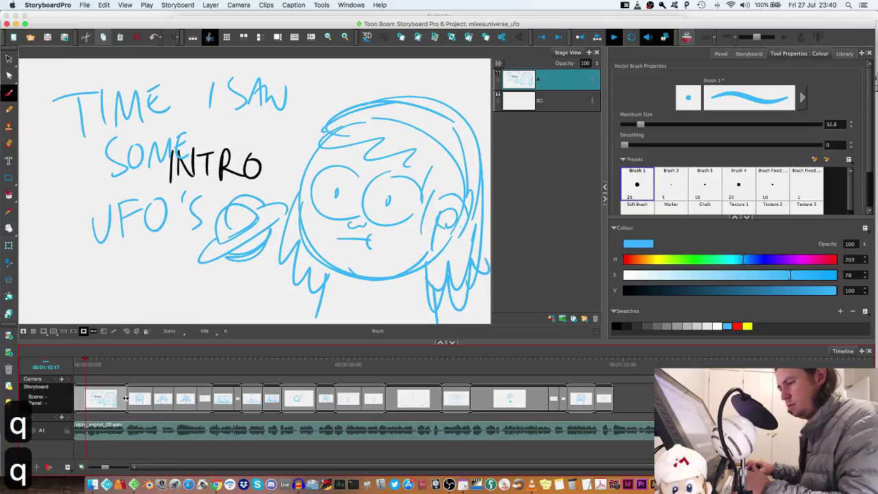
{"action": "key", "text": "q"}
{"action": "left_click", "coordinate": [85, 398]}
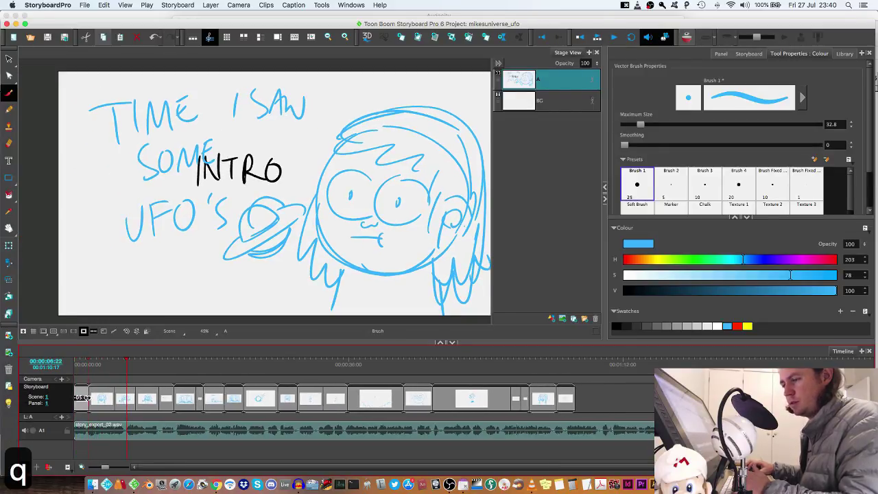
Listen around the cut after the intro and trim the end of the intro scene by a few more frames.
{"action": "left_click", "coordinate": [88, 367]}
{"action": "key", "text": "q"}
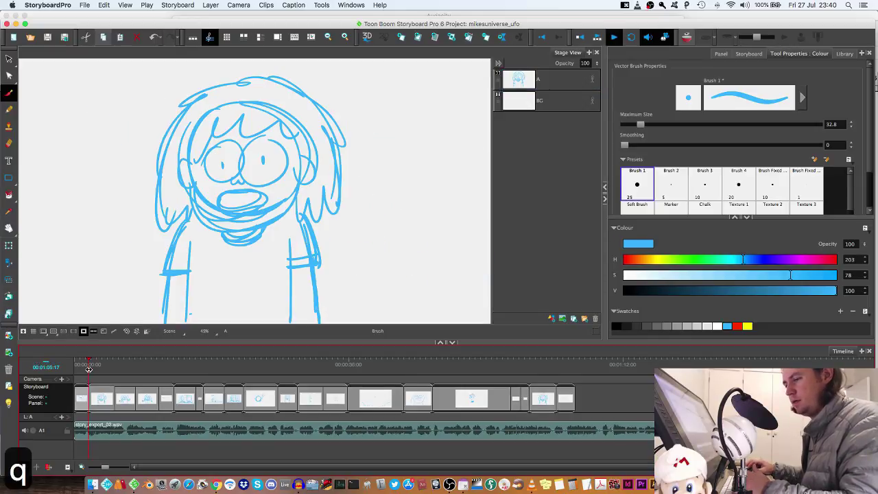
{"action": "key", "text": "q"}
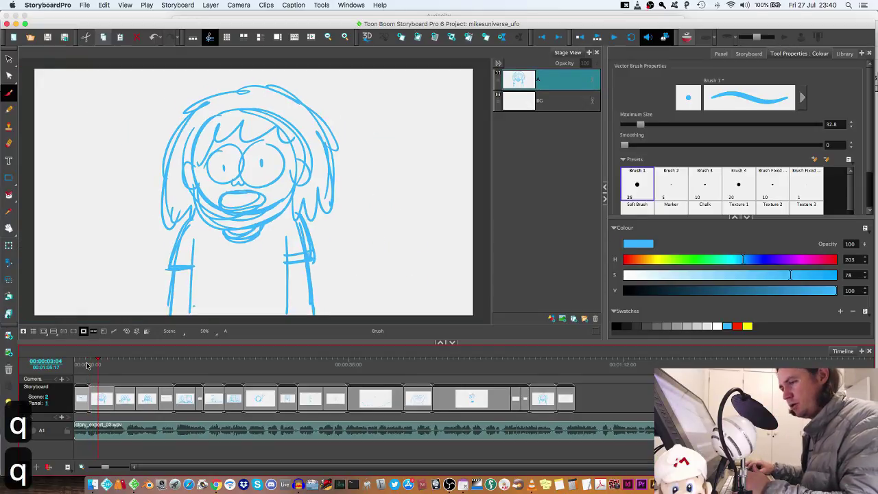
{"action": "left_click", "coordinate": [87, 365]}
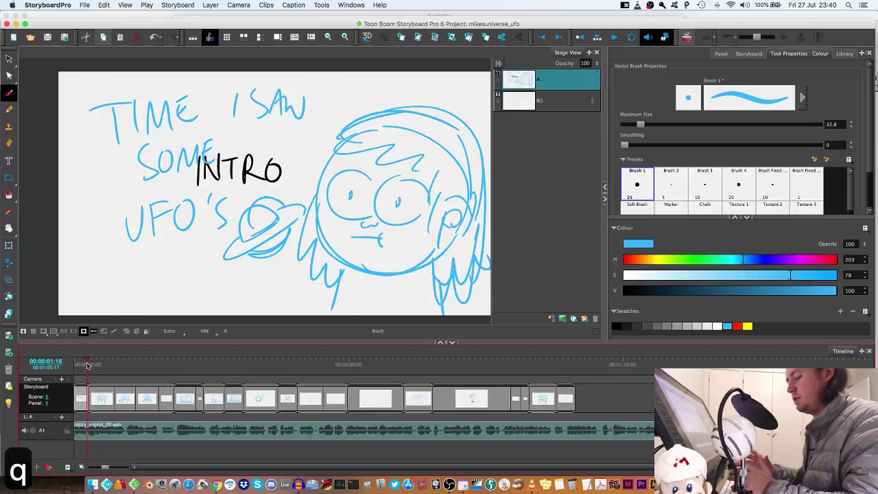
{"action": "key", "text": "2"}
{"action": "key", "text": "2"}
{"action": "key", "text": "2"}
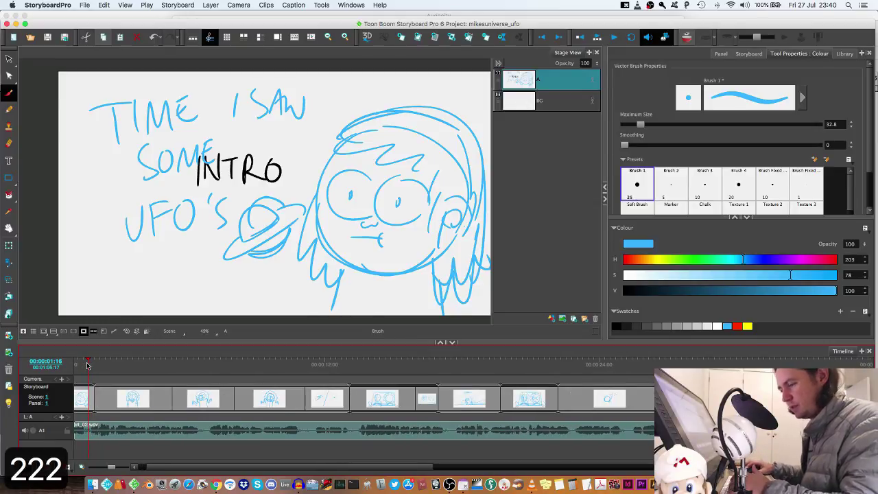
{"action": "key", "text": "1"}
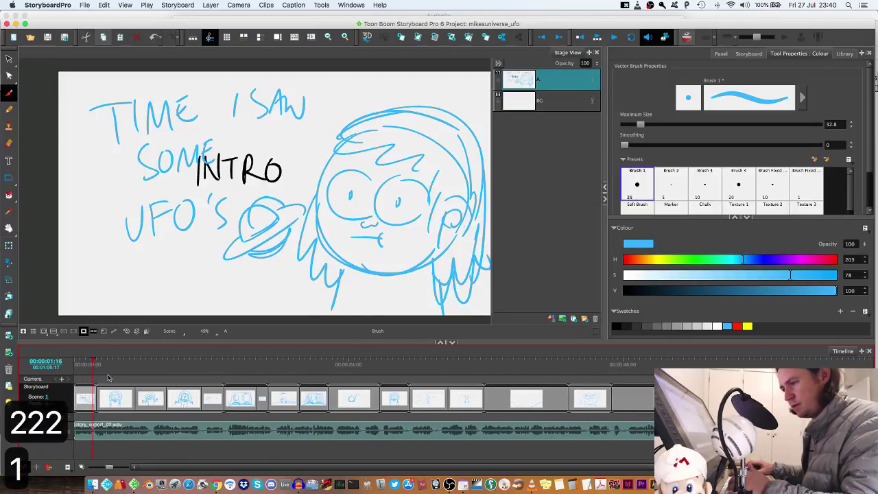
{"action": "left_click_drag", "start_coordinate": [91, 364], "coordinate": [59, 363]}
{"action": "key", "text": "q"}
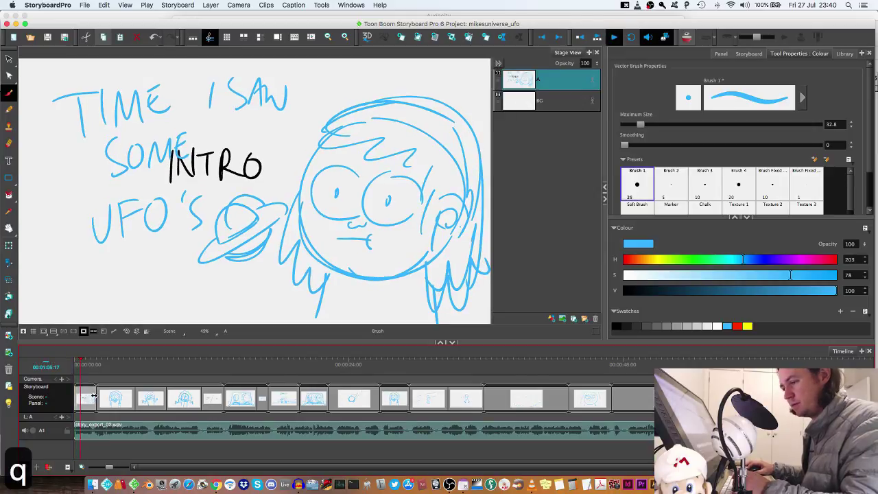
{"action": "key", "text": "q"}
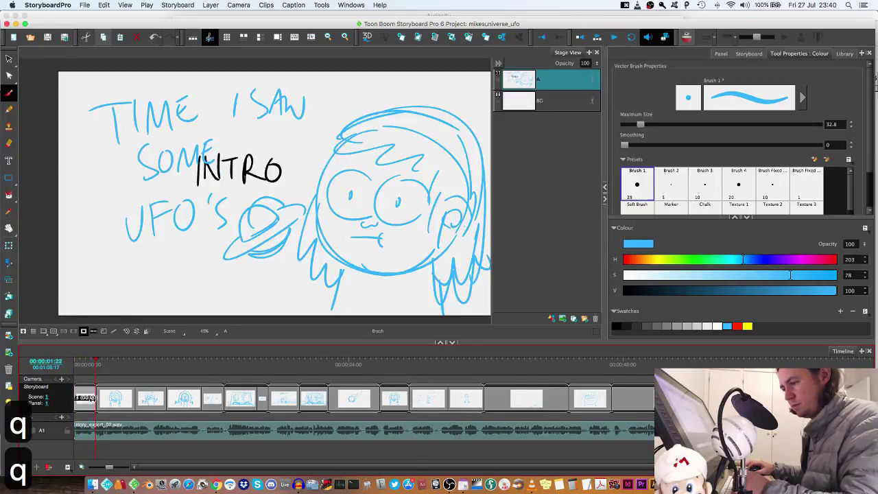
Play into scene 2 and lengthen its first panel to end at 00:00:06:16, raising the system volume.
{"action": "key", "text": "q"}
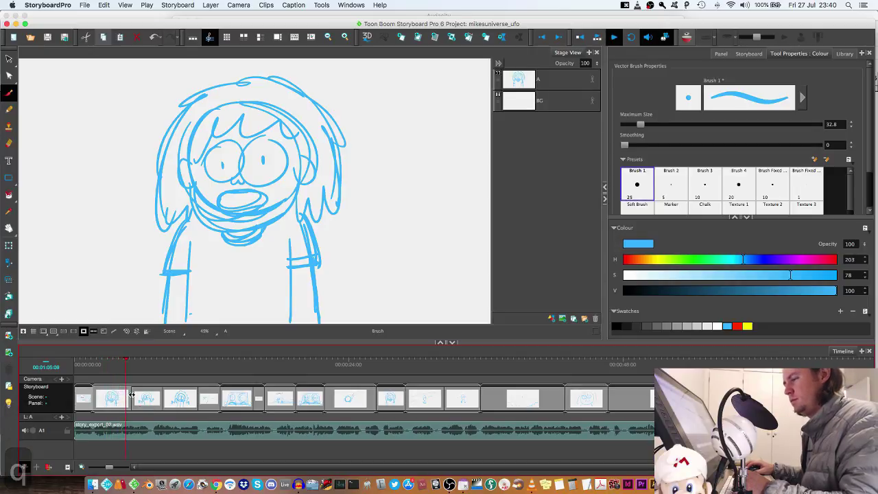
{"action": "key", "text": "q"}
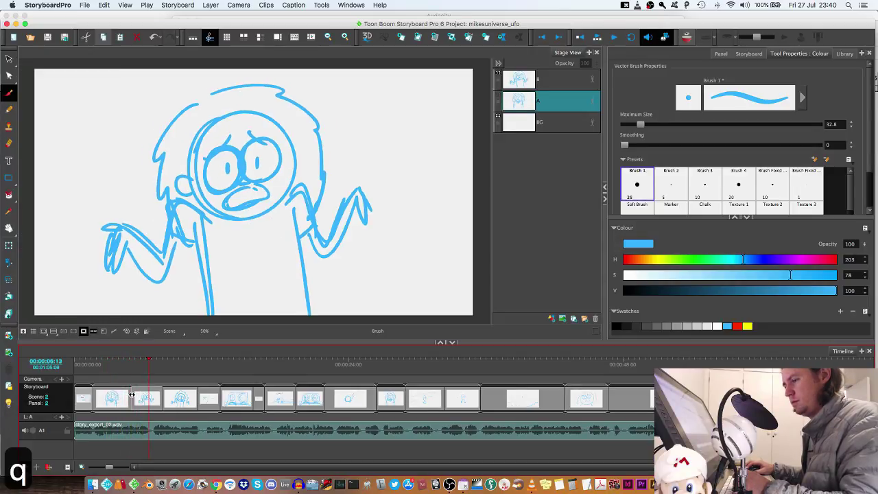
{"action": "left_click_drag", "start_coordinate": [132, 395], "coordinate": [151, 396]}
{"action": "key", "text": "XF86AudioRaiseVolume"}
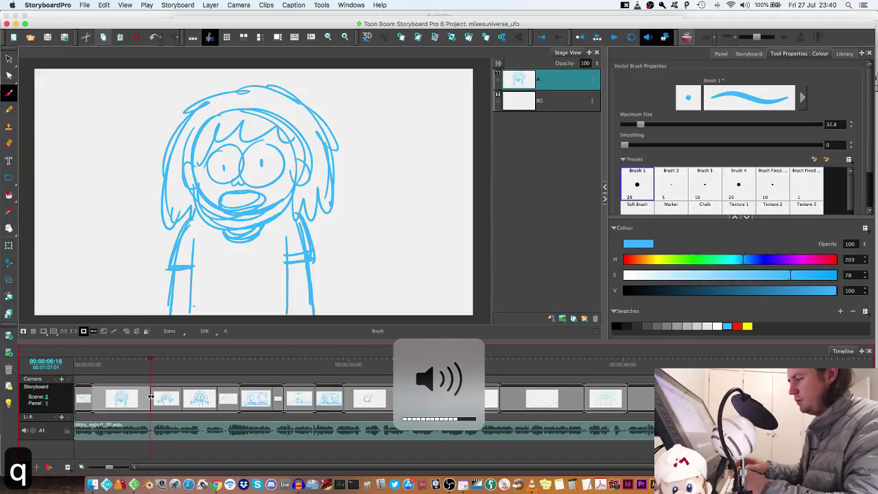
Play the rest of scene 2 and shorten its third panel so it ends at about 11 s.
{"action": "key", "text": "q"}
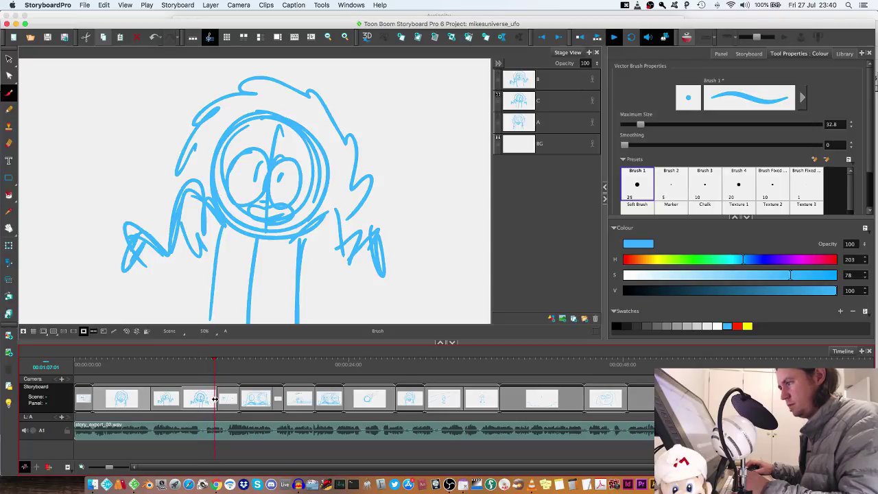
{"action": "key", "text": "q"}
{"action": "left_click_drag", "start_coordinate": [216, 399], "coordinate": [199, 396]}
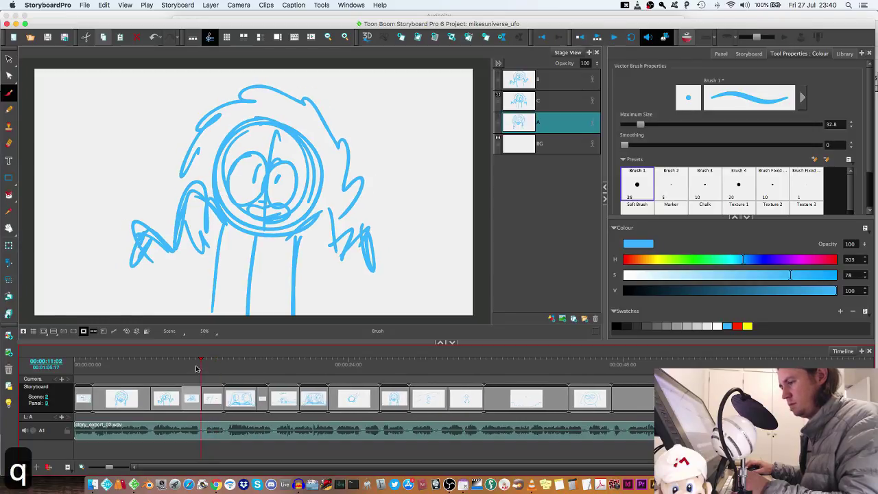
Play through scene 3, lengthen its first panel by 3 s 2 frames, and replay it against the voice.
{"action": "key", "text": "q"}
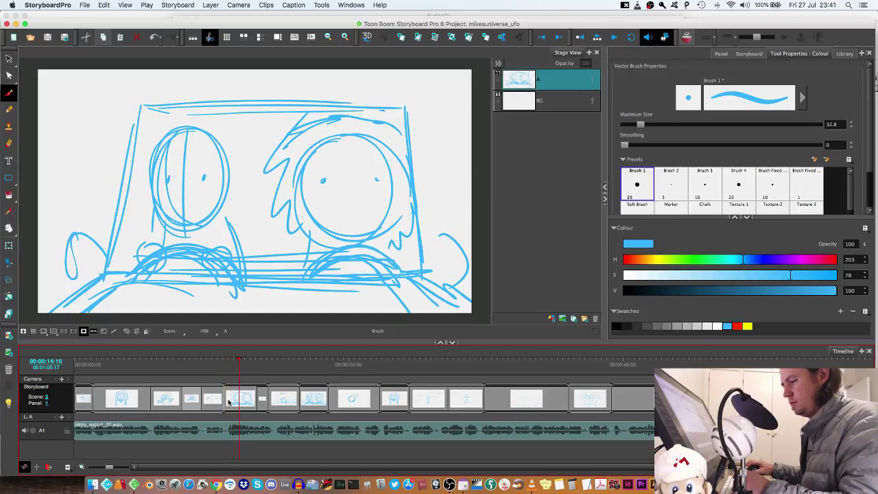
{"action": "key", "text": "q"}
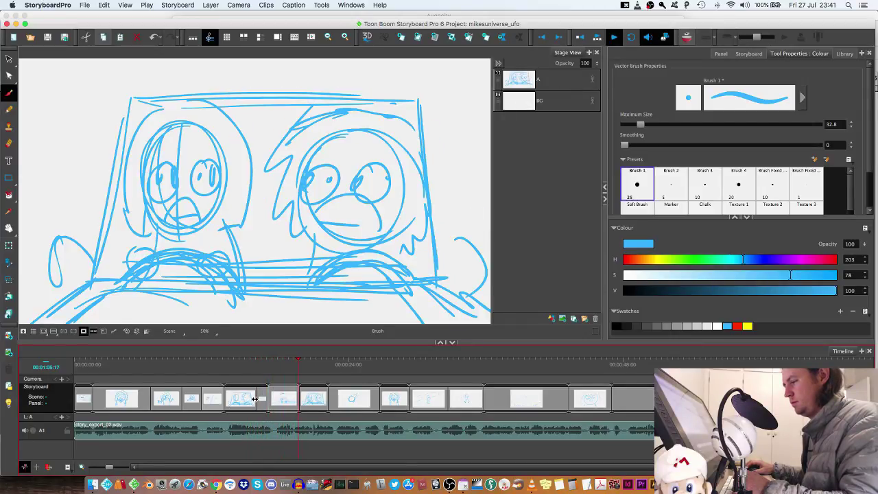
{"action": "key", "text": "q"}
{"action": "left_click_drag", "start_coordinate": [255, 399], "coordinate": [292, 403]}
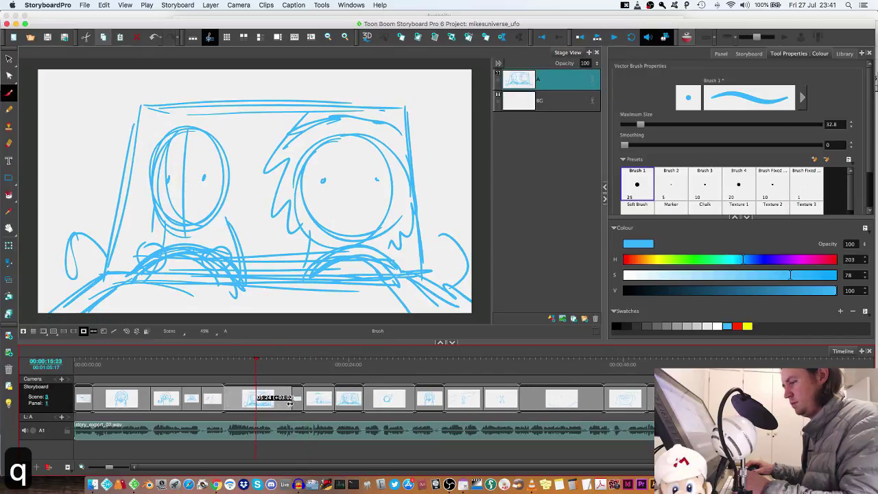
{"action": "key", "text": "q"}
{"action": "key", "text": "q"}
{"action": "key", "text": "q"}
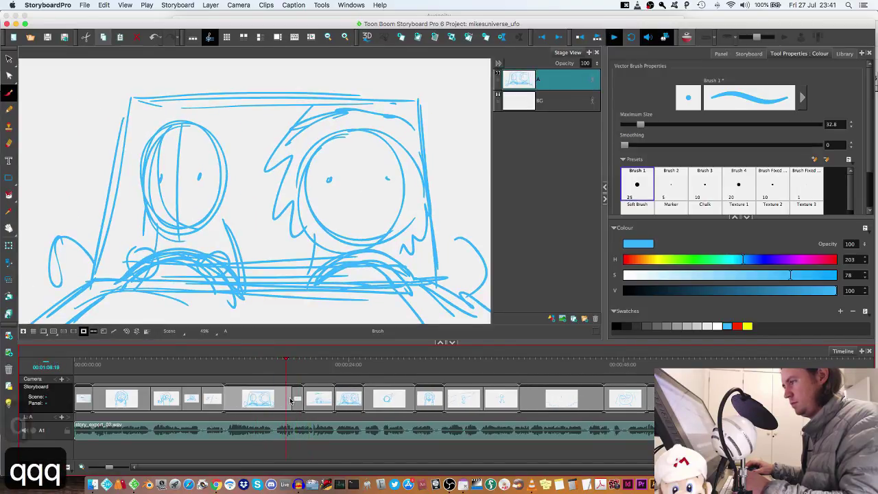
{"action": "key", "text": "q"}
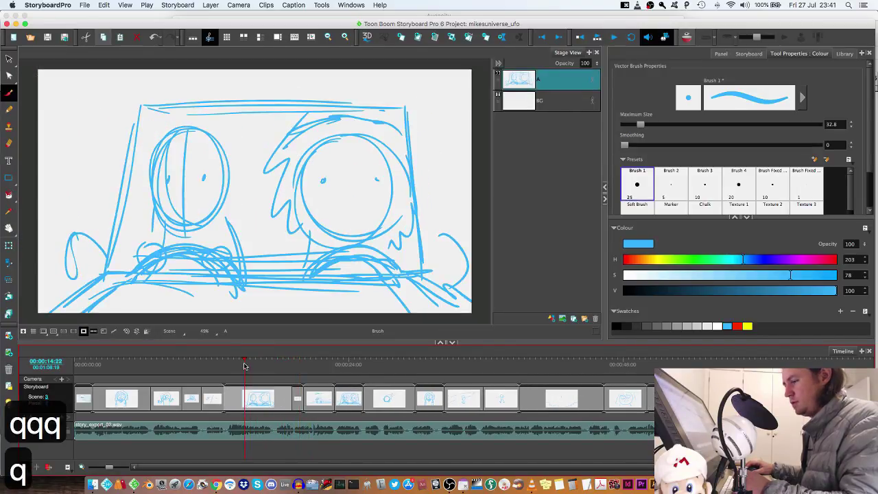
Paste a copy of the UFO-over-car scene between scenes 2 and 3 as scene 4_A and activate the Select tool.
{"action": "left_click", "coordinate": [325, 398]}
{"action": "key", "text": "super+c"}
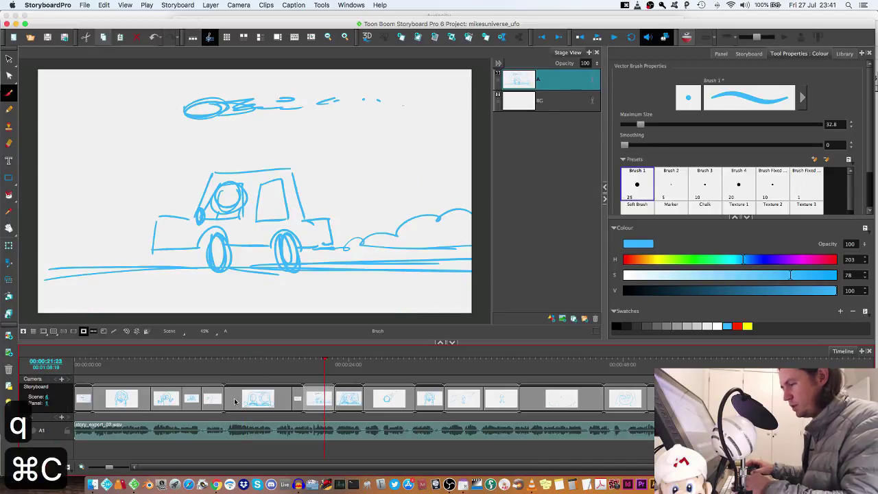
{"action": "left_click", "coordinate": [237, 400]}
{"action": "key", "text": "super+v"}
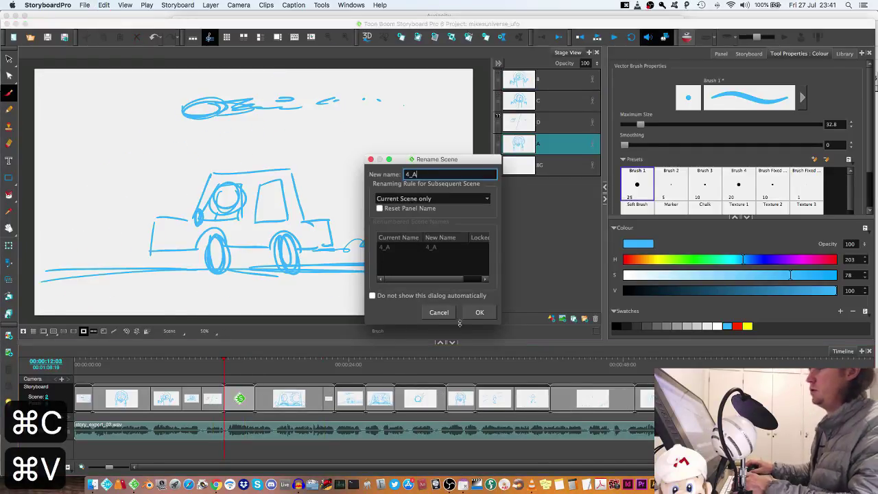
{"action": "left_click", "coordinate": [479, 312]}
{"action": "key", "text": "s"}
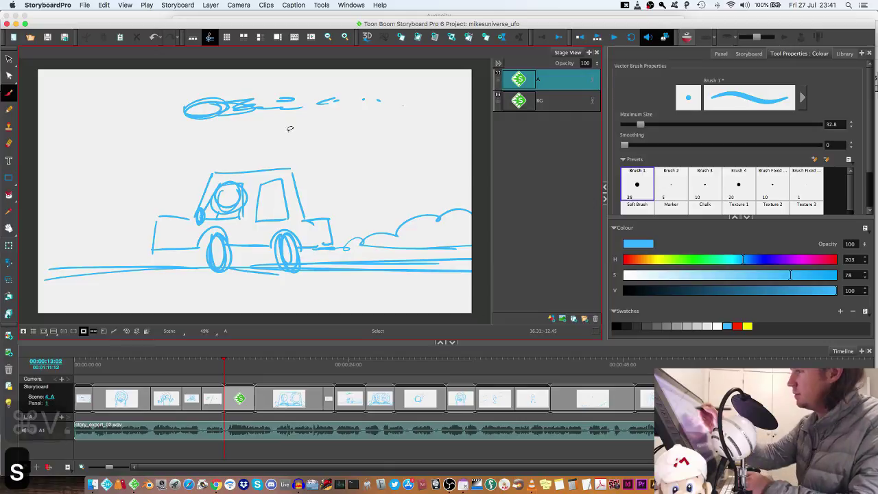
Delete the UFO drawing from scene 4_A and lengthen its panel by 1 s 5 frames to match the voice.
{"action": "mouse_move", "coordinate": [289, 128]}
{"action": "left_mouse_down"}
{"action": "mouse_move", "coordinate": [410, 76]}
{"action": "mouse_move", "coordinate": [178, 113]}
{"action": "left_mouse_up"}
{"action": "key", "text": "BackSpace"}
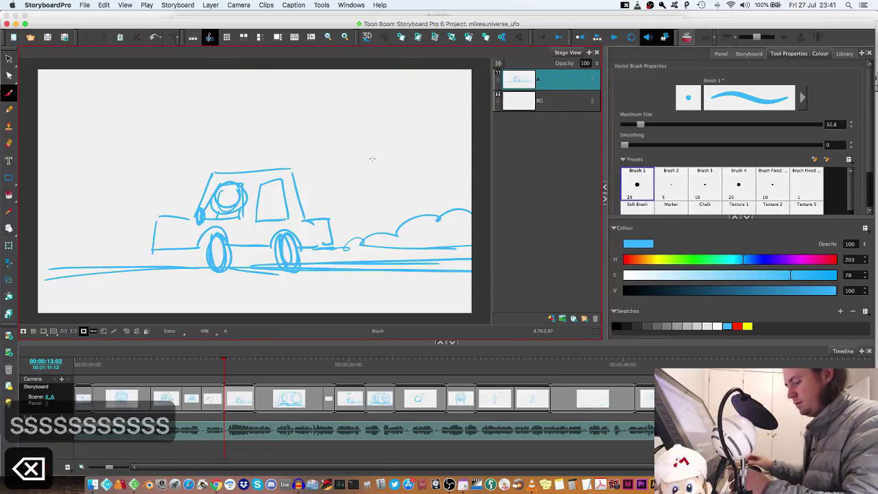
{"action": "key", "text": "q"}
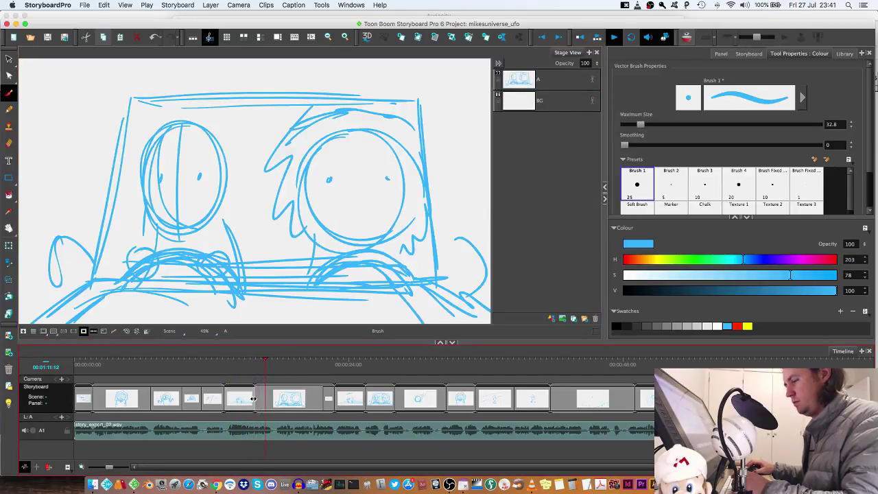
{"action": "key", "text": "q"}
{"action": "left_click_drag", "start_coordinate": [253, 399], "coordinate": [266, 399]}
{"action": "key", "text": "q"}
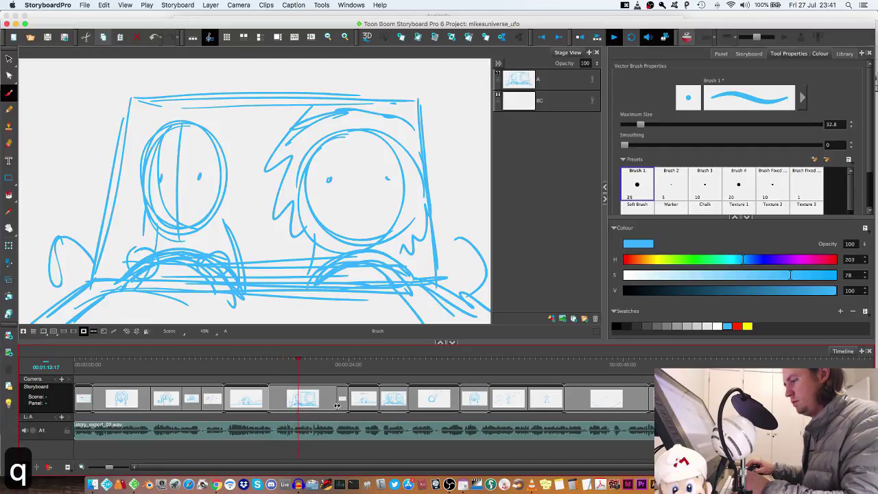
Retime scene 3 against the voice, ending its first panel at about 19 s and its second at about 21 s.
{"action": "left_click_drag", "start_coordinate": [267, 400], "coordinate": [343, 401]}
{"action": "left_click", "coordinate": [296, 364]}
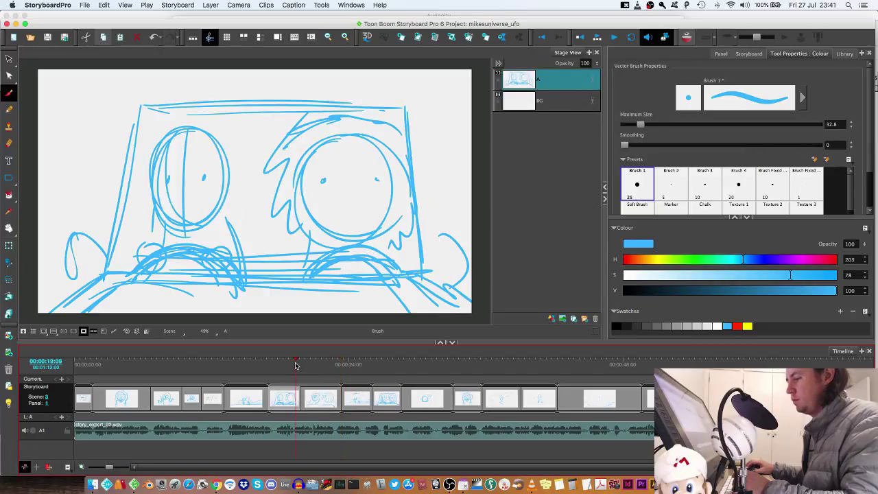
{"action": "key", "text": "q"}
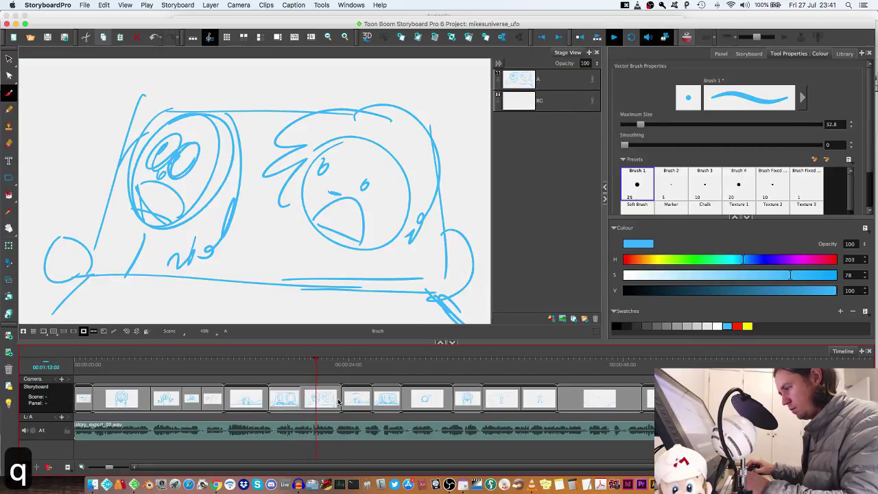
{"action": "key", "text": "q"}
{"action": "left_click", "coordinate": [293, 403]}
{"action": "left_click_drag", "start_coordinate": [300, 404], "coordinate": [310, 401]}
{"action": "key", "text": "q"}
{"action": "key", "text": "q"}
Play through scene 4 and lengthen its UFO-over-car panel to end at 00:00:25:06.
{"action": "key", "text": "q"}
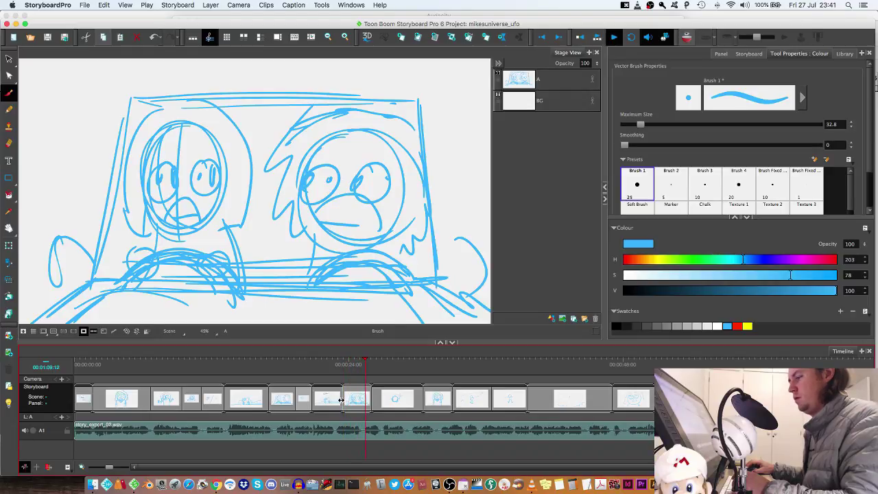
{"action": "key", "text": "q"}
{"action": "left_click_drag", "start_coordinate": [340, 400], "coordinate": [362, 400]}
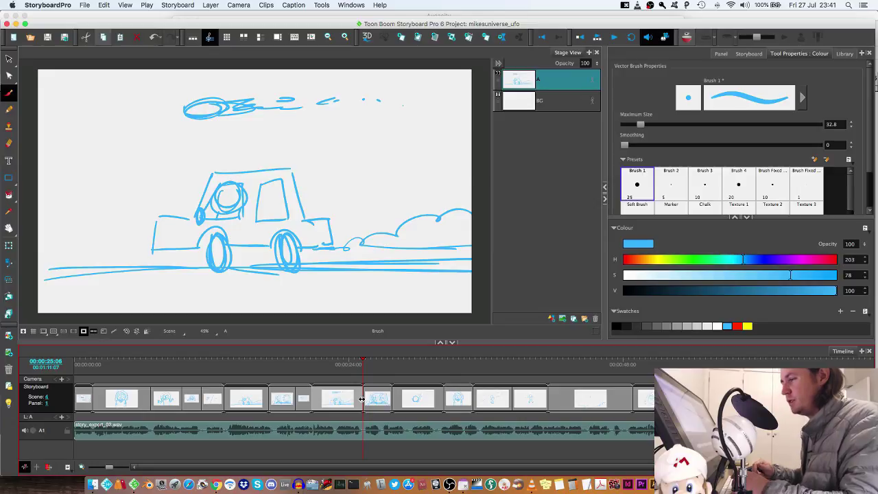
Play through scenes 5 and 6, shorten the fireball panel to end at 00:00:31:15, and resume playback.
{"action": "key", "text": "q"}
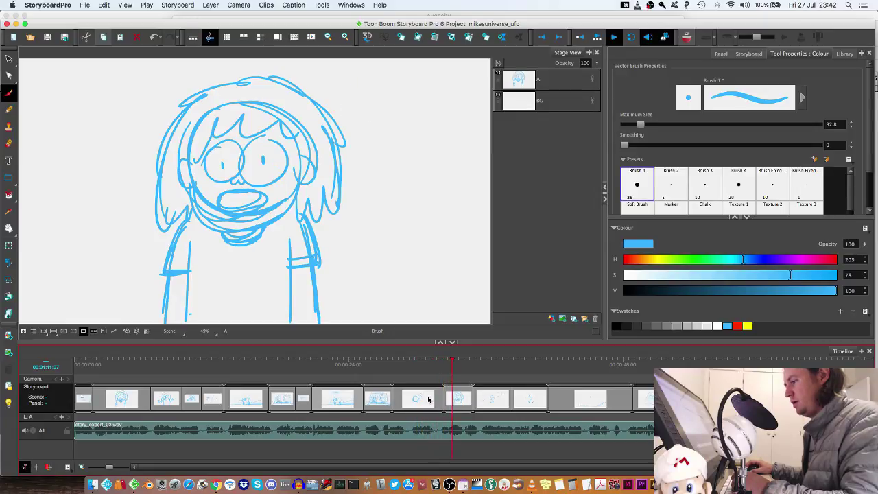
{"action": "key", "text": "q"}
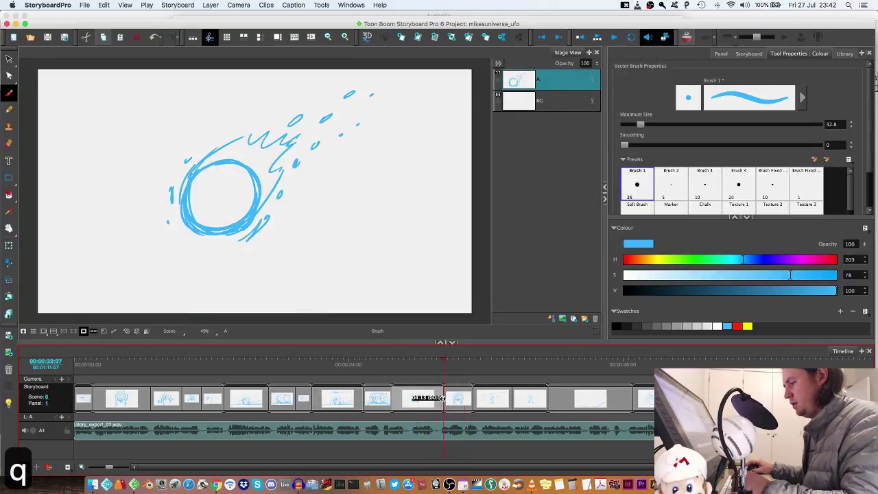
{"action": "scroll", "coordinate": [422, 453], "scroll_direction": "right", "scroll_amount": 3}
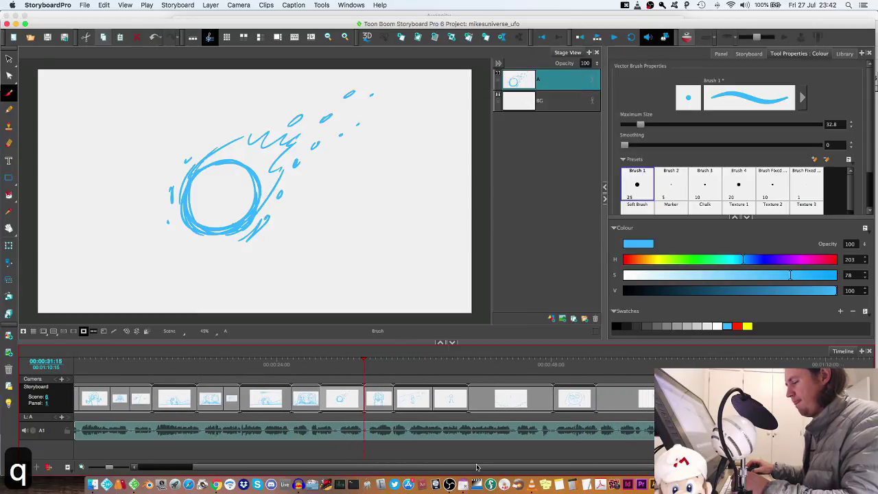
{"action": "key", "text": "q"}
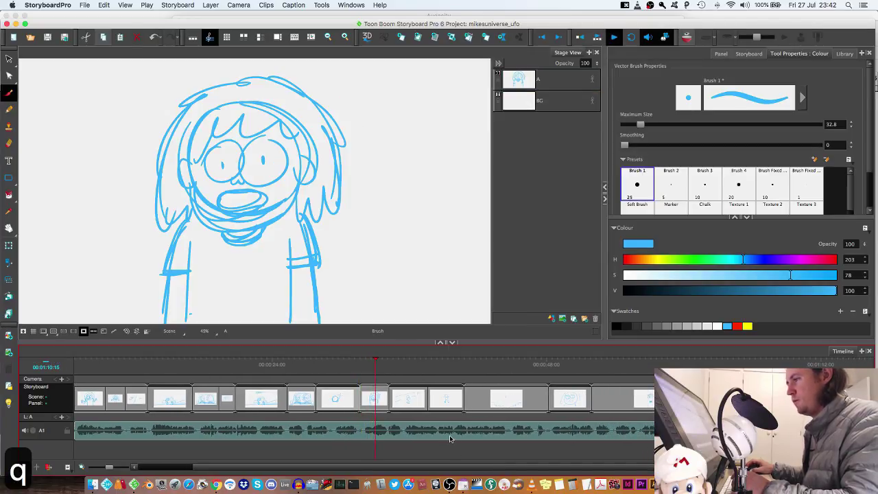
Lengthen scene 7's panel by 1 s 8 frames and shorten the following hunched-figure panel to end at 00:00:37:09.
{"action": "key", "text": "q"}
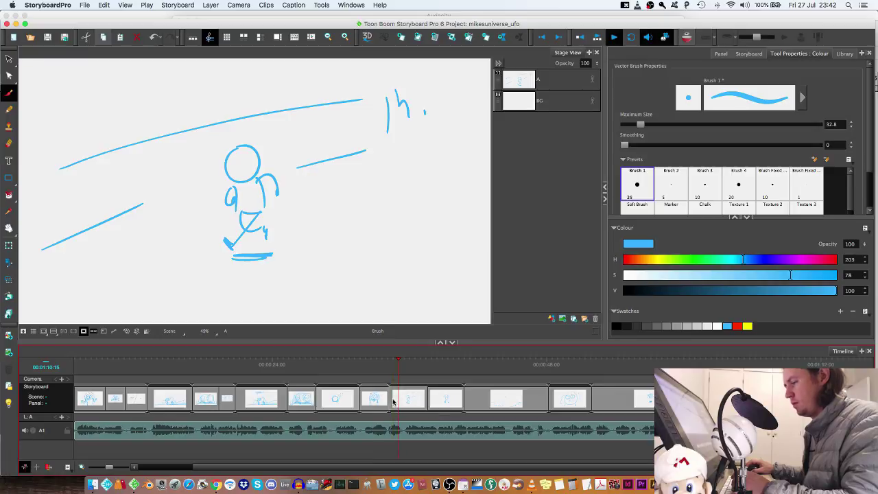
{"action": "key", "text": "q"}
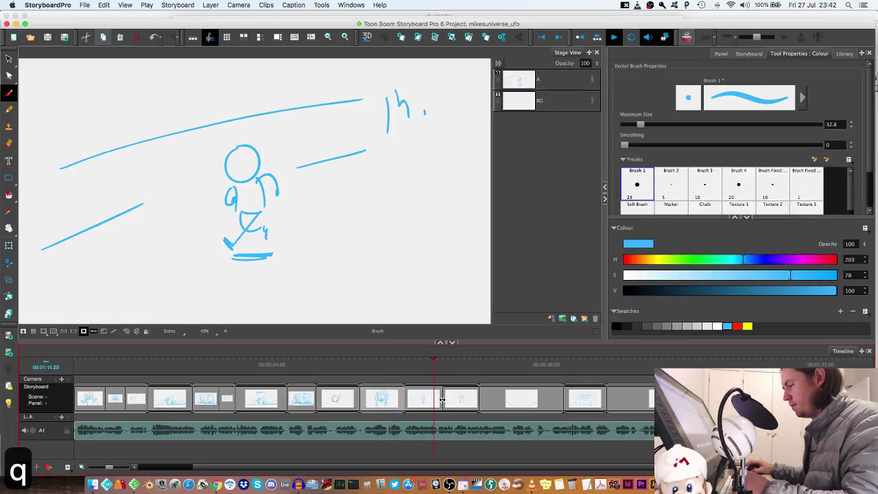
{"action": "key", "text": "q"}
{"action": "left_click_drag", "start_coordinate": [441, 400], "coordinate": [424, 403]}
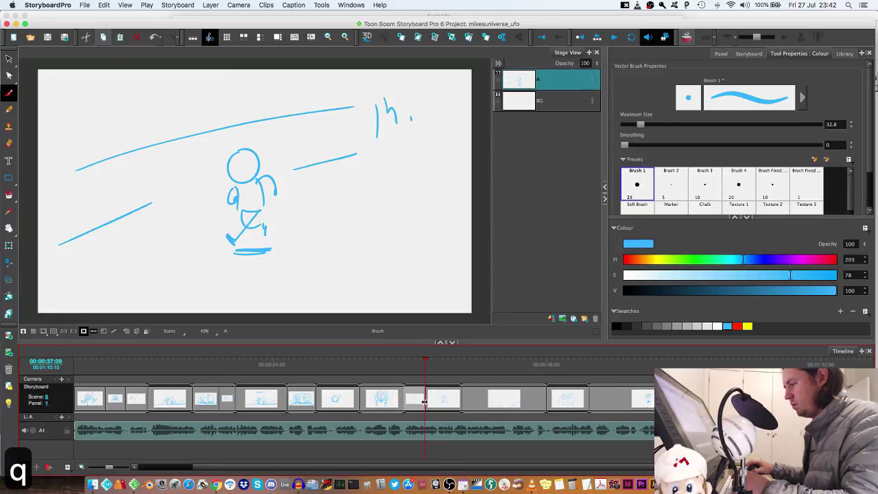
Play the outstretched-arms figure panel and shorten it by less than a second to fit the voice.
{"action": "key", "text": "q"}
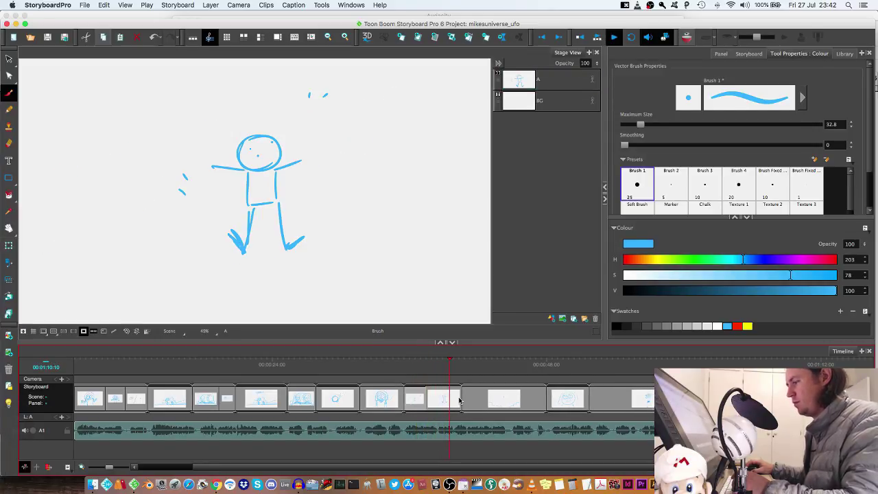
{"action": "key", "text": "q"}
{"action": "left_click_drag", "start_coordinate": [460, 396], "coordinate": [451, 397]}
{"action": "key", "text": "q"}
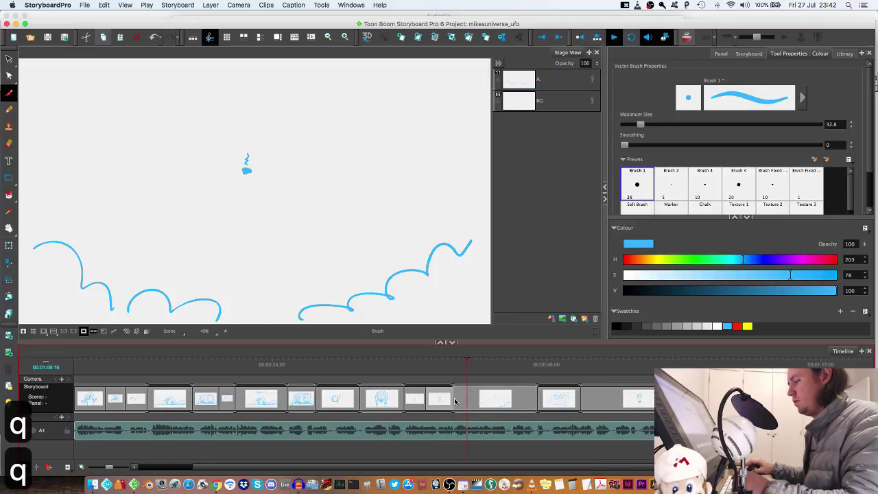
Lengthen the panel with clouds along its lower edge and draw a zigzag path below its small falling object.
{"action": "key", "text": "q"}
{"action": "left_click_drag", "start_coordinate": [537, 400], "coordinate": [553, 399]}
{"action": "left_click", "coordinate": [522, 400]}
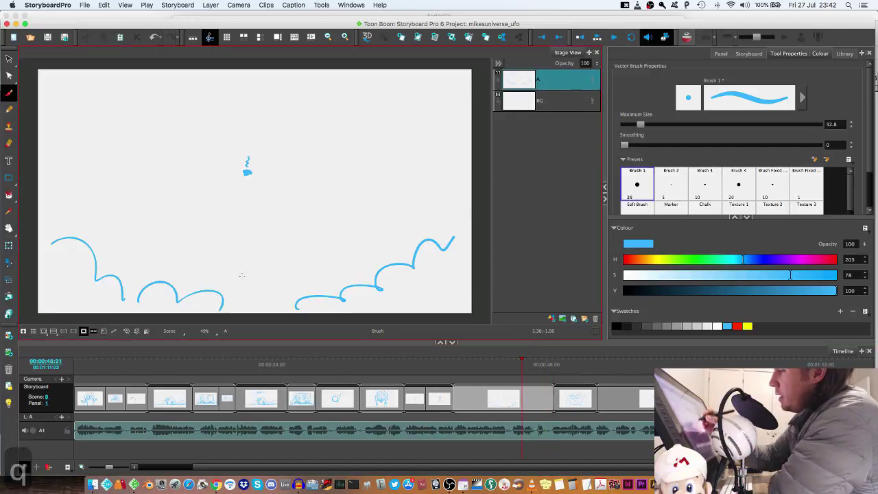
{"action": "mouse_move", "coordinate": [227, 274]}
{"action": "left_mouse_down"}
{"action": "mouse_move", "coordinate": [302, 218]}
{"action": "mouse_move", "coordinate": [222, 180]}
{"action": "left_mouse_up"}
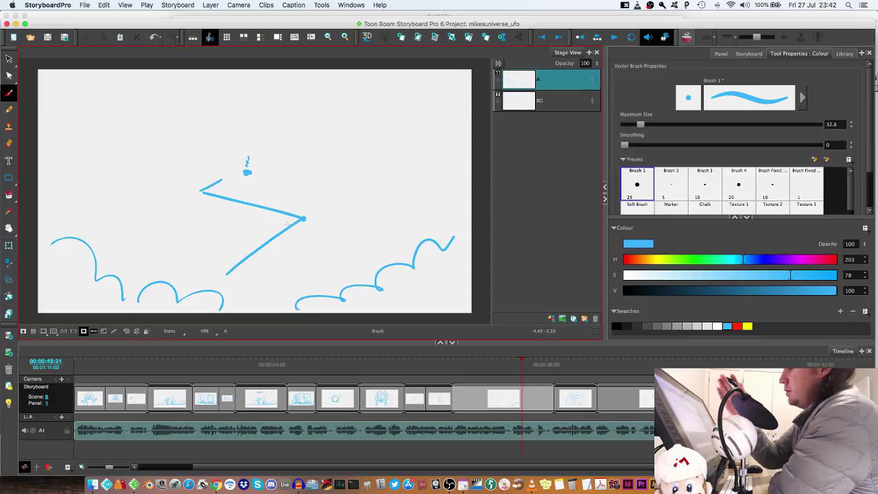
Trim the end of the zigzag cloud panel, play on, and shorten scene 10's panel by 7 frames.
{"action": "key", "text": "q"}
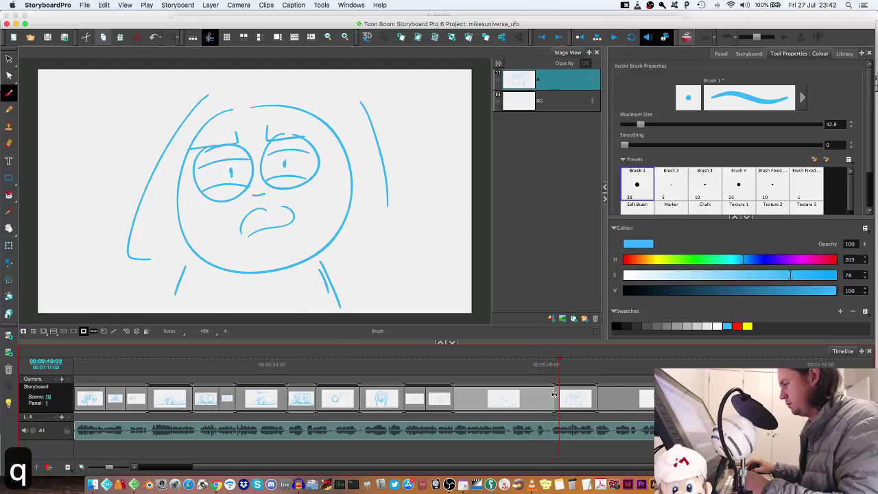
{"action": "left_click_drag", "start_coordinate": [554, 394], "coordinate": [546, 395]}
{"action": "left_click_drag", "start_coordinate": [532, 467], "coordinate": [594, 467]}
{"action": "key", "text": "q"}
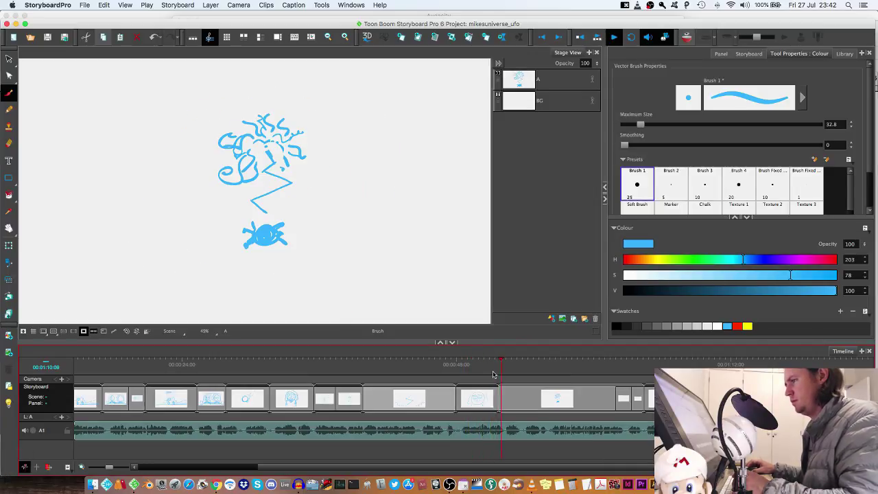
{"action": "key", "text": "q"}
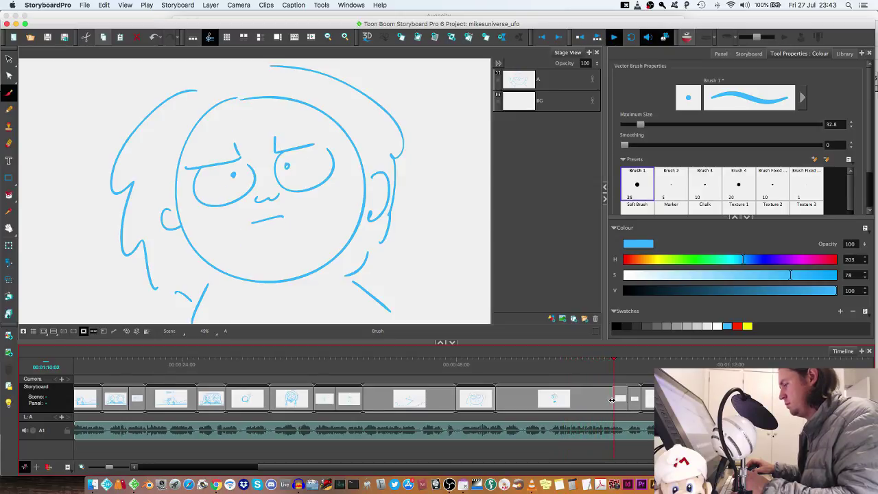
Lengthen scene 11's first panel by 1 s 7 frames and resume playback.
{"action": "key", "text": "q"}
{"action": "left_click_drag", "start_coordinate": [612, 400], "coordinate": [626, 401]}
{"action": "key", "text": "q"}
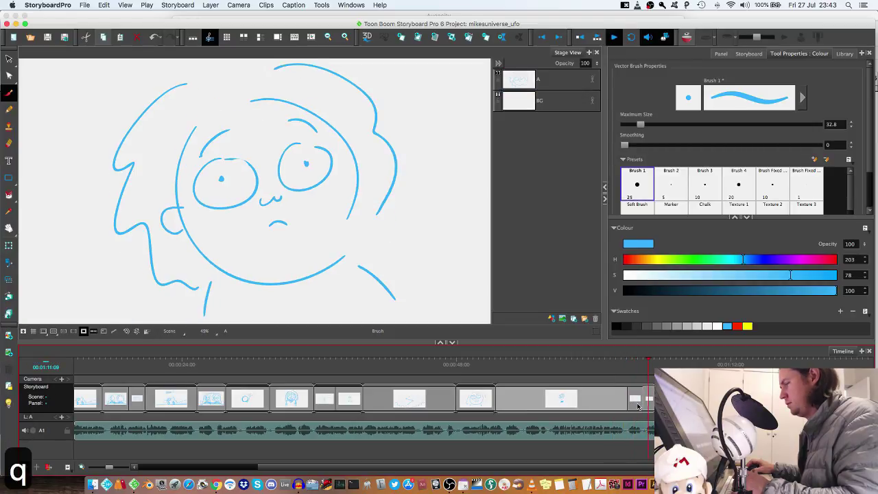
Lengthen scene 11's second panel, the frowning face, to end at about 1 min 7 s and play it back.
{"action": "key", "text": "q"}
{"action": "left_click", "coordinate": [649, 403]}
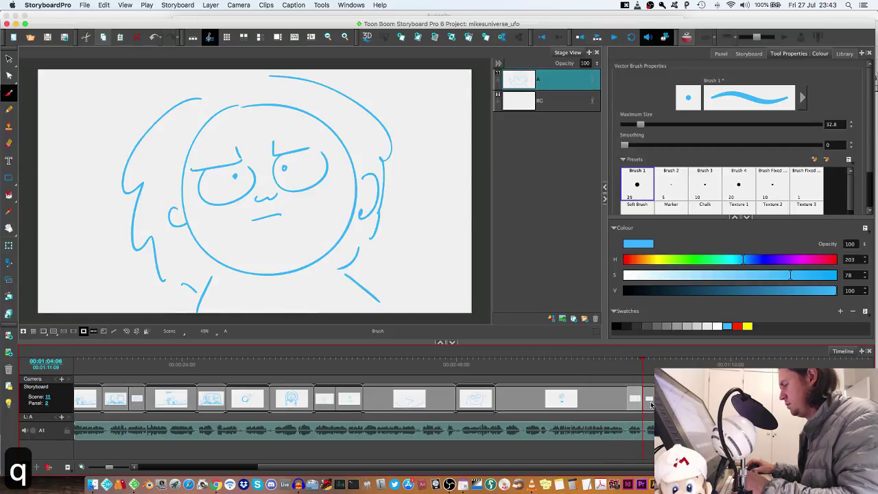
{"action": "left_click_drag", "start_coordinate": [641, 403], "coordinate": [661, 402]}
{"action": "key", "text": "q"}
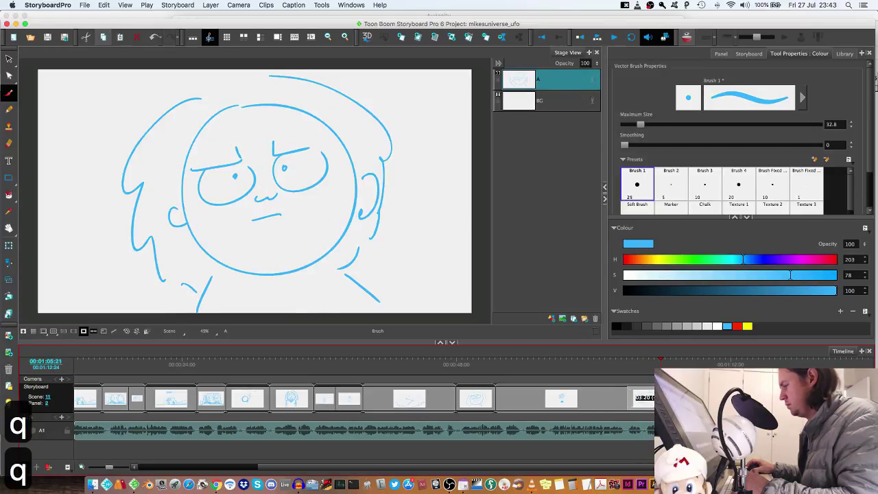
{"action": "key", "text": "q"}
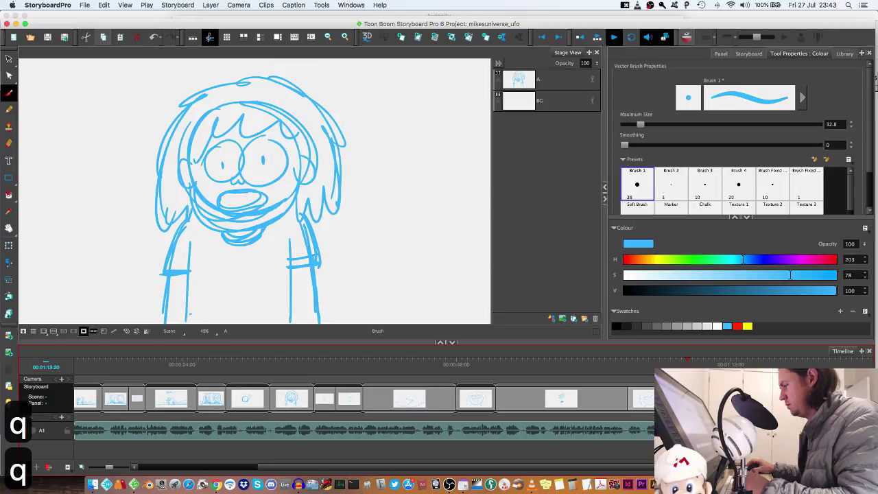
Lengthen scene 11's third panel to end at 00:01:09:17 and play on into scene 12 to check it.
{"action": "key", "text": "q"}
{"action": "key", "text": "q"}
{"action": "key", "text": "q"}
{"action": "key", "text": "q"}
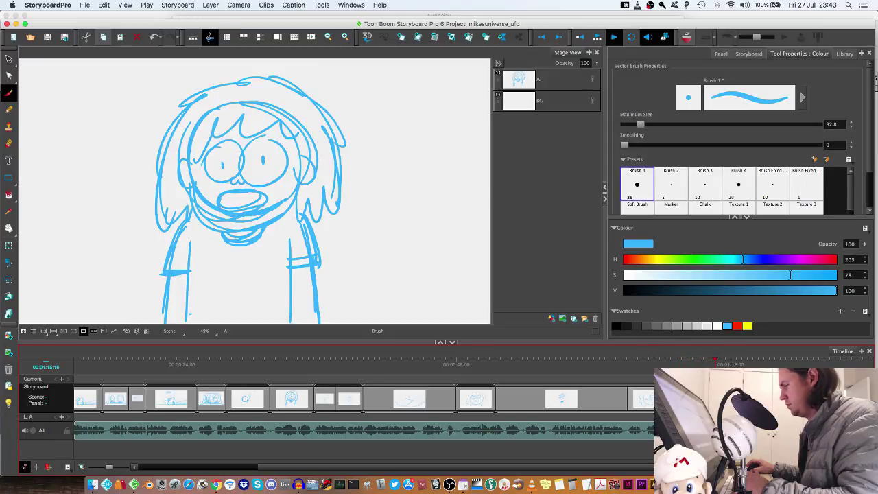
{"action": "key", "text": "q"}
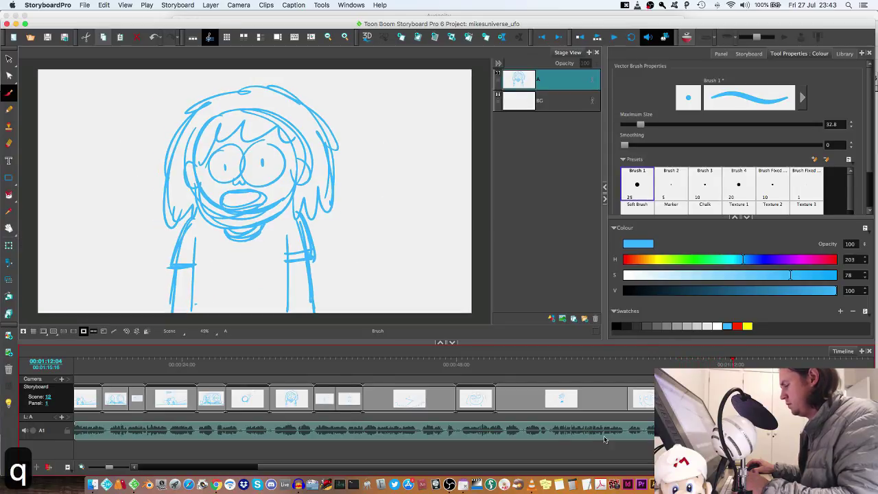
{"action": "key", "text": "q"}
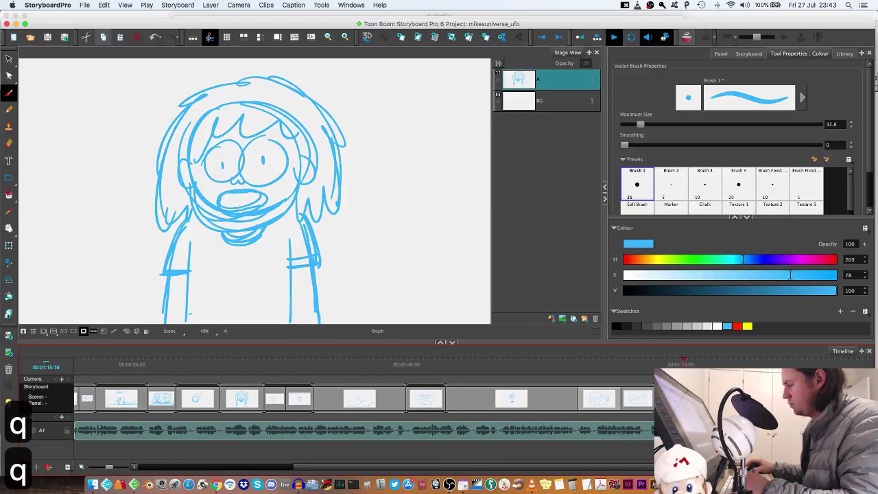
{"action": "key", "text": "q"}
Add a blank fourth panel to scene 11 and sketch a tilted head with two oval eyes and raised eyebrows.
{"action": "left_click", "coordinate": [643, 399]}
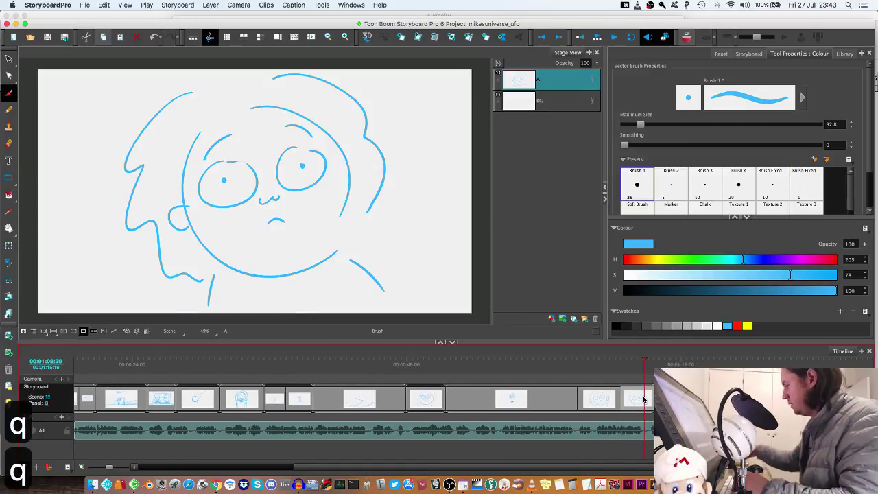
{"action": "left_click", "coordinate": [656, 400]}
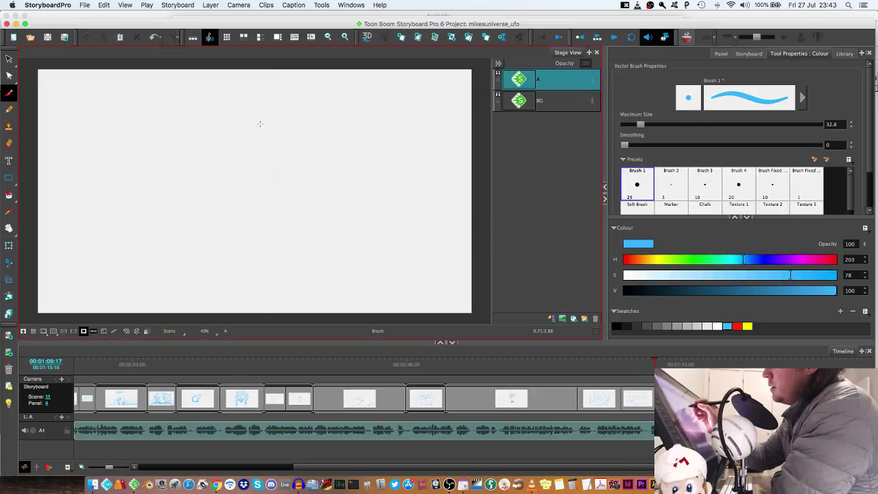
{"action": "mouse_move", "coordinate": [245, 121]}
{"action": "left_mouse_down"}
{"action": "mouse_move", "coordinate": [332, 126]}
{"action": "mouse_move", "coordinate": [364, 176]}
{"action": "left_mouse_up"}
{"action": "left_click_drag", "start_coordinate": [215, 171], "coordinate": [218, 169]}
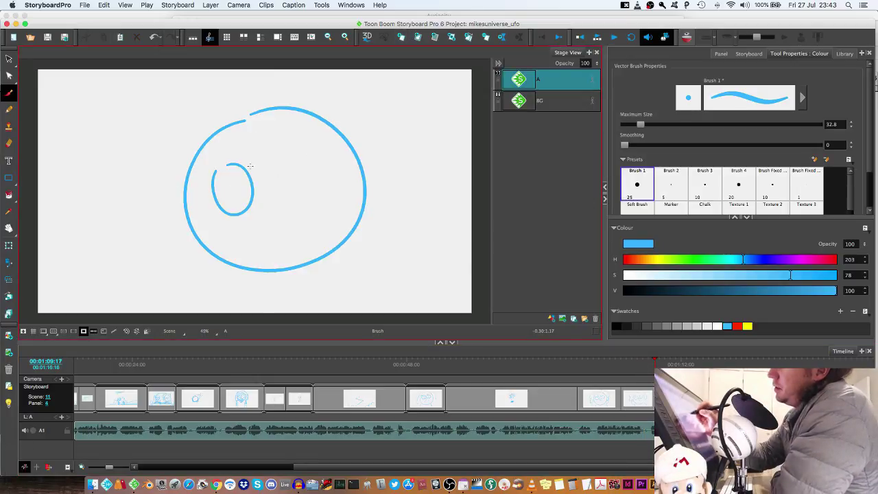
{"action": "left_click_drag", "start_coordinate": [305, 131], "coordinate": [310, 189]}
{"action": "mouse_move", "coordinate": [209, 167]}
{"action": "left_mouse_down"}
{"action": "mouse_move", "coordinate": [245, 124]}
{"action": "mouse_move", "coordinate": [306, 112]}
{"action": "left_mouse_up"}
{"action": "key", "text": "super+z"}
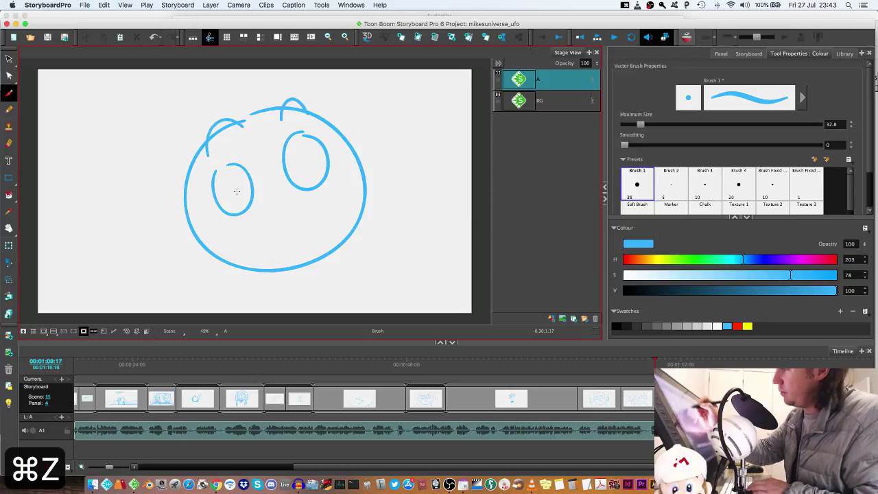
Draw the pupils, nose, frowning mouth, jagged hair and shoulders on the face in scene 11's fourth panel.
{"action": "left_click_drag", "start_coordinate": [231, 176], "coordinate": [233, 182]}
{"action": "left_click_drag", "start_coordinate": [300, 145], "coordinate": [300, 153]}
{"action": "left_click_drag", "start_coordinate": [262, 196], "coordinate": [284, 192]}
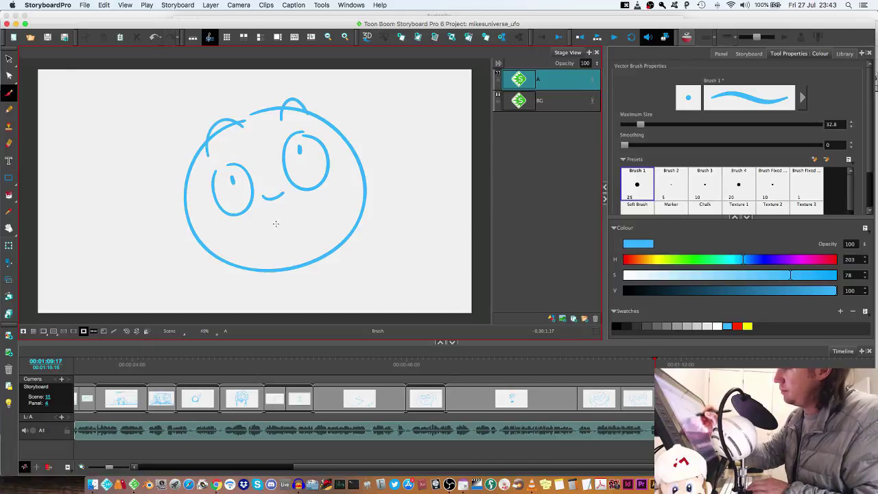
{"action": "left_click_drag", "start_coordinate": [268, 231], "coordinate": [309, 210]}
{"action": "mouse_move", "coordinate": [189, 122]}
{"action": "left_mouse_down"}
{"action": "mouse_move", "coordinate": [168, 222]}
{"action": "mouse_move", "coordinate": [208, 278]}
{"action": "left_mouse_up"}
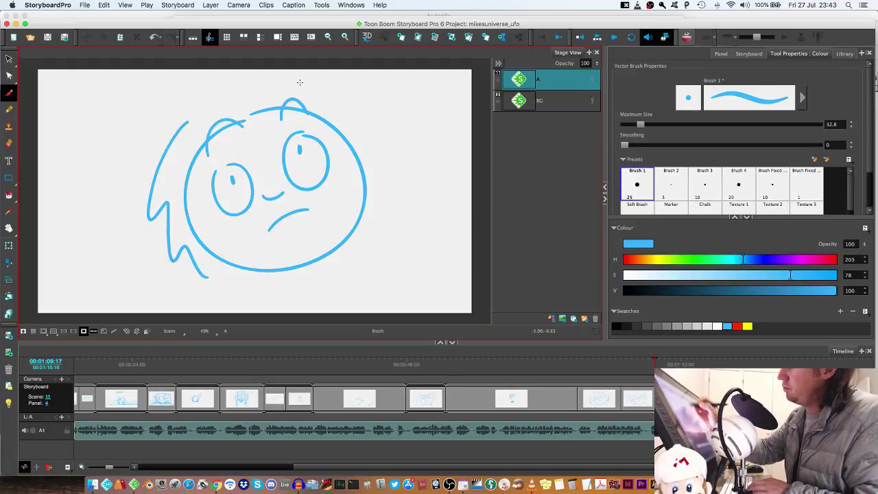
{"action": "left_click_drag", "start_coordinate": [300, 79], "coordinate": [377, 168]}
{"action": "left_click_drag", "start_coordinate": [217, 270], "coordinate": [175, 312]}
{"action": "mouse_move", "coordinate": [371, 204]}
{"action": "left_mouse_down"}
{"action": "mouse_move", "coordinate": [412, 221]}
{"action": "mouse_move", "coordinate": [456, 279]}
{"action": "left_mouse_up"}
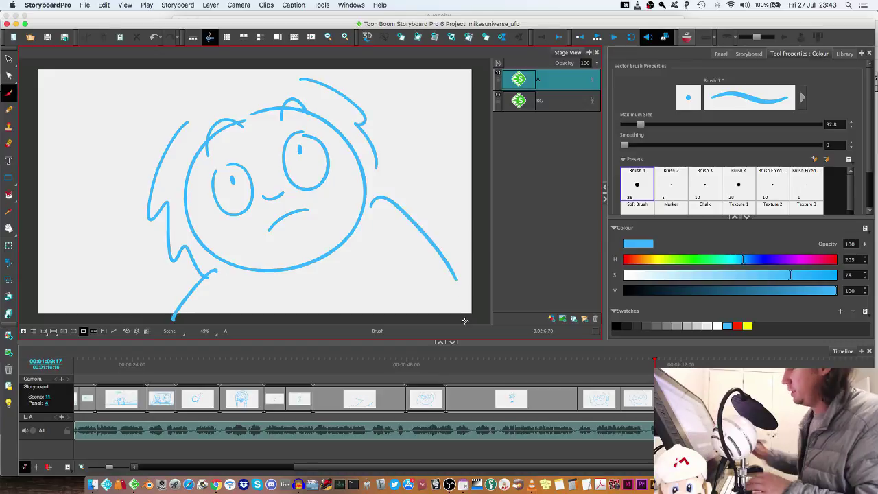
Play on from scene 11's fourth panel, make that tilted-face panel its own scene 11_A, and place it after scene 12.
{"action": "key", "text": "q"}
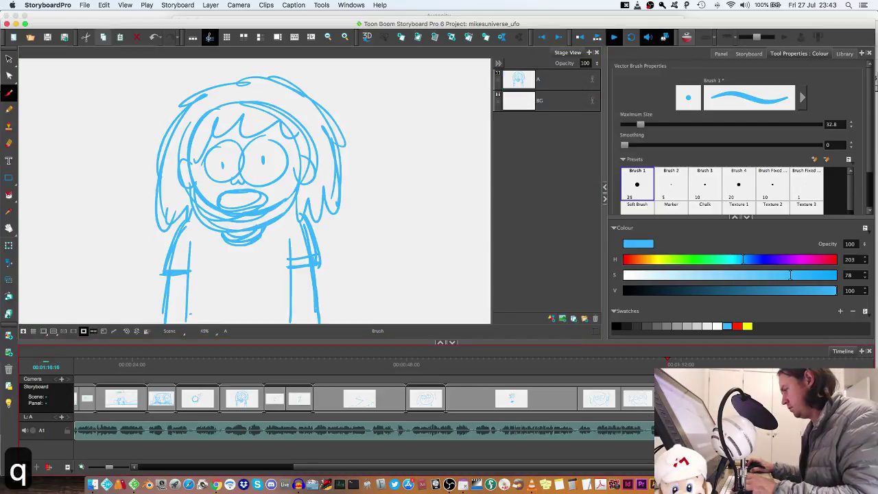
{"action": "key", "text": "q"}
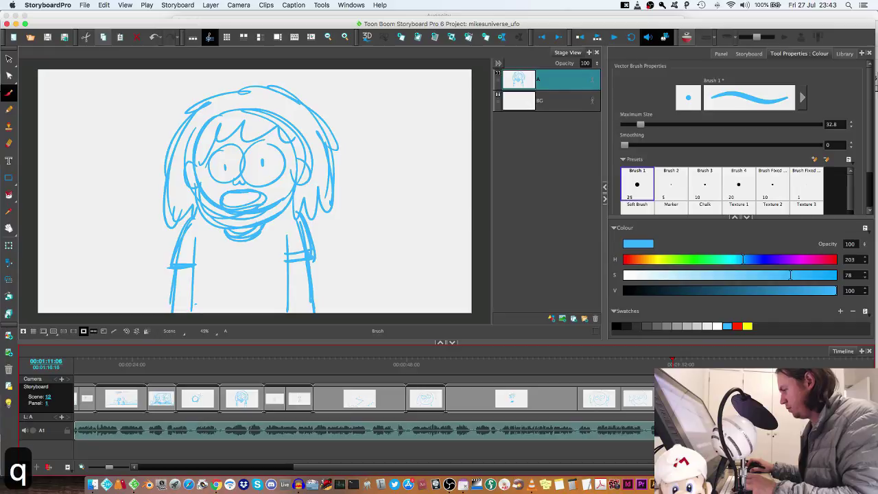
{"action": "key", "text": "q"}
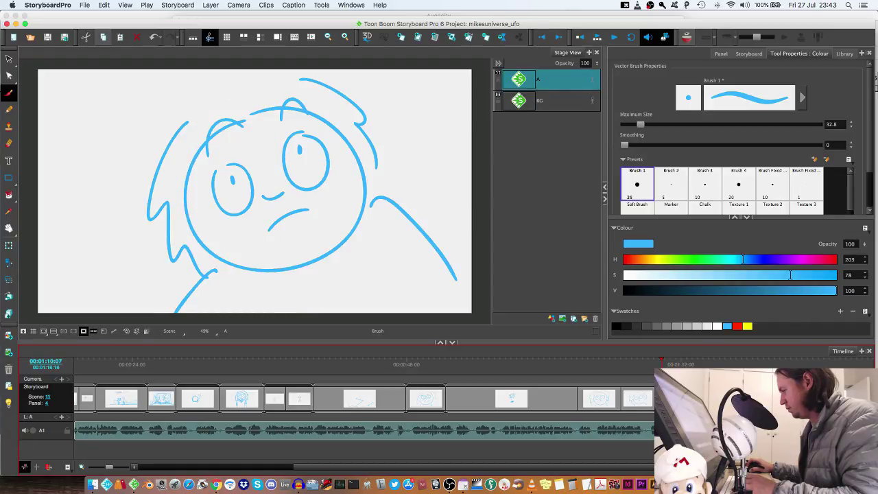
{"action": "key", "text": "super+shift+r"}
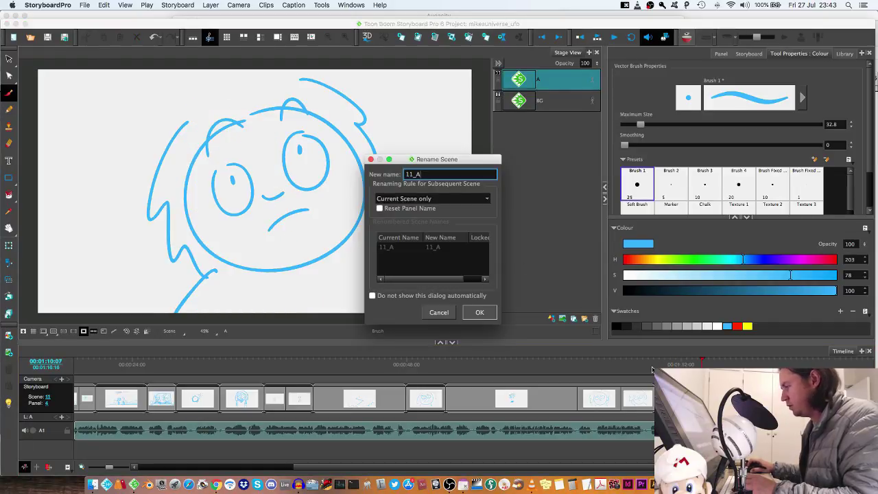
{"action": "key", "text": "Return"}
{"action": "left_click_drag", "start_coordinate": [651, 371], "coordinate": [641, 367]}
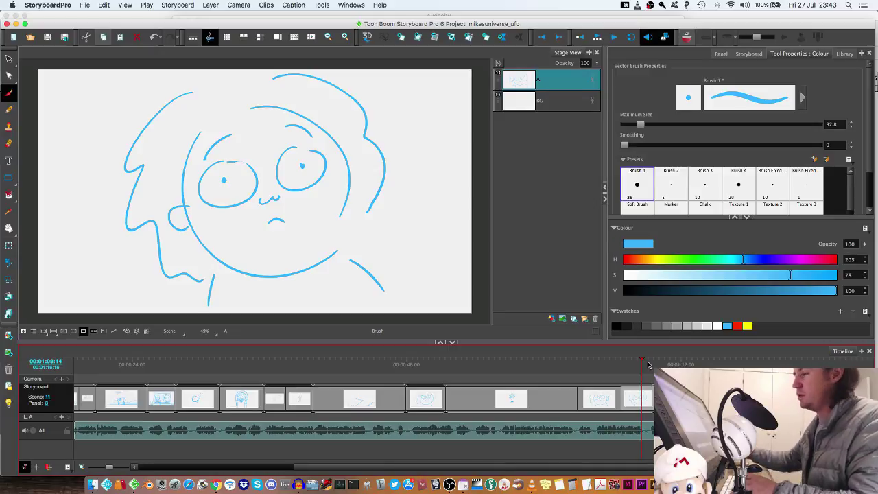
Lengthen scene 11's third panel slightly and play on through scene 12 to check the timing.
{"action": "key", "text": "q"}
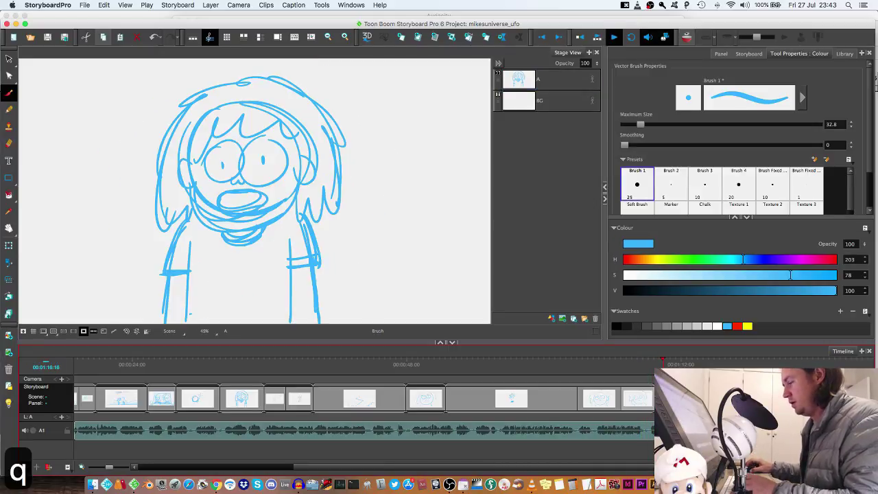
{"action": "key", "text": "q"}
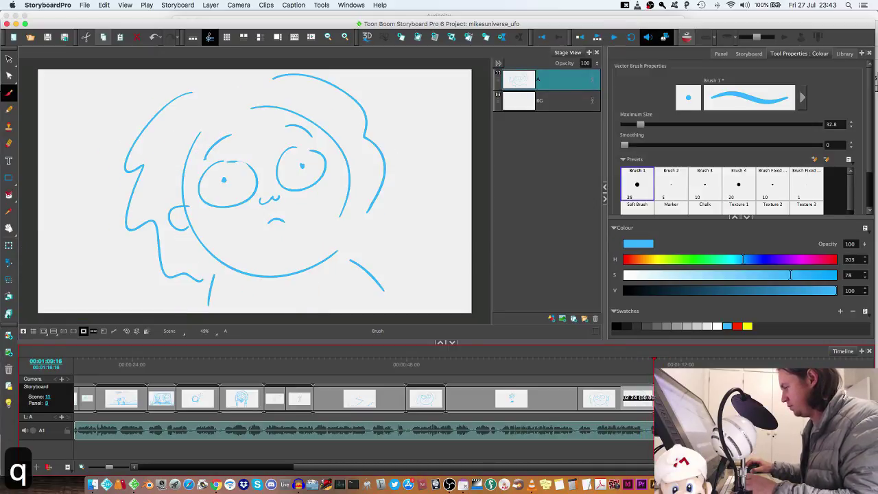
{"action": "key", "text": "q"}
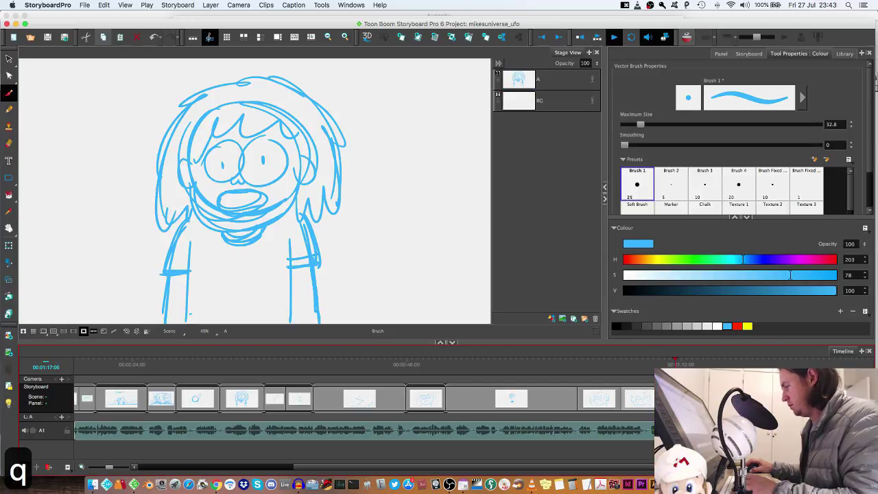
{"action": "key", "text": "q"}
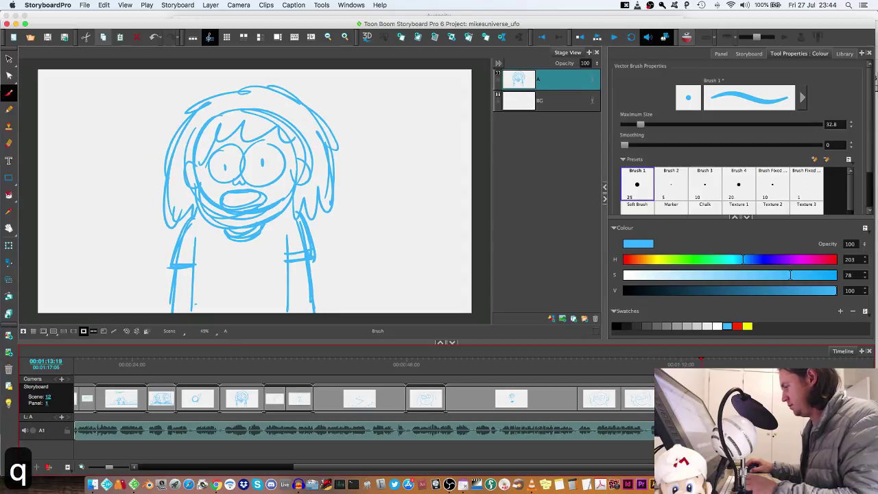
Retime scene 12 to end at about 00:01:12:10 and scene 11_A at about 00:01:14:13, playing them back.
{"action": "key", "text": "q"}
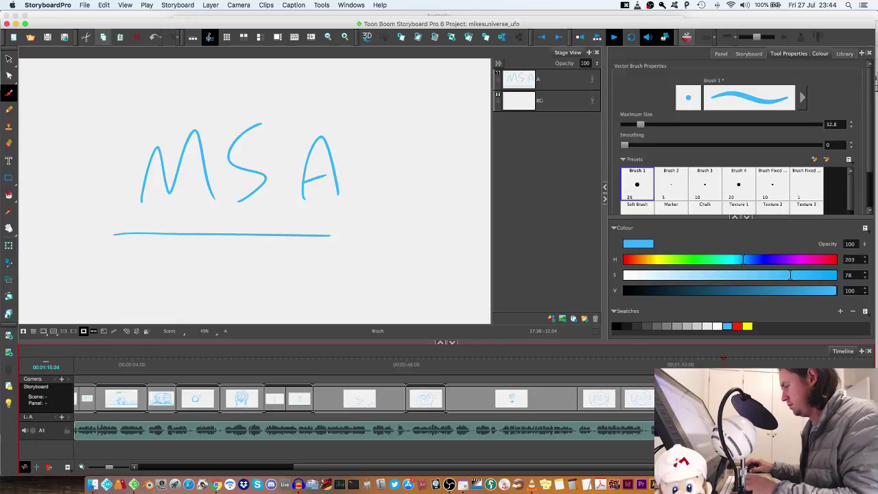
{"action": "key", "text": "q"}
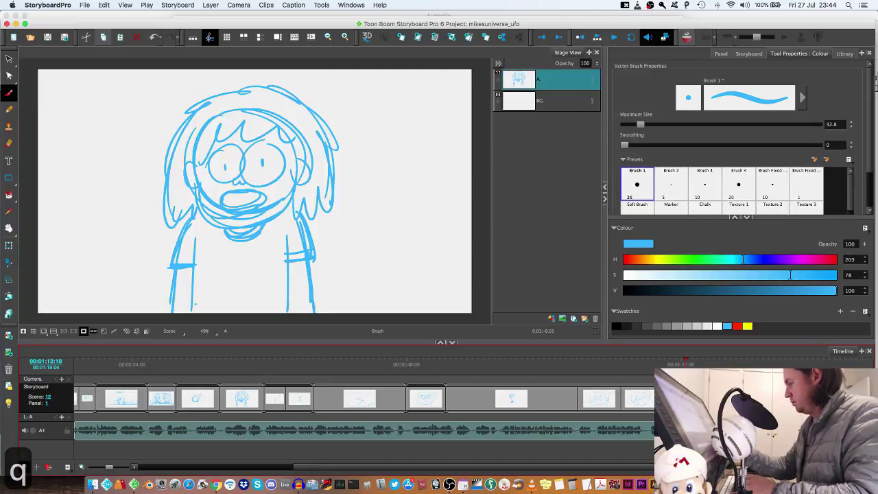
{"action": "key", "text": "q"}
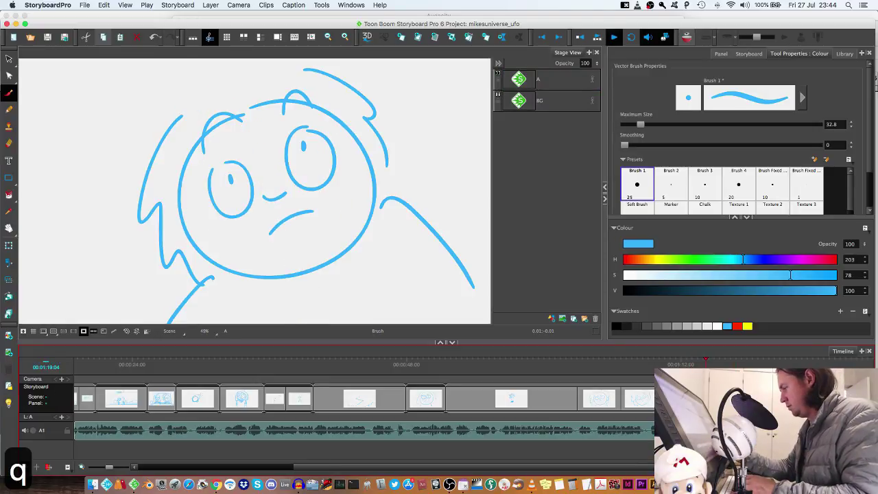
{"action": "key", "text": "q"}
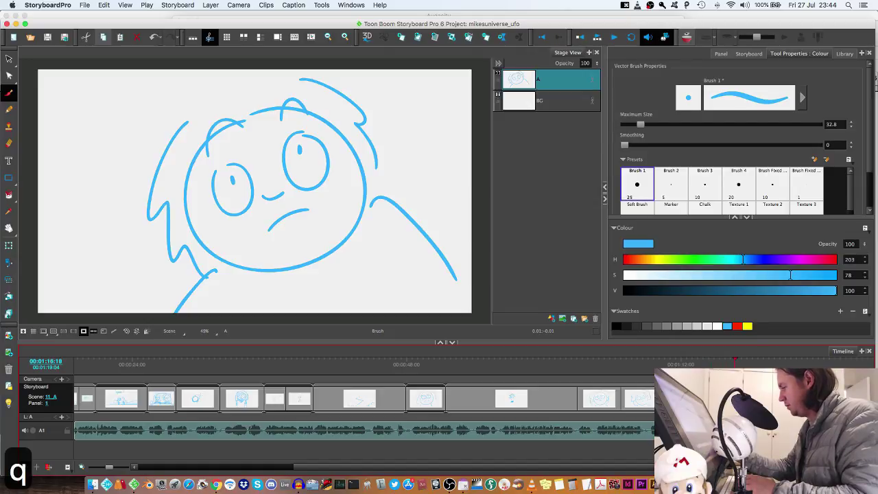
Add a blank scene 11_B after 11_A and sketch a small round-headed figure with a scribbled shape beside it.
{"action": "left_click", "coordinate": [417, 38]}
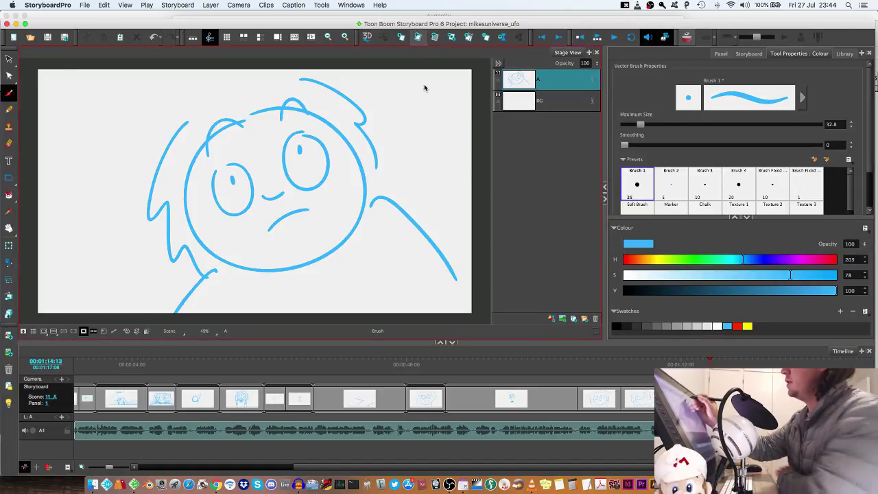
{"action": "mouse_move", "coordinate": [178, 217]}
{"action": "left_mouse_down"}
{"action": "mouse_move", "coordinate": [196, 253]}
{"action": "mouse_move", "coordinate": [180, 212]}
{"action": "mouse_move", "coordinate": [170, 300]}
{"action": "left_mouse_up"}
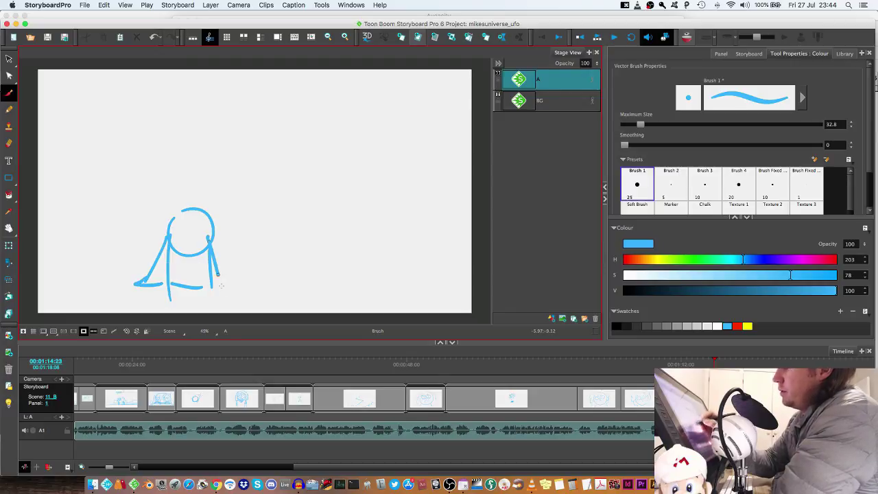
{"action": "mouse_move", "coordinate": [218, 286]}
{"action": "left_mouse_down"}
{"action": "mouse_move", "coordinate": [237, 287]}
{"action": "mouse_move", "coordinate": [183, 285]}
{"action": "left_mouse_up"}
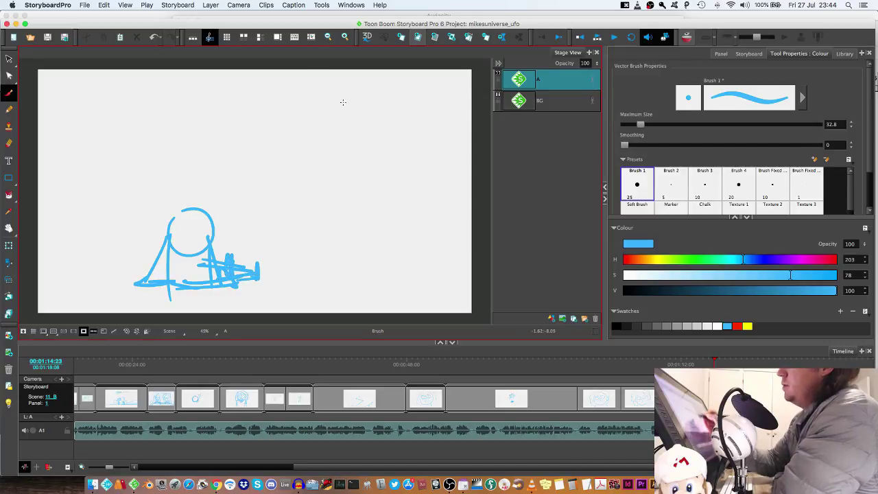
Draw a large curved rim high above the figure's far side, with upright lines running down to base strokes in scene 11_B.
{"action": "left_click_drag", "start_coordinate": [295, 71], "coordinate": [471, 153]}
{"action": "left_click_drag", "start_coordinate": [302, 103], "coordinate": [472, 156]}
{"action": "mouse_move", "coordinate": [369, 147]}
{"action": "left_mouse_down"}
{"action": "mouse_move", "coordinate": [383, 165]}
{"action": "mouse_move", "coordinate": [387, 227]}
{"action": "left_mouse_up"}
{"action": "mouse_move", "coordinate": [385, 154]}
{"action": "left_mouse_down"}
{"action": "mouse_move", "coordinate": [407, 277]}
{"action": "mouse_move", "coordinate": [441, 283]}
{"action": "mouse_move", "coordinate": [470, 266]}
{"action": "left_mouse_up"}
{"action": "left_click_drag", "start_coordinate": [373, 273], "coordinate": [407, 276]}
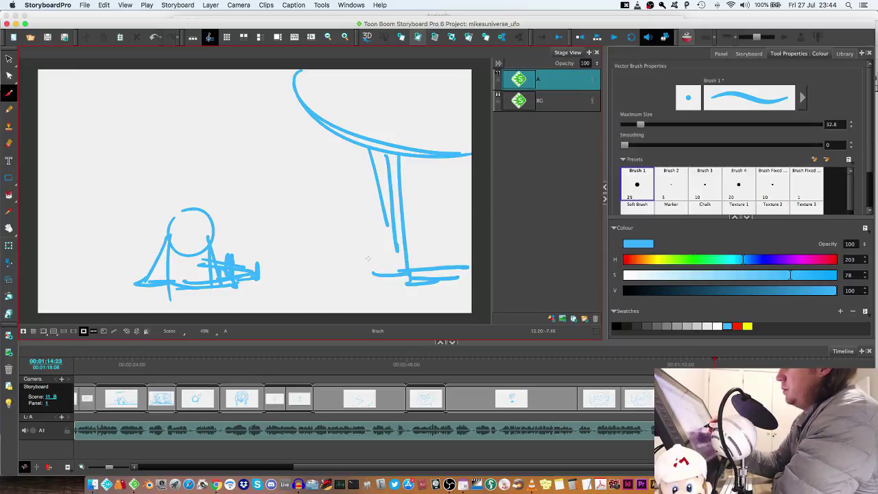
Add ground lines and rounded bushes on both sides of the figure in scene 11_B.
{"action": "left_click_drag", "start_coordinate": [55, 270], "coordinate": [108, 266]}
{"action": "left_click_drag", "start_coordinate": [276, 261], "coordinate": [394, 260]}
{"action": "mouse_move", "coordinate": [56, 201]}
{"action": "left_mouse_down"}
{"action": "mouse_move", "coordinate": [112, 260]}
{"action": "mouse_move", "coordinate": [139, 261]}
{"action": "left_mouse_up"}
{"action": "left_click_drag", "start_coordinate": [275, 260], "coordinate": [333, 252]}
{"action": "left_click_drag", "start_coordinate": [329, 254], "coordinate": [394, 230]}
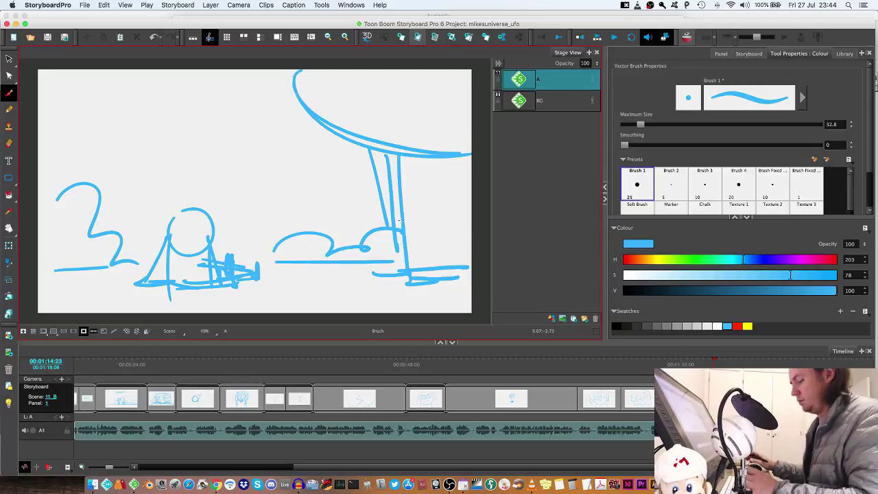
Play back and lengthen scene 11_B, extend the MSA scene 13 to end at 00:01:20:24, and save the project.
{"action": "key", "text": "q"}
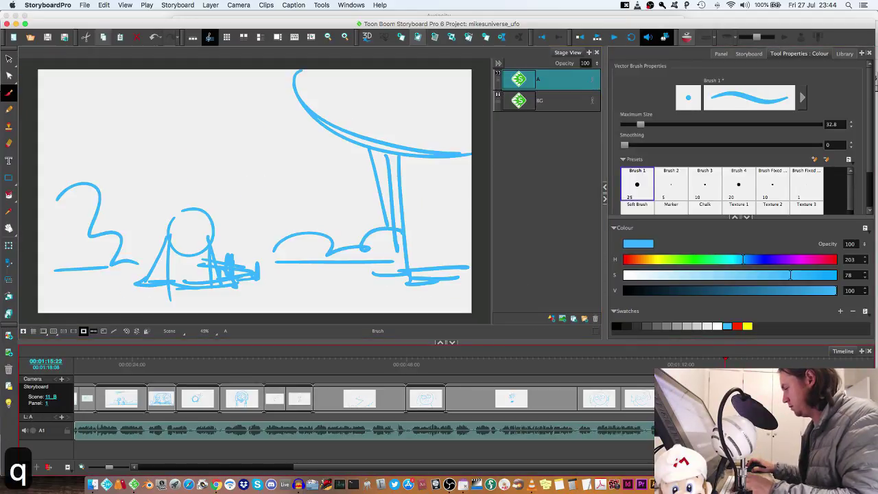
{"action": "key", "text": "q"}
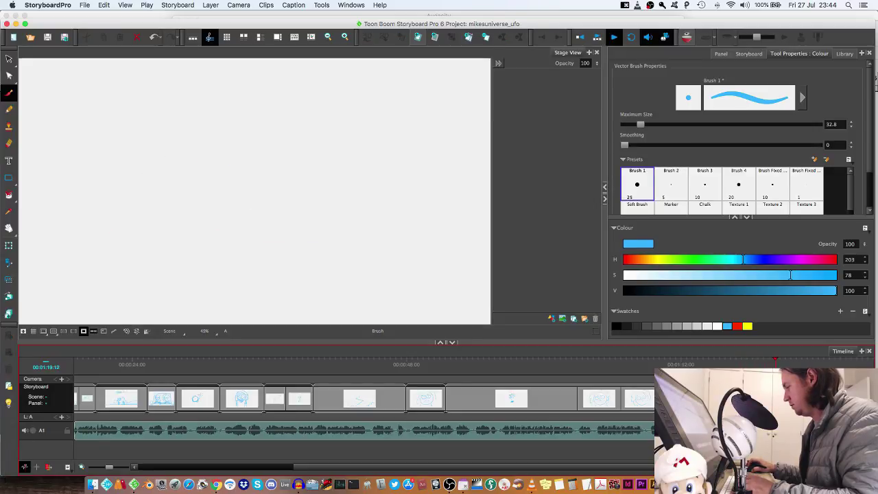
{"action": "key", "text": "q"}
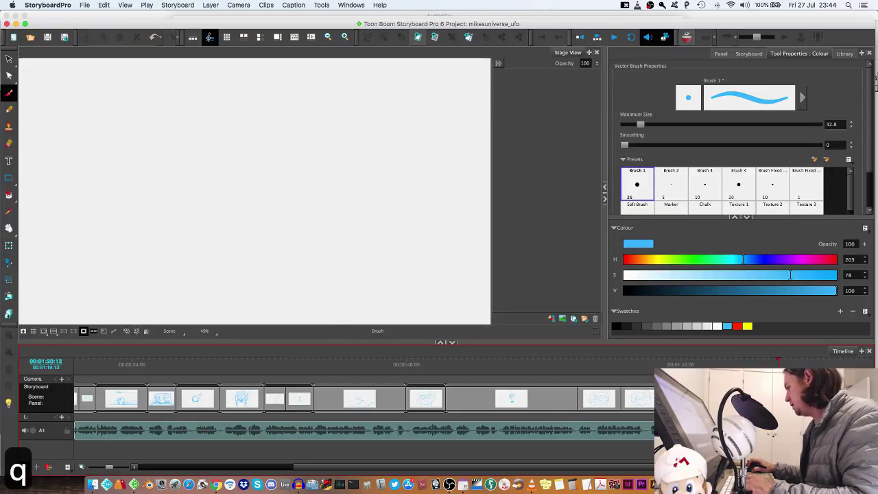
{"action": "key", "text": "q"}
{"action": "key", "text": "super+s"}
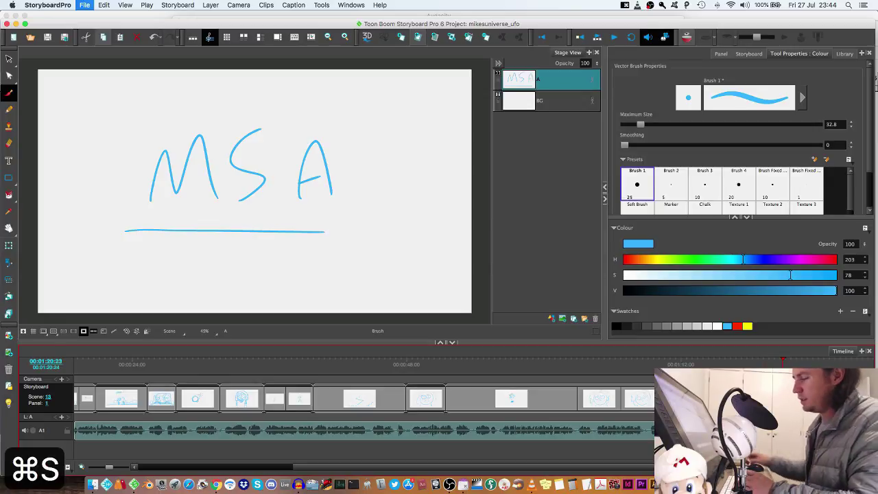
Play the animatic from the beginning through scene 2 to review it against the voice track.
{"action": "left_click_drag", "start_coordinate": [493, 467], "coordinate": [118, 458]}
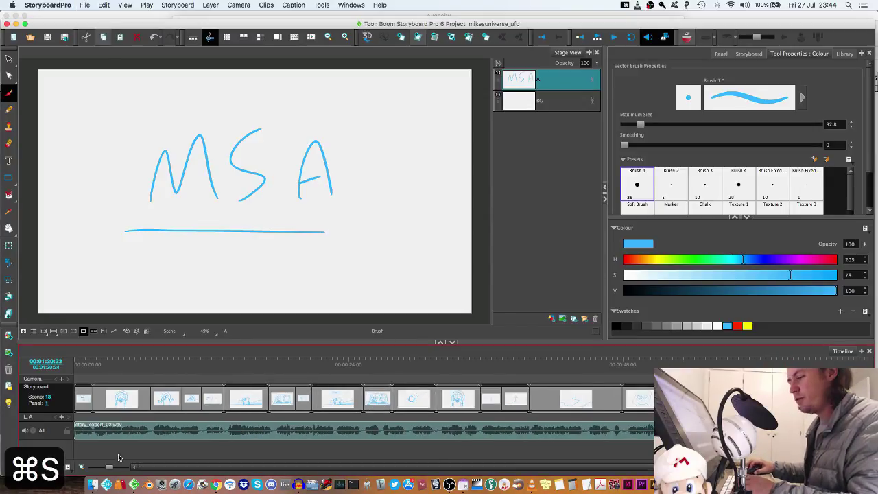
{"action": "left_click_drag", "start_coordinate": [103, 371], "coordinate": [54, 369]}
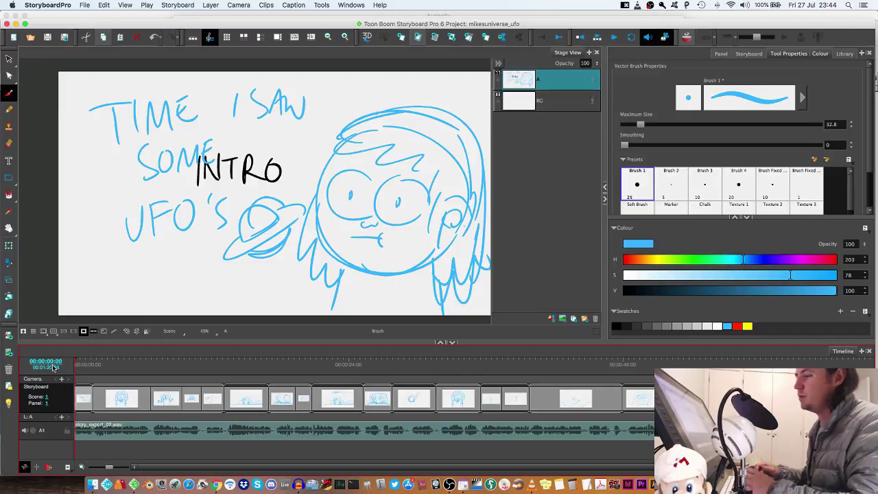
{"action": "key", "text": "q"}
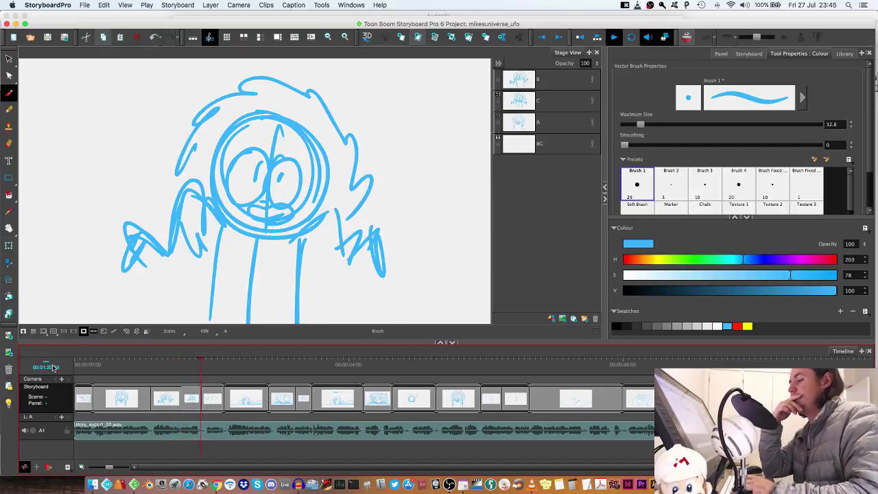
{"action": "key", "text": "q"}
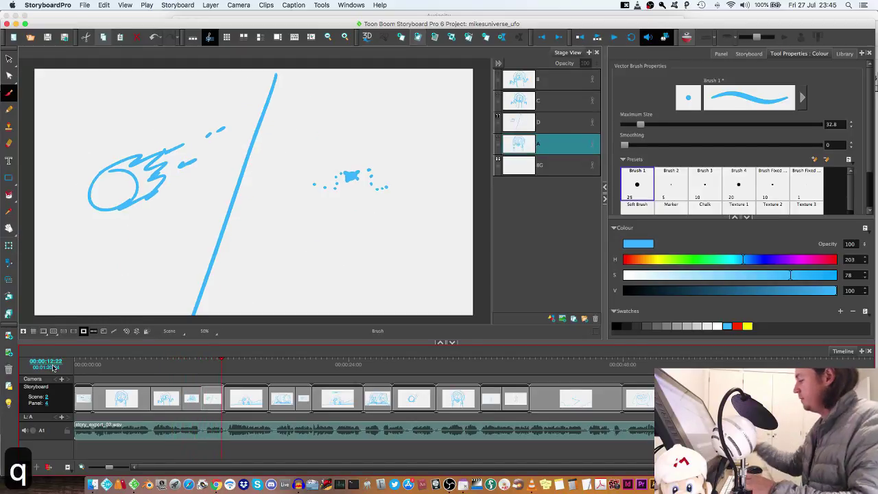
Try to delete scene 2's fourth panel, the split meteor drawing, and undo the deletion.
{"action": "key", "text": "BackSpace"}
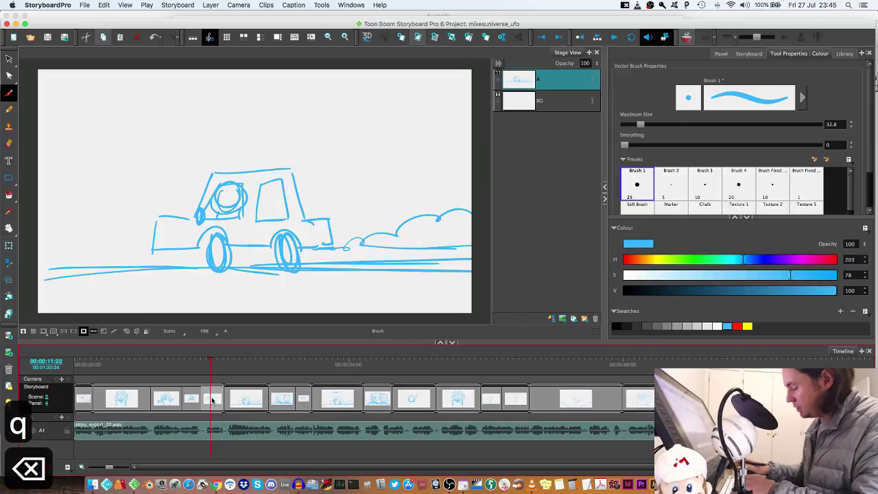
{"action": "key", "text": "super+z"}
{"action": "left_click", "coordinate": [192, 401]}
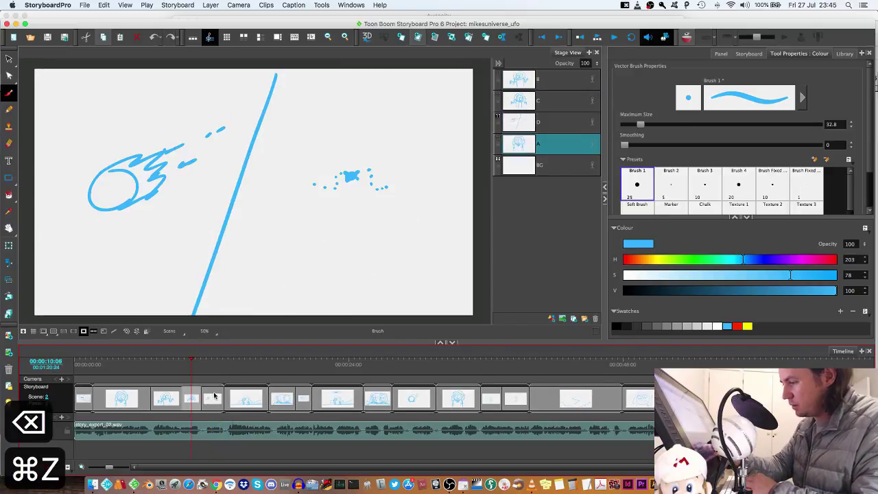
{"action": "key", "text": "BackSpace"}
{"action": "key", "text": "super+z"}
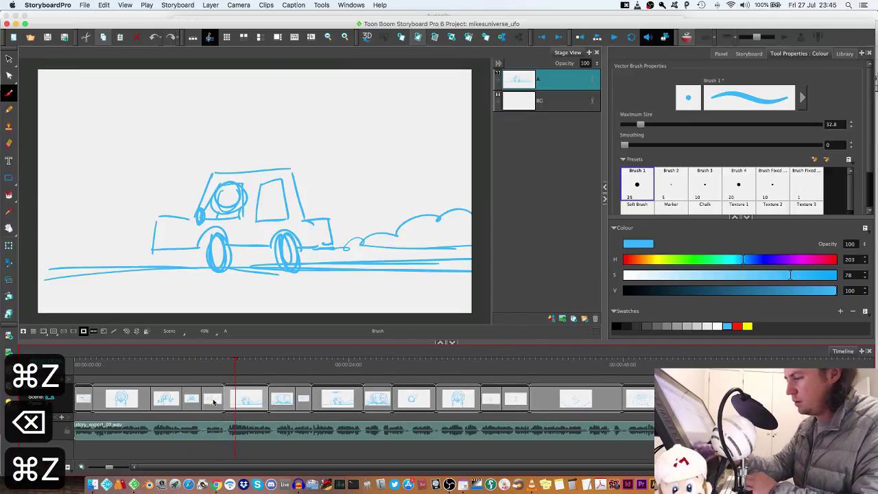
Lock scene 2's duration and delete its fourth panel, the split meteor drawing.
{"action": "left_click", "coordinate": [192, 399]}
{"action": "left_click", "coordinate": [177, 5]}
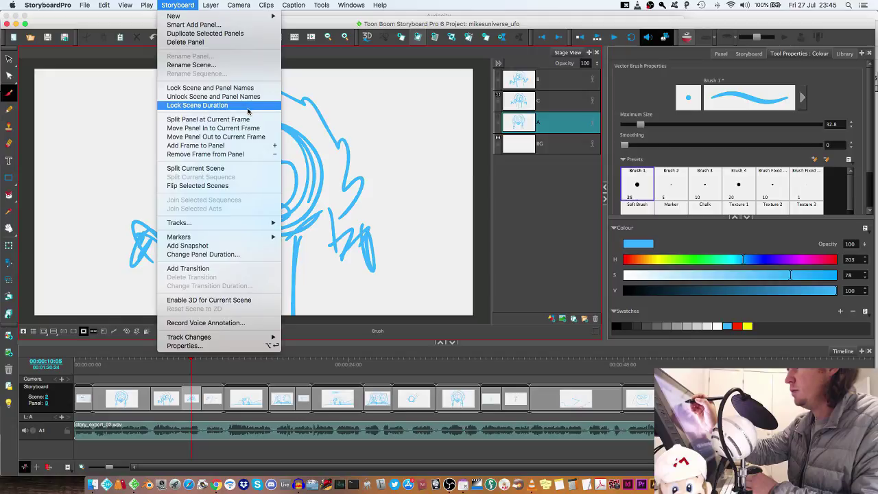
{"action": "left_click", "coordinate": [249, 106]}
{"action": "left_click", "coordinate": [220, 390]}
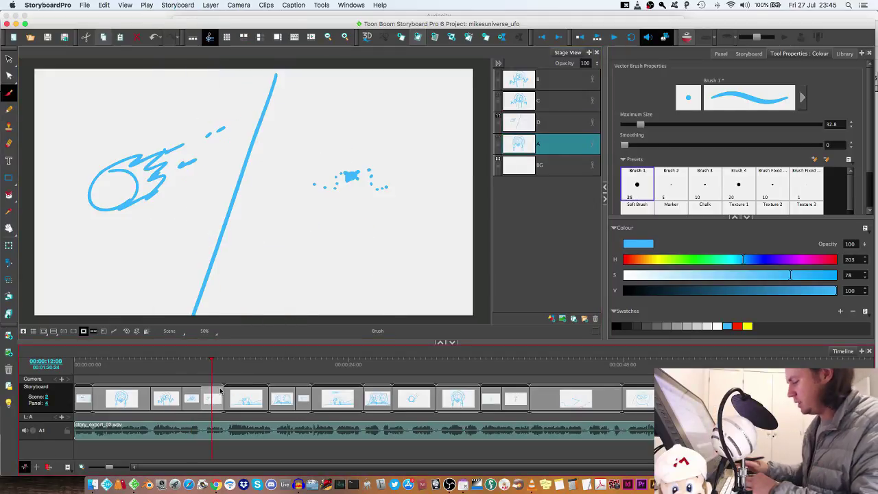
{"action": "key", "text": "BackSpace"}
Play scene 2's third panel and add a new drawing layer directly above its layer C.
{"action": "left_click", "coordinate": [187, 360]}
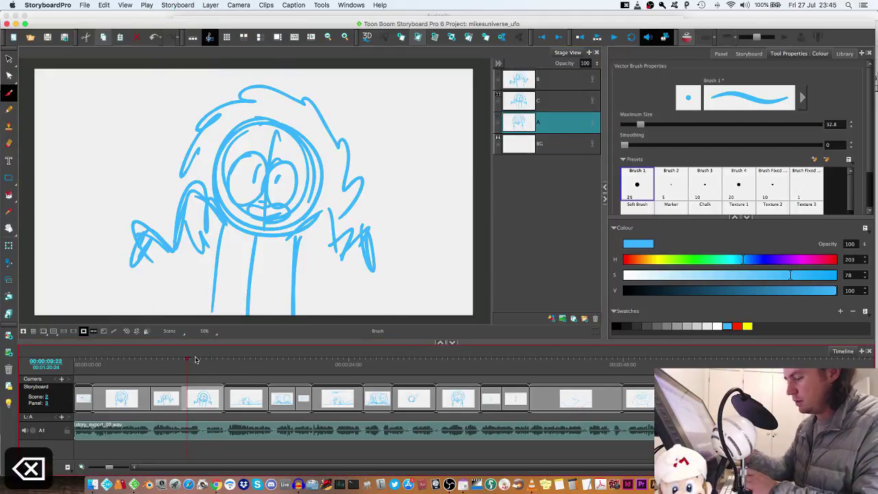
{"action": "key", "text": "q"}
{"action": "key", "text": "q"}
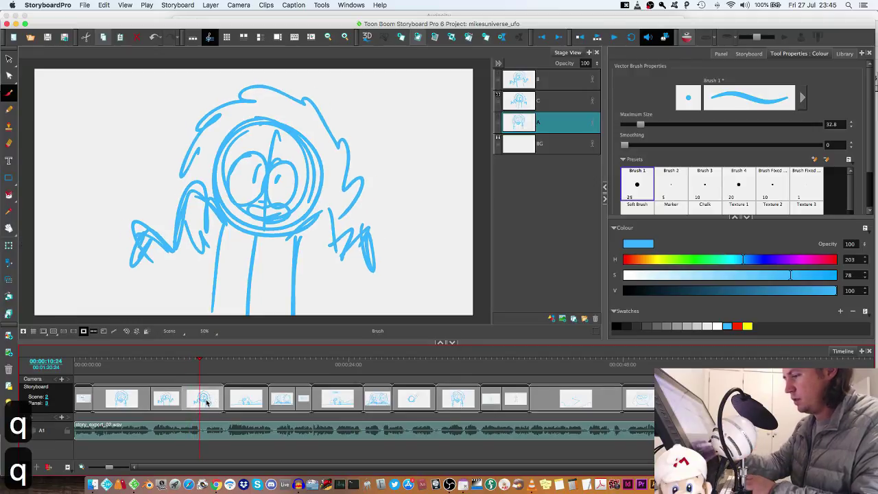
{"action": "left_click", "coordinate": [547, 132]}
{"action": "left_click", "coordinate": [532, 101]}
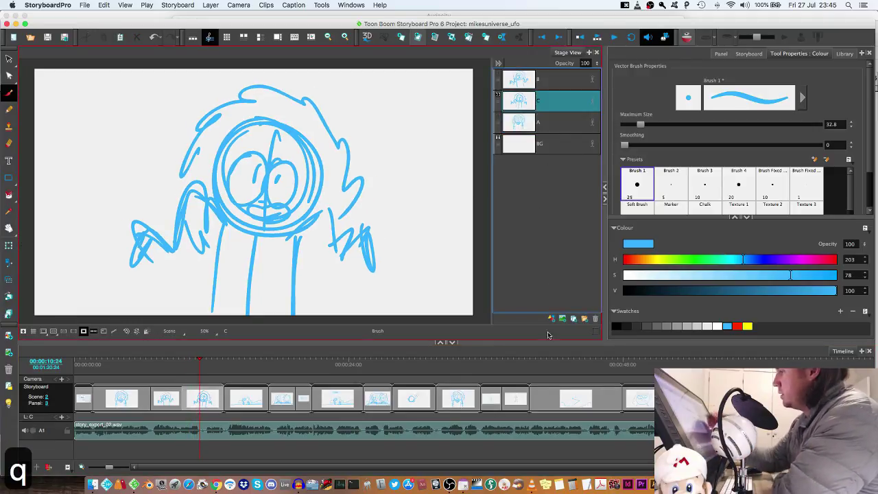
{"action": "left_click", "coordinate": [551, 319]}
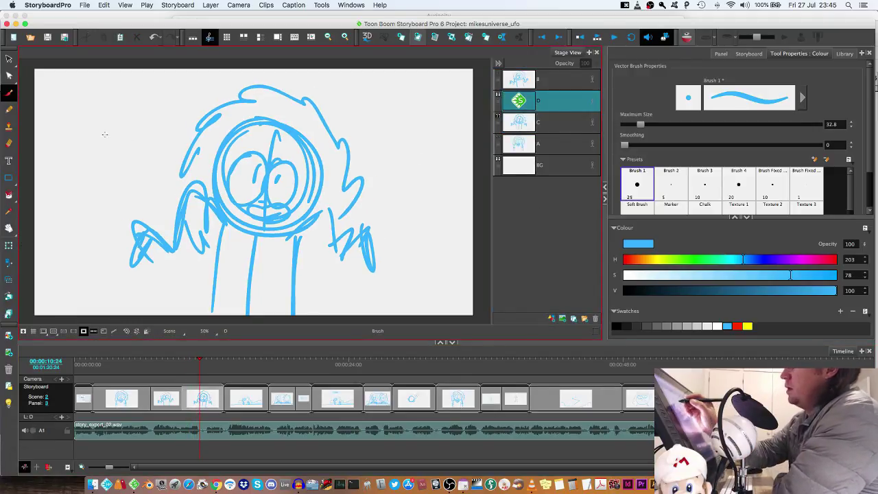
Sketch a flaming meteor with trailing dashes in the upper-left sky beside the character in scene 2's third panel, on layer D.
{"action": "mouse_move", "coordinate": [114, 134]}
{"action": "left_mouse_down"}
{"action": "mouse_move", "coordinate": [89, 141]}
{"action": "mouse_move", "coordinate": [132, 140]}
{"action": "mouse_move", "coordinate": [112, 160]}
{"action": "left_mouse_up"}
{"action": "left_click_drag", "start_coordinate": [136, 116], "coordinate": [145, 109]}
{"action": "left_click_drag", "start_coordinate": [162, 81], "coordinate": [168, 75]}
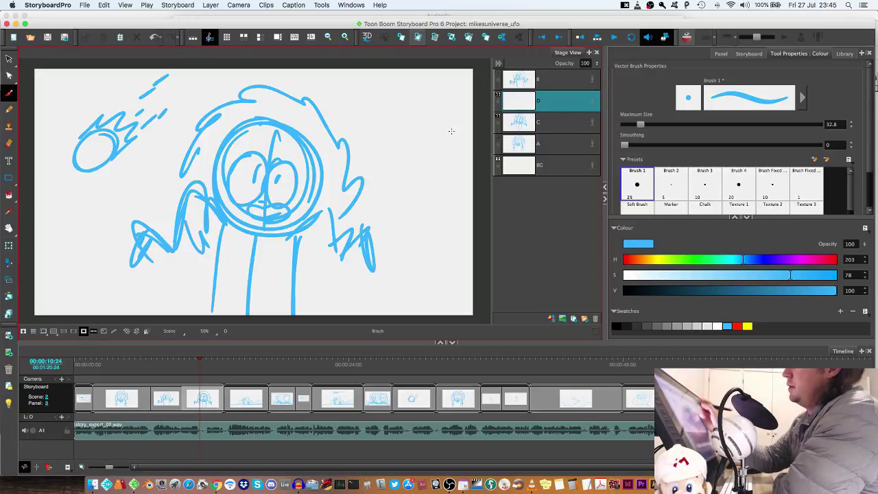
Add a small scribbled burst surrounded by dots in the upper-right sky of the same panel, on layer D.
{"action": "left_click_drag", "start_coordinate": [420, 127], "coordinate": [415, 121]}
{"action": "left_click", "coordinate": [413, 127]}
{"action": "left_click", "coordinate": [413, 135]}
{"action": "left_click", "coordinate": [413, 140]}
{"action": "left_click", "coordinate": [418, 141]}
{"action": "left_click", "coordinate": [426, 142]}
{"action": "left_click", "coordinate": [433, 122]}
{"action": "left_click", "coordinate": [430, 111]}
{"action": "left_click", "coordinate": [421, 105]}
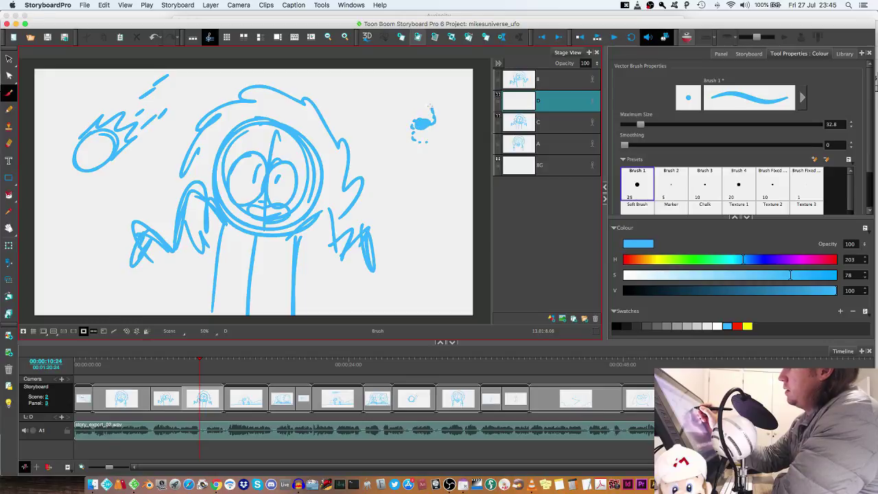
{"action": "left_click", "coordinate": [403, 125]}
Play the animatic from scene 2's third panel to scene 6, and replay scene 6's meteor shot against the voice track.
{"action": "key", "text": "q"}
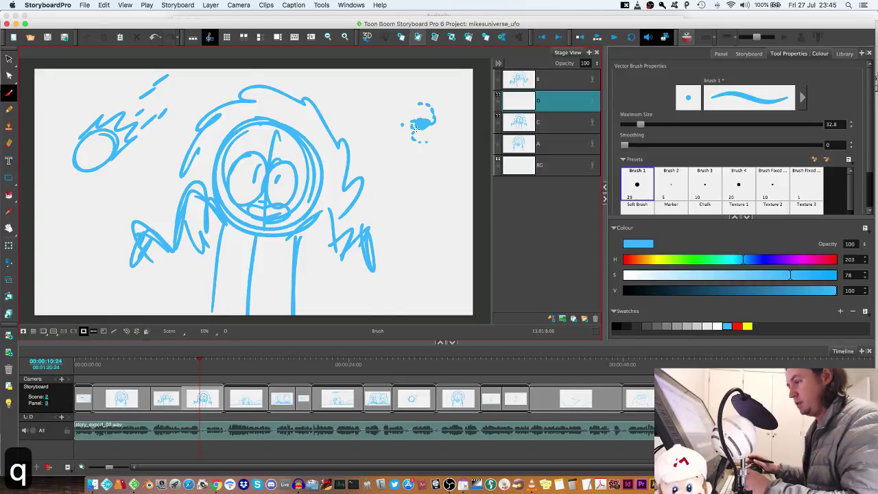
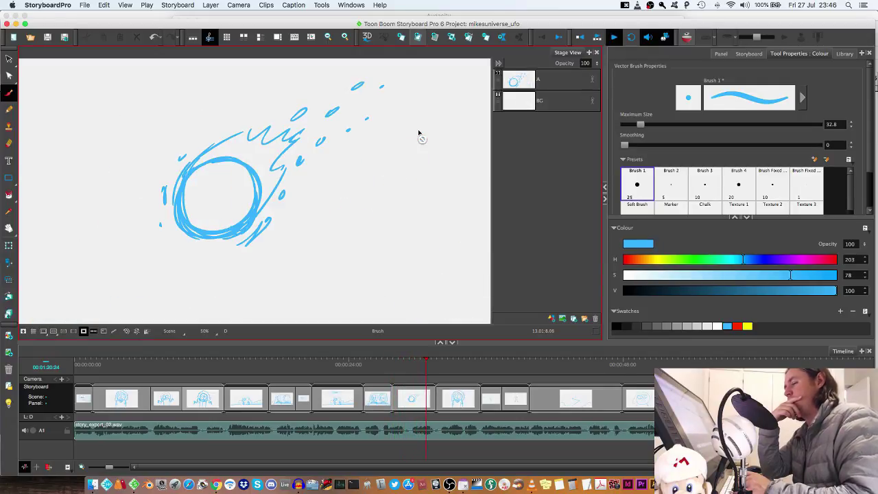
{"action": "key", "text": "q"}
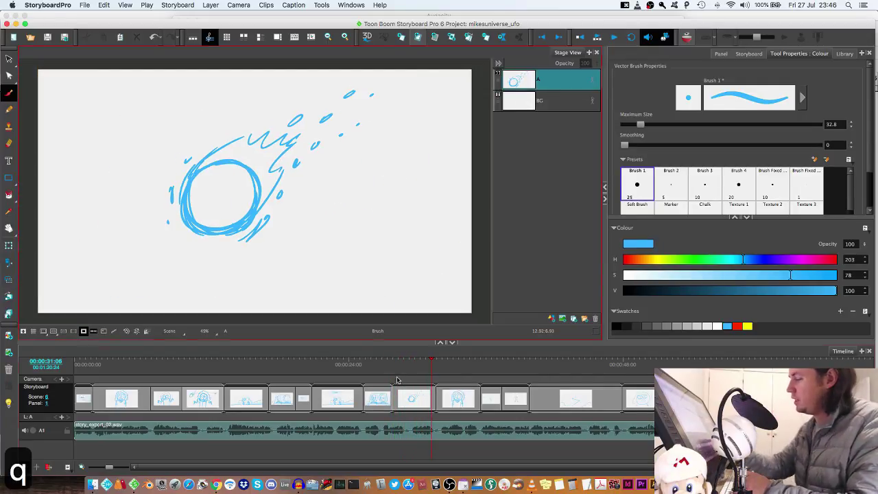
{"action": "left_click", "coordinate": [397, 380]}
{"action": "key", "text": "q"}
{"action": "key", "text": "q"}
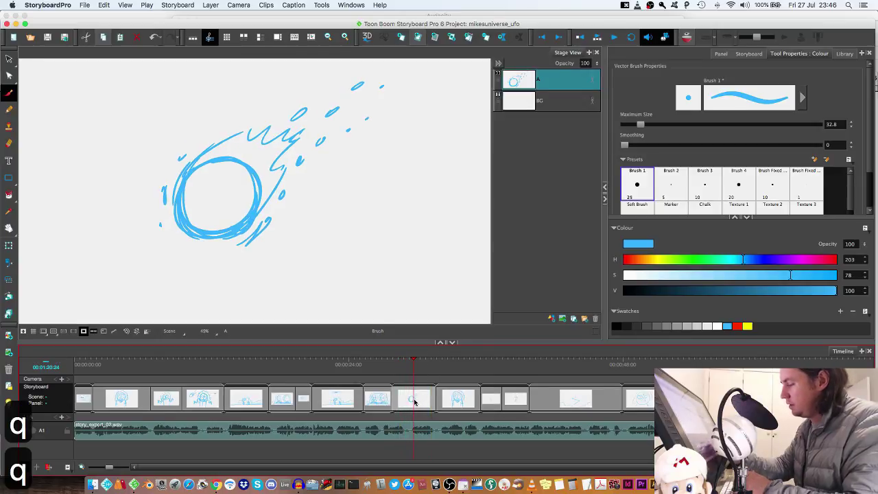
Split scene 6's meteor panel at 00:00:29:18 and give its second panel a new drawing layer with the light table on.
{"action": "right_click", "coordinate": [413, 401]}
{"action": "left_click", "coordinate": [452, 305]}
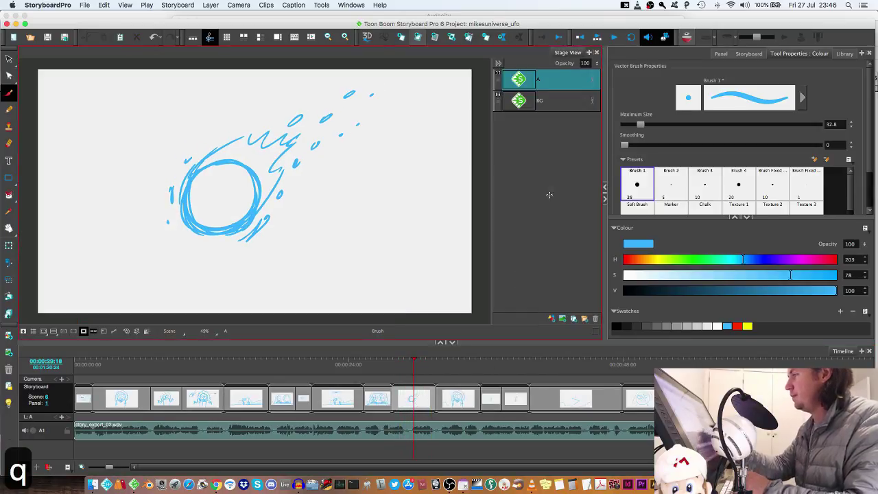
{"action": "left_click", "coordinate": [551, 319]}
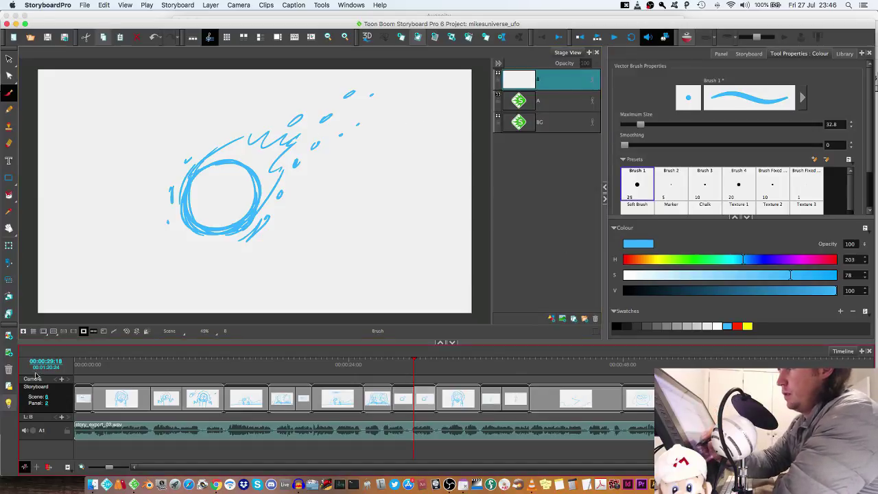
{"action": "left_click", "coordinate": [9, 403]}
Sketch a smaller meteor with a jagged flame and trailing dots over the faded original, and hide layer A.
{"action": "left_click_drag", "start_coordinate": [205, 219], "coordinate": [235, 208]}
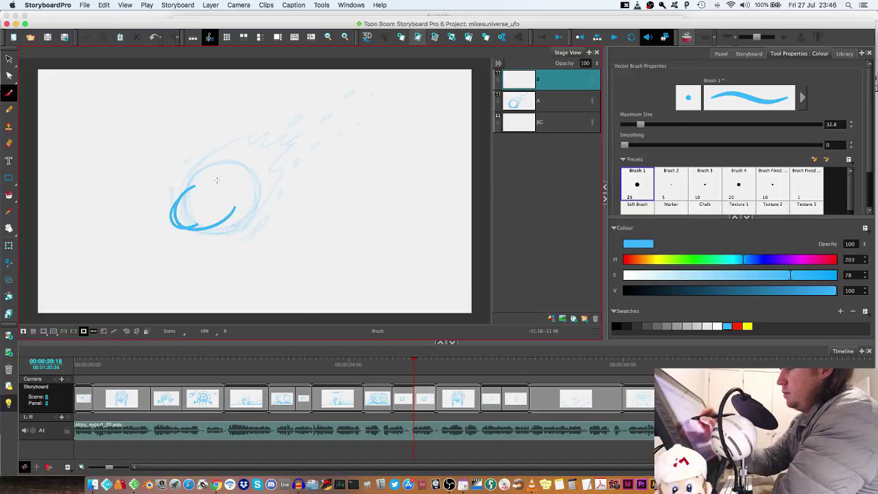
{"action": "left_click_drag", "start_coordinate": [209, 182], "coordinate": [228, 200]}
{"action": "mouse_move", "coordinate": [192, 188]}
{"action": "left_mouse_down"}
{"action": "mouse_move", "coordinate": [193, 227]}
{"action": "mouse_move", "coordinate": [225, 209]}
{"action": "left_mouse_up"}
{"action": "mouse_move", "coordinate": [205, 181]}
{"action": "left_mouse_down"}
{"action": "mouse_move", "coordinate": [246, 191]}
{"action": "mouse_move", "coordinate": [277, 163]}
{"action": "left_mouse_up"}
{"action": "left_click", "coordinate": [286, 150]}
{"action": "left_click", "coordinate": [304, 125]}
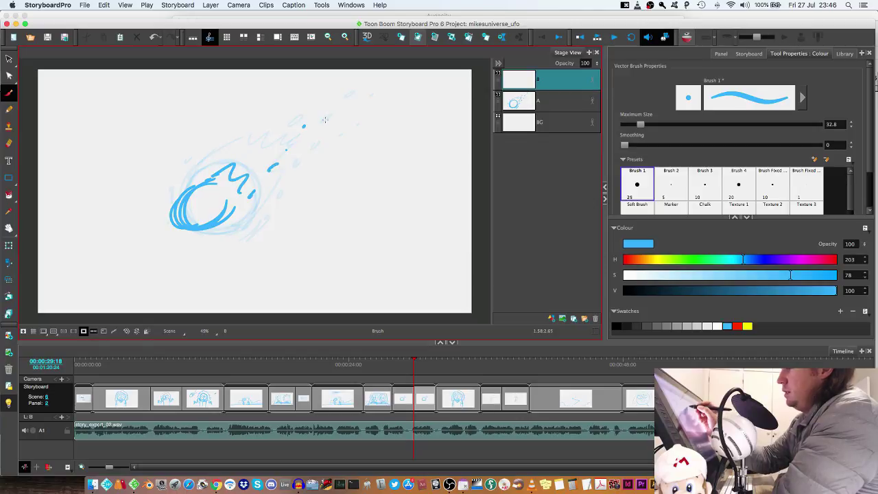
{"action": "left_click", "coordinate": [499, 95]}
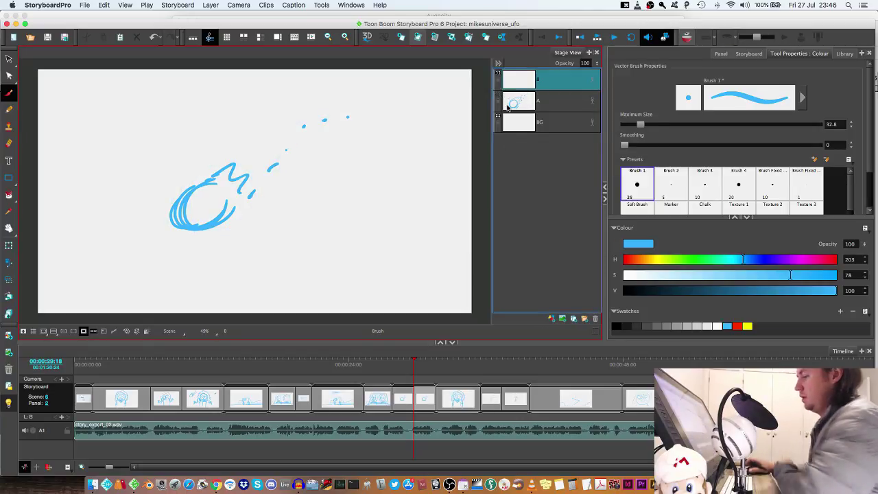
Split scene 6's second panel at 00:00:30:17 and add a new drawing layer to the resulting third panel.
{"action": "left_click", "coordinate": [474, 372]}
{"action": "right_click", "coordinate": [425, 391]}
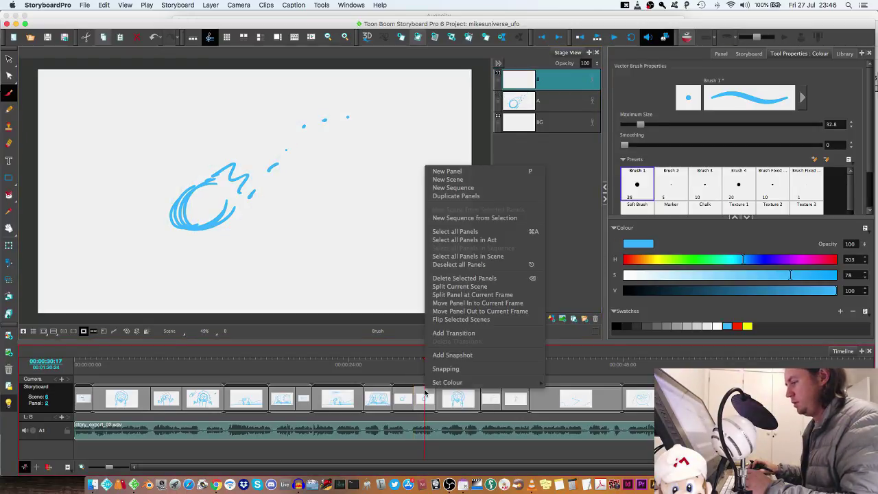
{"action": "left_click", "coordinate": [446, 295]}
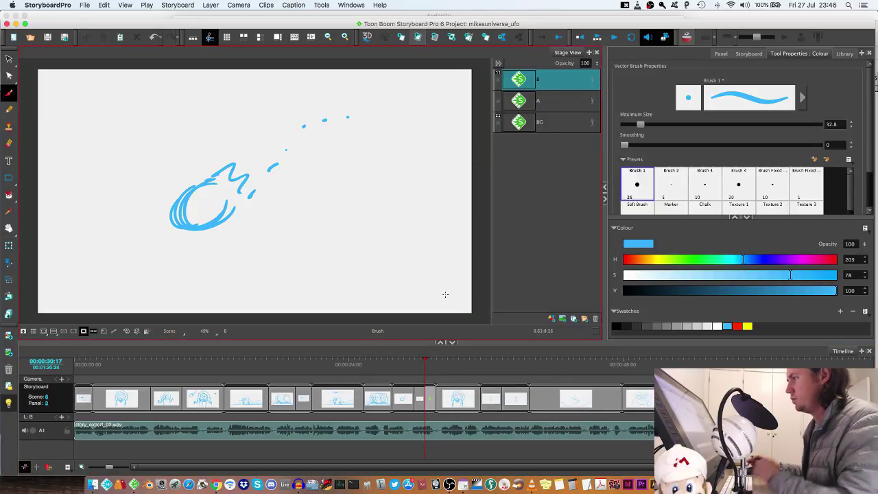
{"action": "left_click", "coordinate": [551, 318]}
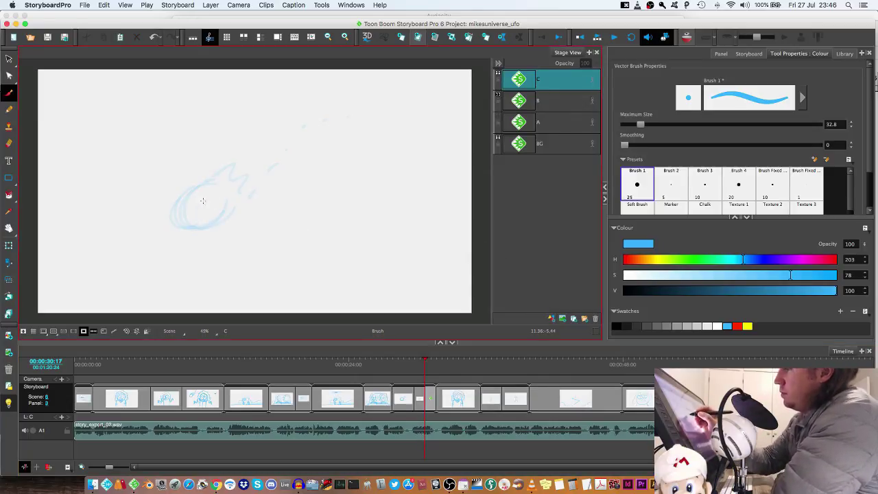
Sketch a tiny meteor with a few trailing dots inside the faded drawing on layer C of scene 6's third panel.
{"action": "left_click_drag", "start_coordinate": [203, 201], "coordinate": [203, 206]}
{"action": "left_click", "coordinate": [226, 170]}
{"action": "left_click", "coordinate": [251, 156]}
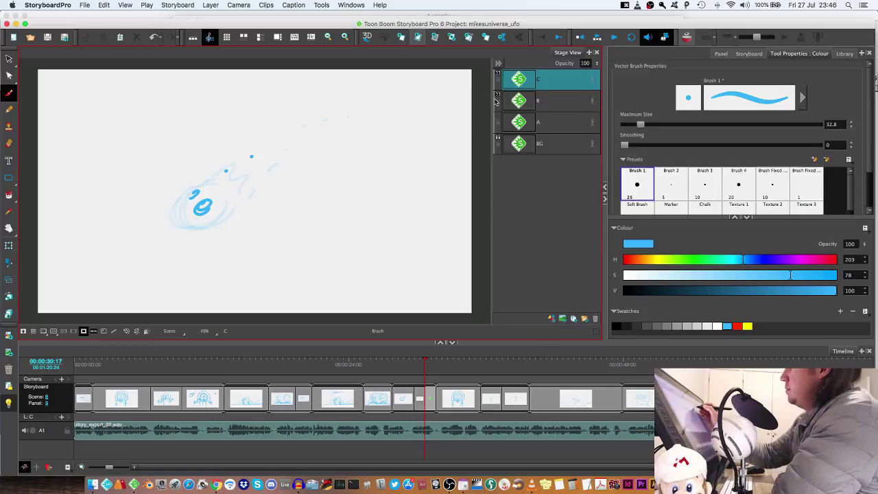
{"action": "left_click", "coordinate": [499, 79]}
Play the revised meteor shots from scene 6's first panel into scene 7, and replay part of scene 7.
{"action": "left_click", "coordinate": [407, 371]}
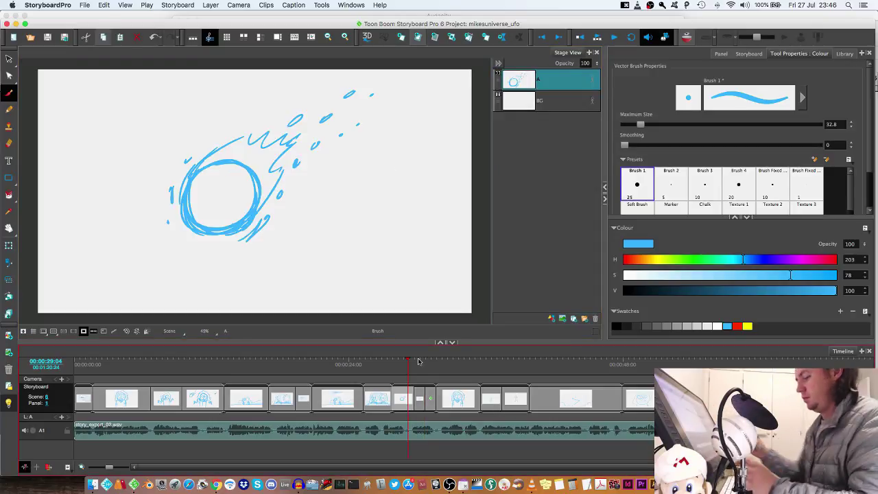
{"action": "key", "text": "q"}
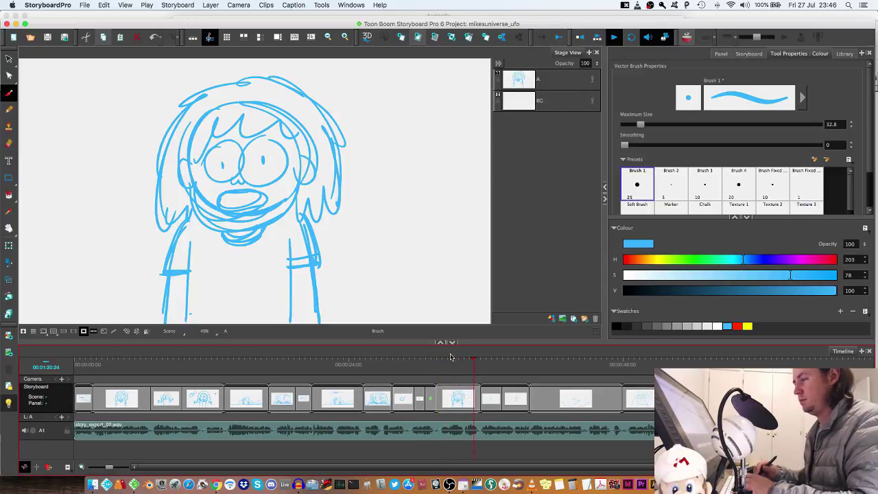
{"action": "key", "text": "q"}
{"action": "key", "text": "q"}
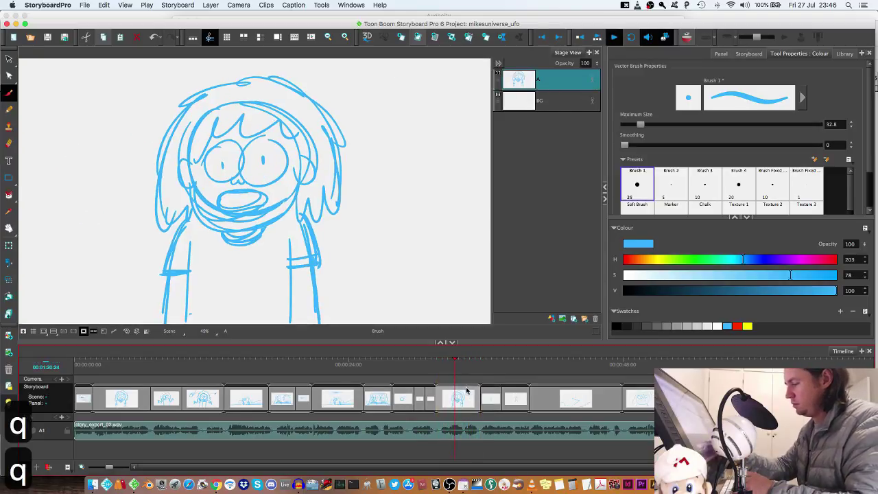
Split scene 7's character panel at 00:00:33:22 and add a new drawing layer to its second panel.
{"action": "right_click", "coordinate": [463, 398]}
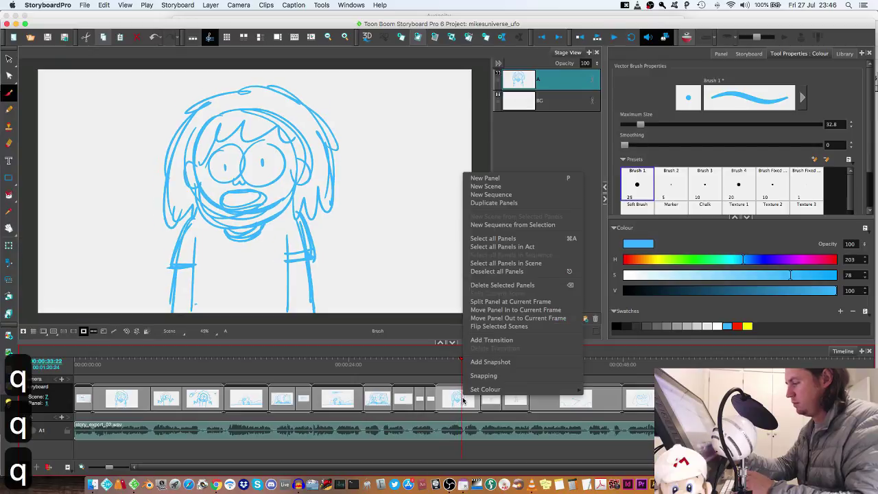
{"action": "left_click", "coordinate": [501, 302]}
{"action": "left_click", "coordinate": [554, 318]}
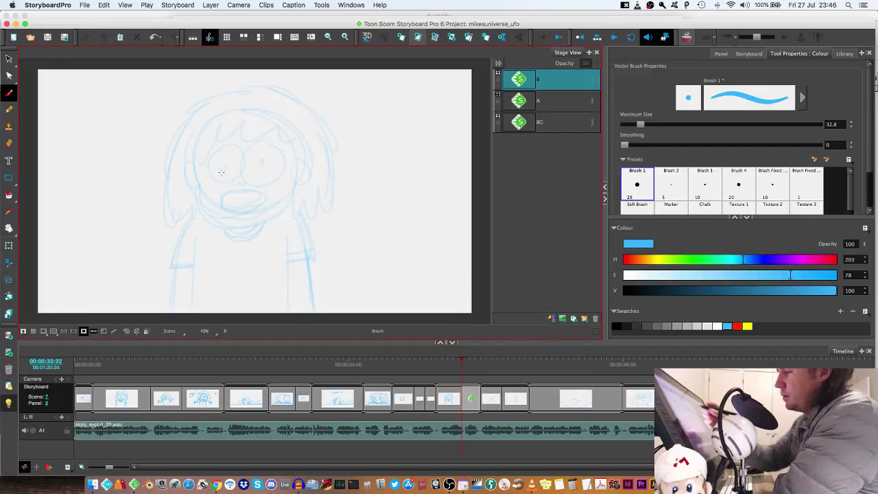
Sketch the character's head outline, raised arm and hand with fingers, and body sides over the faded drawing on layer B.
{"action": "mouse_move", "coordinate": [220, 119]}
{"action": "left_mouse_down"}
{"action": "mouse_move", "coordinate": [189, 182]}
{"action": "mouse_move", "coordinate": [227, 119]}
{"action": "left_mouse_up"}
{"action": "mouse_move", "coordinate": [156, 195]}
{"action": "left_mouse_down"}
{"action": "mouse_move", "coordinate": [175, 203]}
{"action": "mouse_move", "coordinate": [160, 216]}
{"action": "mouse_move", "coordinate": [158, 198]}
{"action": "mouse_move", "coordinate": [133, 193]}
{"action": "mouse_move", "coordinate": [145, 229]}
{"action": "mouse_move", "coordinate": [224, 225]}
{"action": "mouse_move", "coordinate": [181, 288]}
{"action": "left_mouse_up"}
{"action": "left_click_drag", "start_coordinate": [202, 214], "coordinate": [186, 287]}
{"action": "left_click_drag", "start_coordinate": [298, 210], "coordinate": [292, 308]}
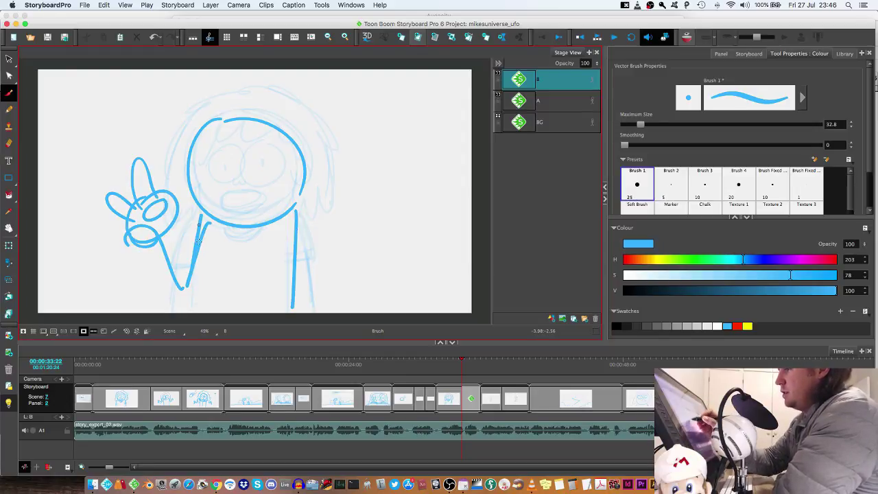
{"action": "left_click_drag", "start_coordinate": [202, 231], "coordinate": [192, 311]}
{"action": "left_click_drag", "start_coordinate": [301, 204], "coordinate": [301, 309]}
Draw the face's vertical centre line, eyes, open mouth, rounded hair outline and ears on the new character pose.
{"action": "left_click_drag", "start_coordinate": [244, 122], "coordinate": [242, 202]}
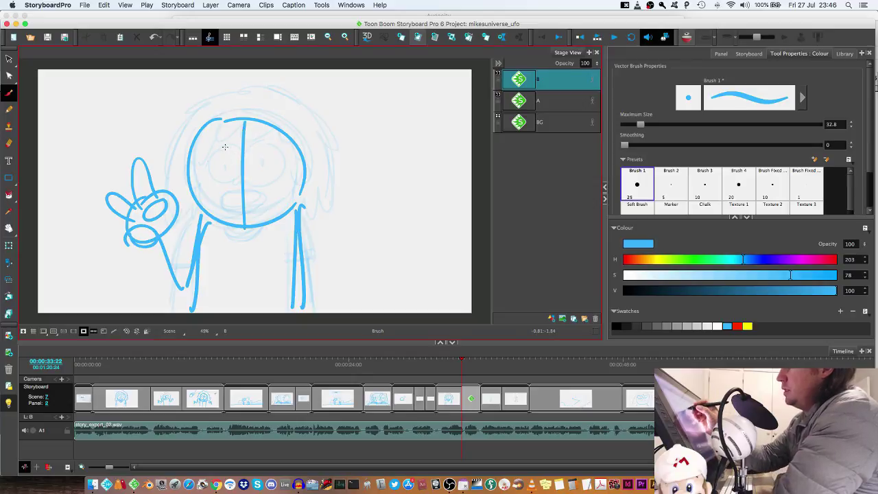
{"action": "mouse_move", "coordinate": [225, 147]}
{"action": "left_mouse_down"}
{"action": "mouse_move", "coordinate": [259, 144]}
{"action": "mouse_move", "coordinate": [227, 170]}
{"action": "mouse_move", "coordinate": [242, 206]}
{"action": "left_mouse_up"}
{"action": "left_click_drag", "start_coordinate": [245, 186], "coordinate": [265, 195]}
{"action": "mouse_move", "coordinate": [173, 220]}
{"action": "left_mouse_down"}
{"action": "mouse_move", "coordinate": [197, 107]}
{"action": "mouse_move", "coordinate": [216, 126]}
{"action": "mouse_move", "coordinate": [305, 105]}
{"action": "mouse_move", "coordinate": [322, 139]}
{"action": "mouse_move", "coordinate": [303, 247]}
{"action": "left_mouse_up"}
{"action": "left_click_drag", "start_coordinate": [187, 160], "coordinate": [186, 190]}
{"action": "left_click_drag", "start_coordinate": [307, 168], "coordinate": [316, 172]}
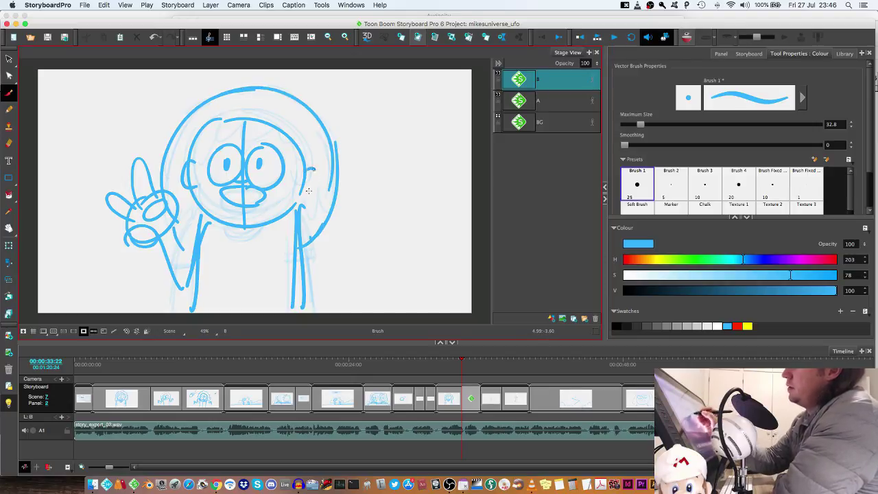
Sketch a second raised forearm and hand over the first one, and hide the original drawing on layer A.
{"action": "left_click_drag", "start_coordinate": [199, 223], "coordinate": [149, 259]}
{"action": "mouse_move", "coordinate": [127, 199]}
{"action": "left_mouse_down"}
{"action": "mouse_move", "coordinate": [167, 177]}
{"action": "mouse_move", "coordinate": [164, 184]}
{"action": "left_mouse_up"}
{"action": "mouse_move", "coordinate": [153, 135]}
{"action": "left_mouse_down"}
{"action": "mouse_move", "coordinate": [132, 157]}
{"action": "mouse_move", "coordinate": [131, 188]}
{"action": "left_mouse_up"}
{"action": "left_click_drag", "start_coordinate": [127, 181], "coordinate": [132, 219]}
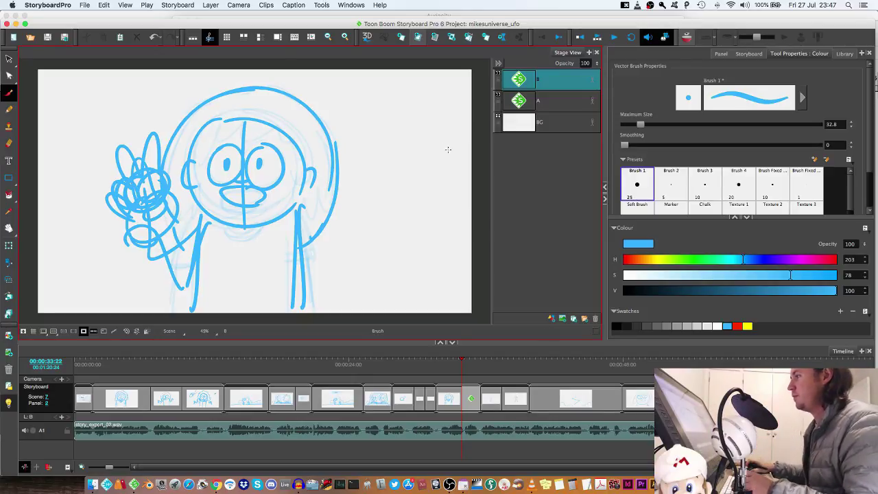
{"action": "left_click", "coordinate": [498, 95]}
Play from scene 7's new pose through scene 8, and recheck the start of scene 8's first panel.
{"action": "key", "text": "q"}
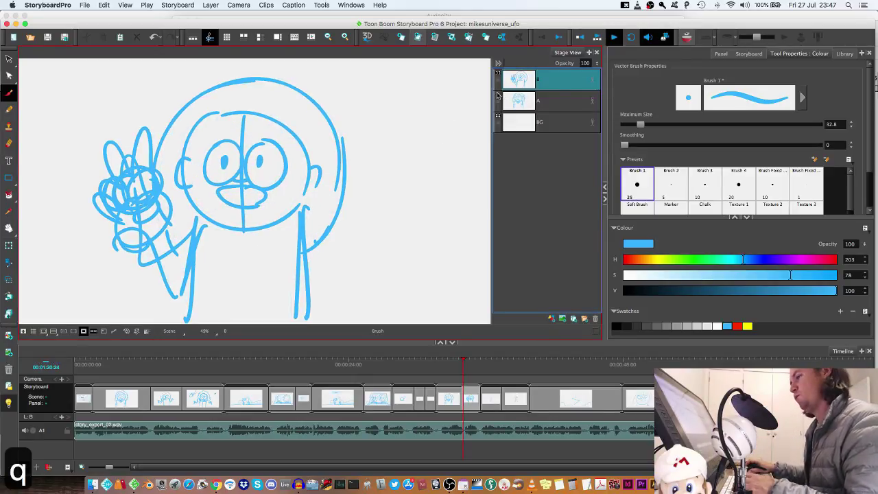
{"action": "key", "text": "q"}
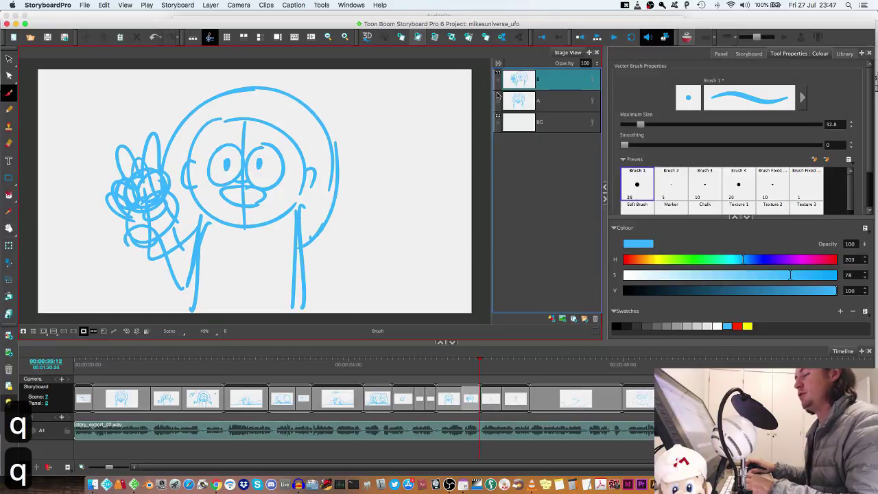
{"action": "key", "text": "q"}
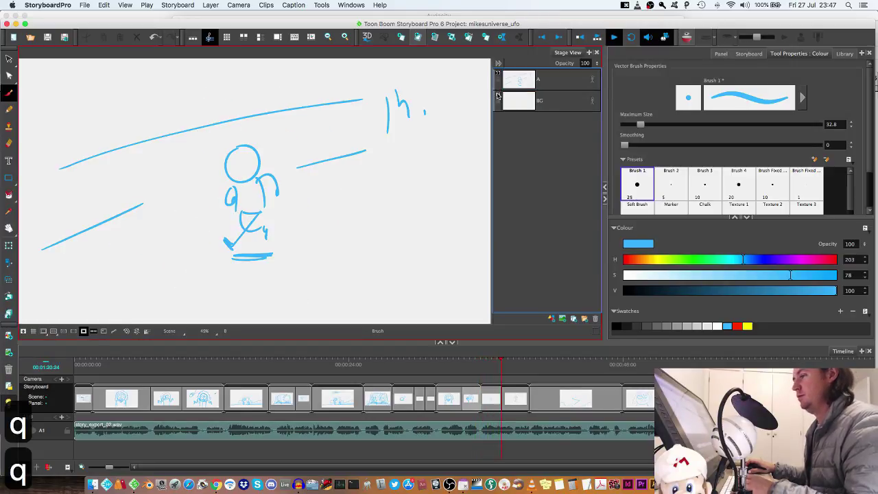
{"action": "key", "text": "q"}
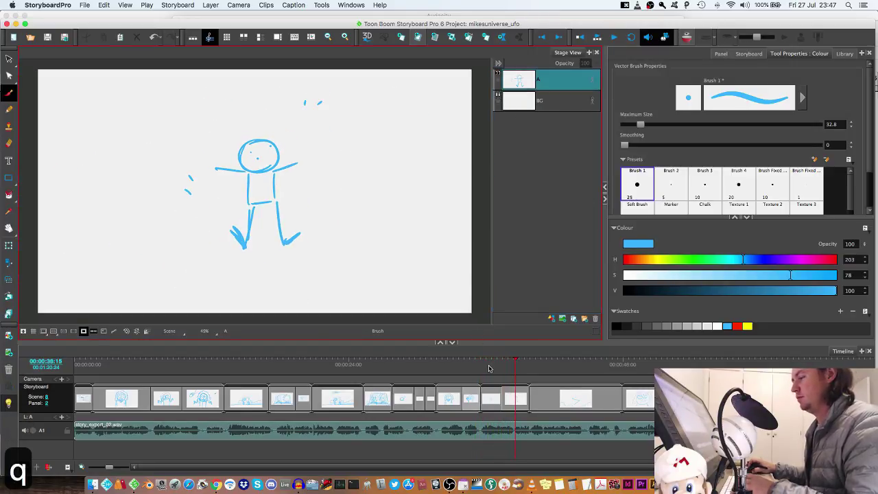
{"action": "key", "text": "q"}
{"action": "key", "text": "q"}
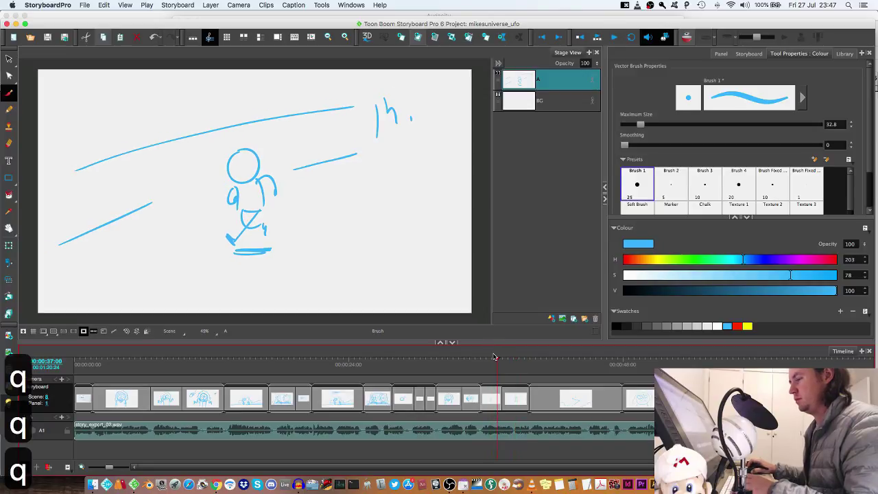
{"action": "left_click", "coordinate": [494, 365]}
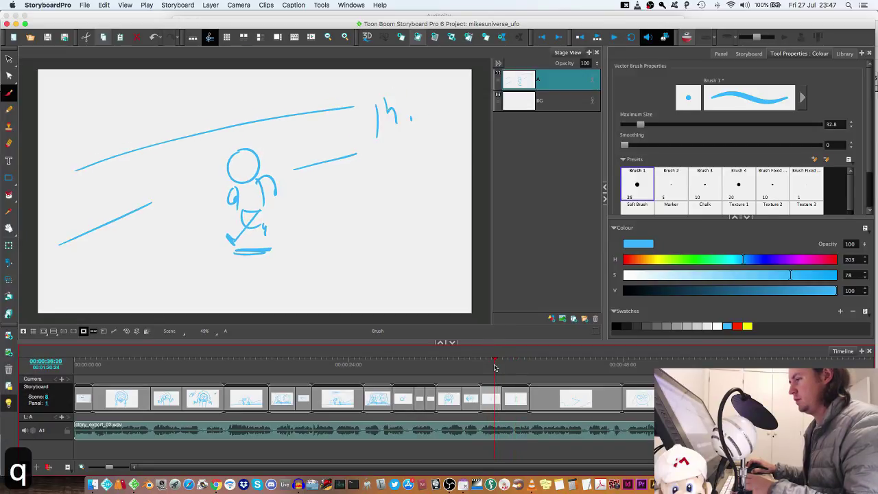
Enlarge the stick figure drawing in scene 8's second panel with Layer Transform so it nearly fills the frame's height.
{"action": "left_click", "coordinate": [517, 374]}
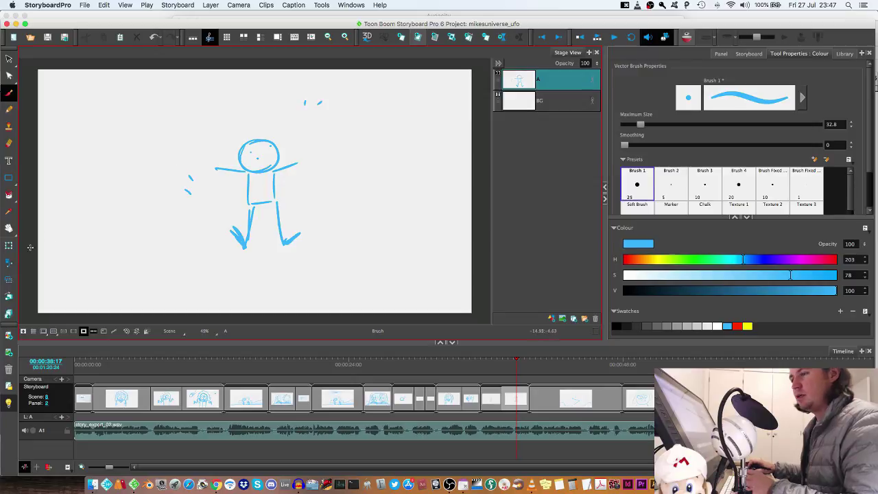
{"action": "key", "text": "alt+4"}
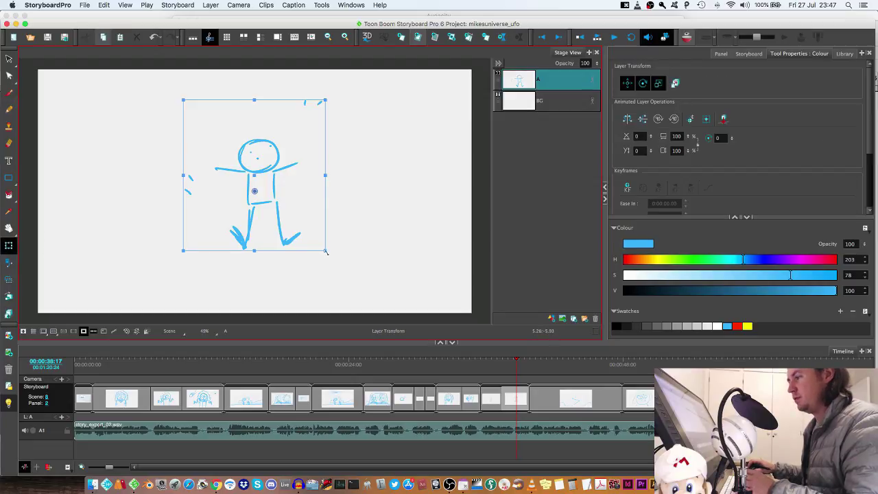
{"action": "left_click_drag", "start_coordinate": [326, 252], "coordinate": [376, 293]}
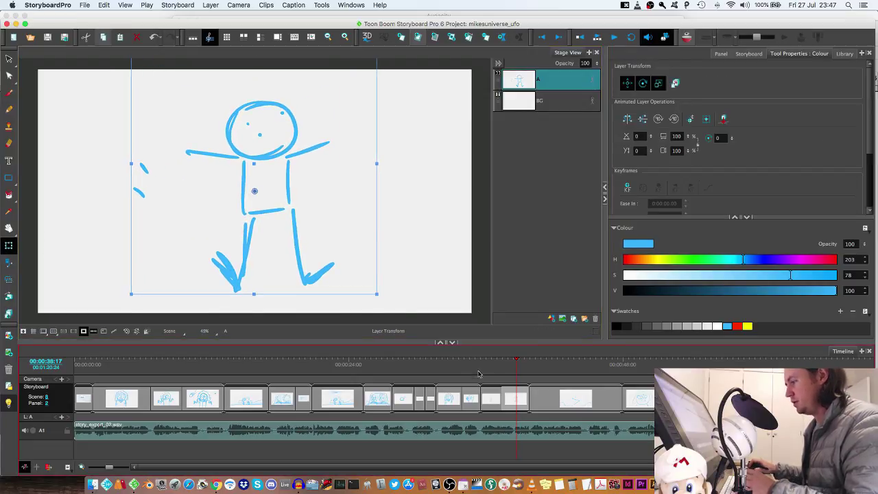
Move the start of scene 8's first panel to the current frame, 00:00:36:14.
{"action": "left_click", "coordinate": [488, 398]}
{"action": "right_click", "coordinate": [493, 399]}
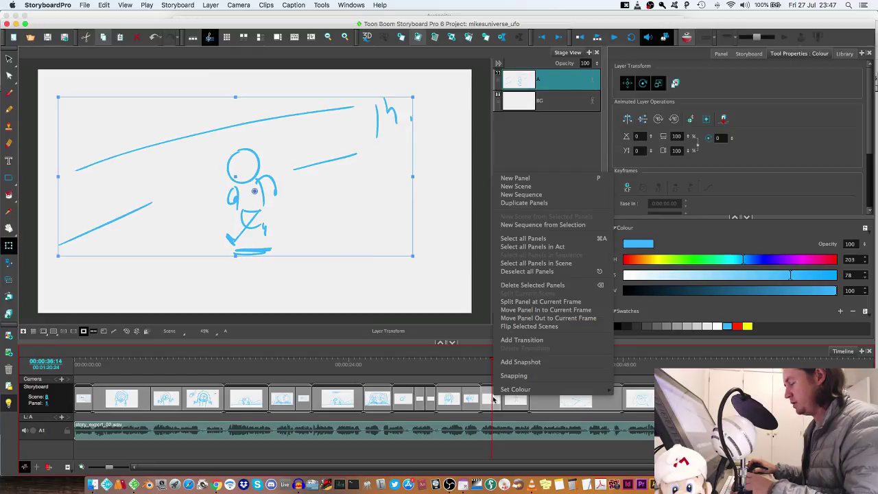
{"action": "left_click", "coordinate": [525, 309]}
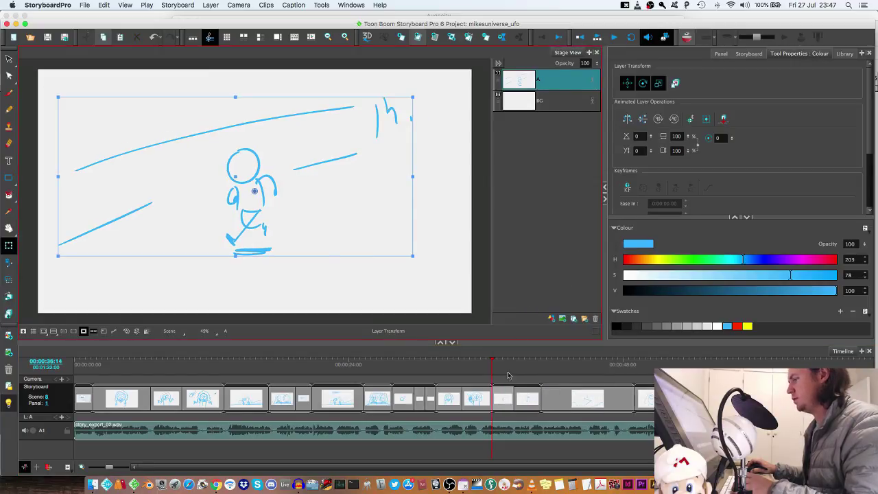
Undo the last move of the panel's start and split scene 8's first panel at 00:00:36:14.
{"action": "key", "text": "cmd+z"}
{"action": "right_click", "coordinate": [496, 400]}
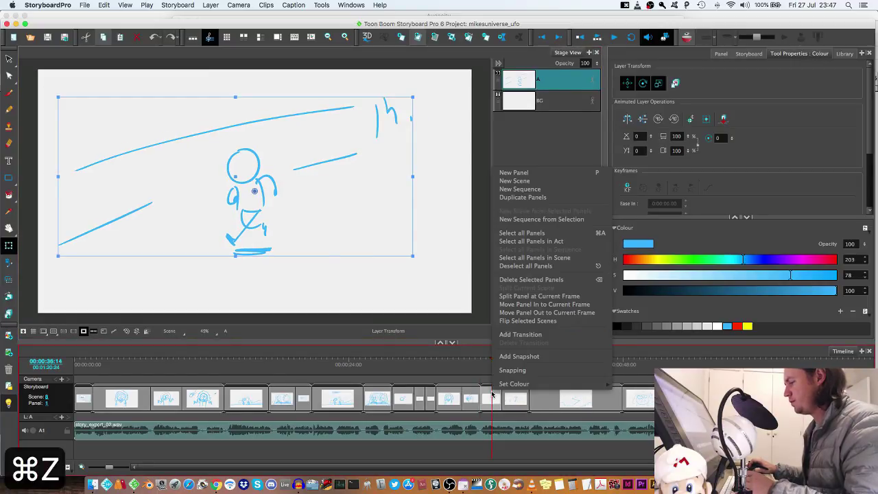
{"action": "left_click", "coordinate": [515, 301]}
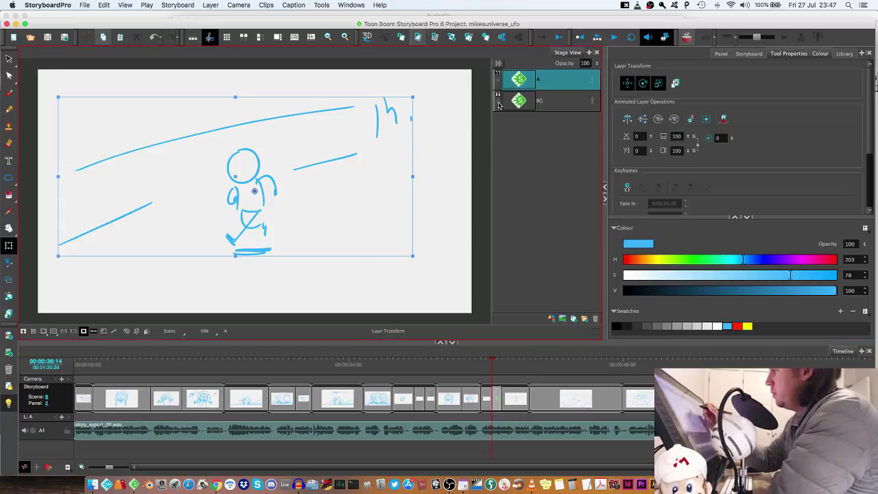
Add a new drawing layer above layer A in scene 8's second panel and make it the active layer.
{"action": "left_click", "coordinate": [552, 318]}
{"action": "left_click", "coordinate": [195, 250]}
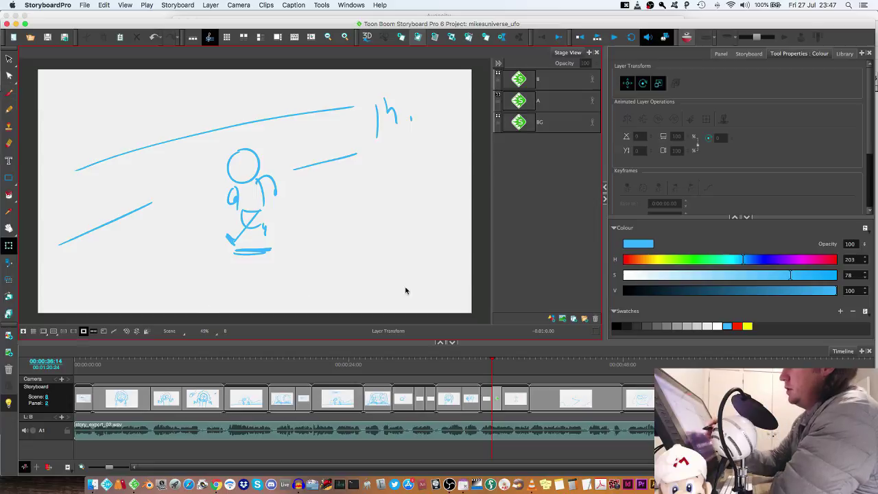
{"action": "left_click", "coordinate": [486, 371]}
{"action": "left_click", "coordinate": [491, 368]}
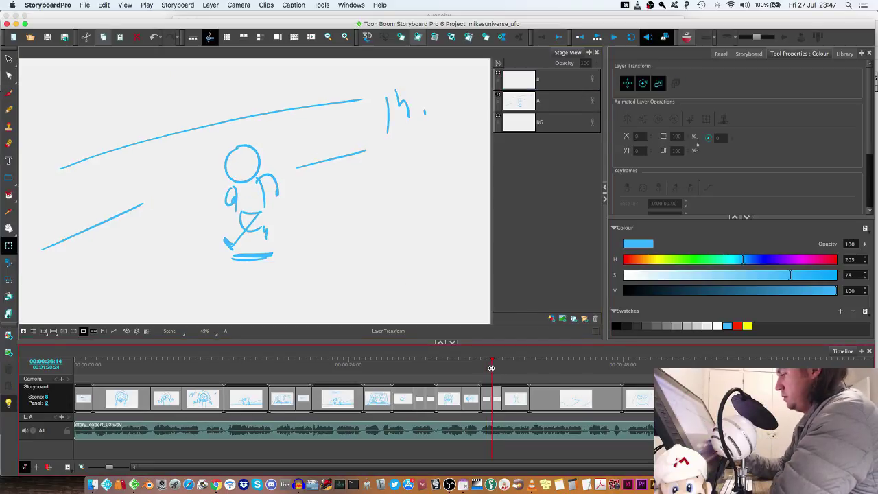
{"action": "left_click", "coordinate": [510, 84]}
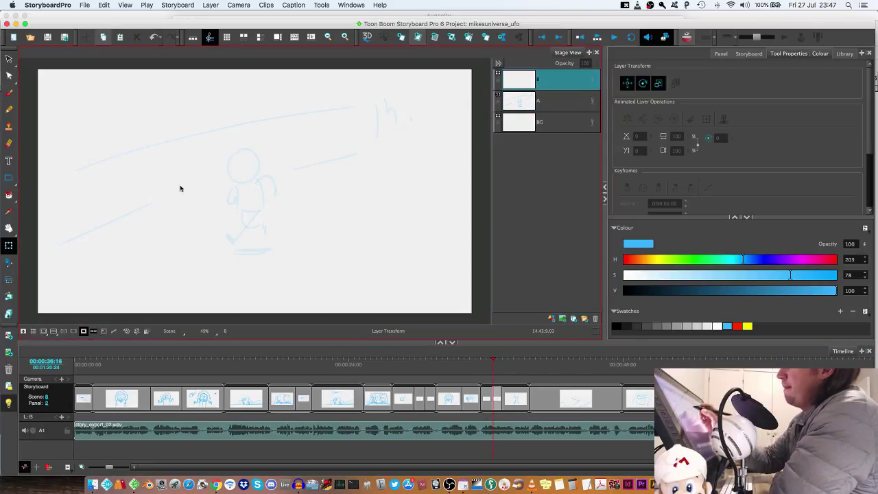
Sketch a fallen figure with the Brush, its round head low and its body and raised feet stretching back up to the right.
{"action": "left_click", "coordinate": [9, 92]}
{"action": "mouse_move", "coordinate": [215, 238]}
{"action": "left_mouse_down"}
{"action": "mouse_move", "coordinate": [217, 261]}
{"action": "mouse_move", "coordinate": [206, 233]}
{"action": "mouse_move", "coordinate": [197, 248]}
{"action": "mouse_move", "coordinate": [218, 265]}
{"action": "left_mouse_up"}
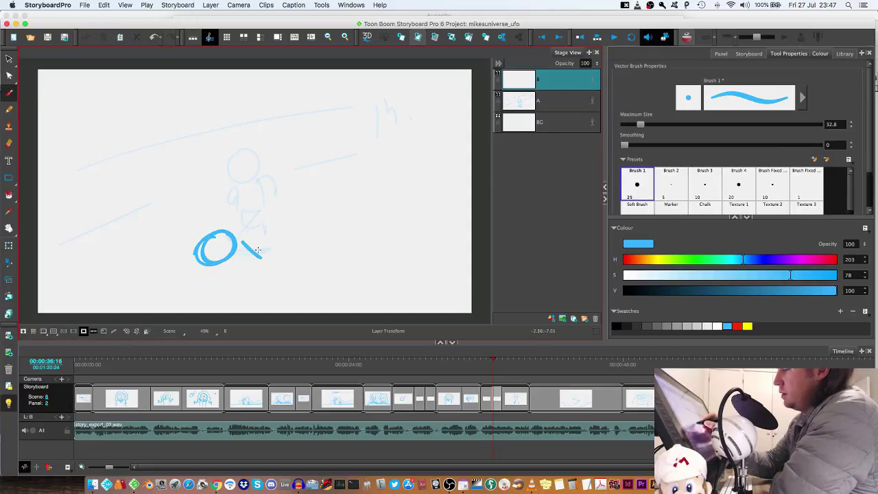
{"action": "left_click_drag", "start_coordinate": [227, 227], "coordinate": [261, 210]}
{"action": "left_click_drag", "start_coordinate": [238, 245], "coordinate": [285, 218]}
{"action": "mouse_move", "coordinate": [279, 224]}
{"action": "left_mouse_down"}
{"action": "mouse_move", "coordinate": [314, 203]}
{"action": "mouse_move", "coordinate": [292, 196]}
{"action": "left_mouse_up"}
{"action": "left_click_drag", "start_coordinate": [288, 180], "coordinate": [289, 197]}
{"action": "left_click_drag", "start_coordinate": [249, 246], "coordinate": [276, 256]}
Sketch the surroundings of the fallen figure: parallel diagonal ground lines, crossing strokes, a long arc above and a short vertical stroke beside it.
{"action": "left_click_drag", "start_coordinate": [181, 216], "coordinate": [67, 268]}
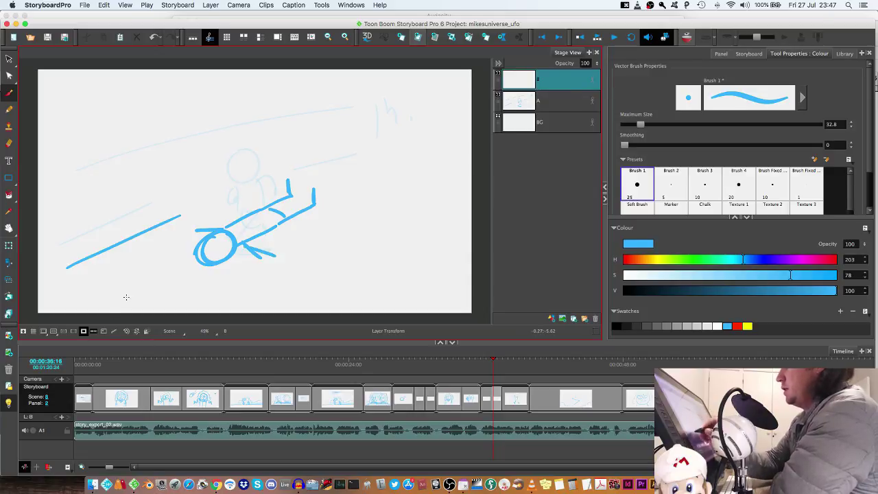
{"action": "left_click_drag", "start_coordinate": [265, 276], "coordinate": [380, 222]}
{"action": "left_click_drag", "start_coordinate": [313, 288], "coordinate": [440, 221]}
{"action": "left_click_drag", "start_coordinate": [336, 185], "coordinate": [437, 147]}
{"action": "left_click_drag", "start_coordinate": [350, 155], "coordinate": [436, 180]}
{"action": "left_click_drag", "start_coordinate": [327, 185], "coordinate": [426, 226]}
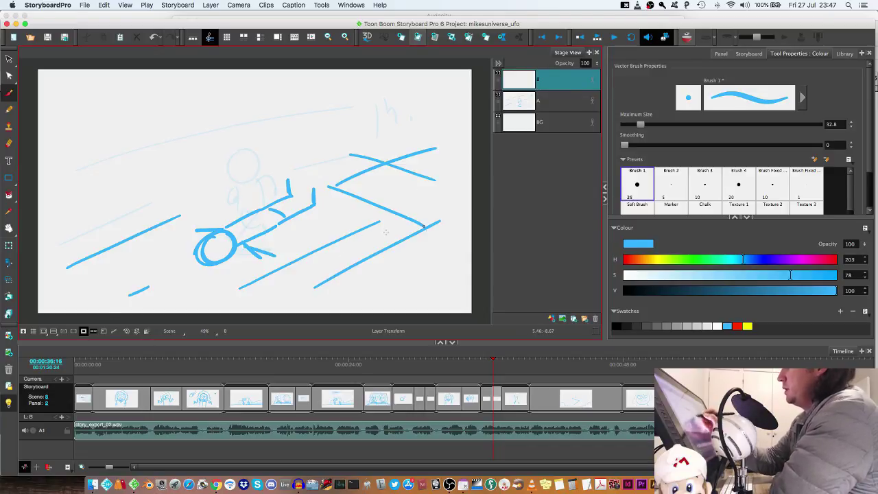
{"action": "left_click_drag", "start_coordinate": [313, 234], "coordinate": [371, 262]}
{"action": "left_click_drag", "start_coordinate": [144, 284], "coordinate": [189, 306]}
{"action": "left_click_drag", "start_coordinate": [99, 285], "coordinate": [126, 293]}
{"action": "left_click_drag", "start_coordinate": [330, 111], "coordinate": [357, 108]}
{"action": "left_click_drag", "start_coordinate": [381, 106], "coordinate": [381, 131]}
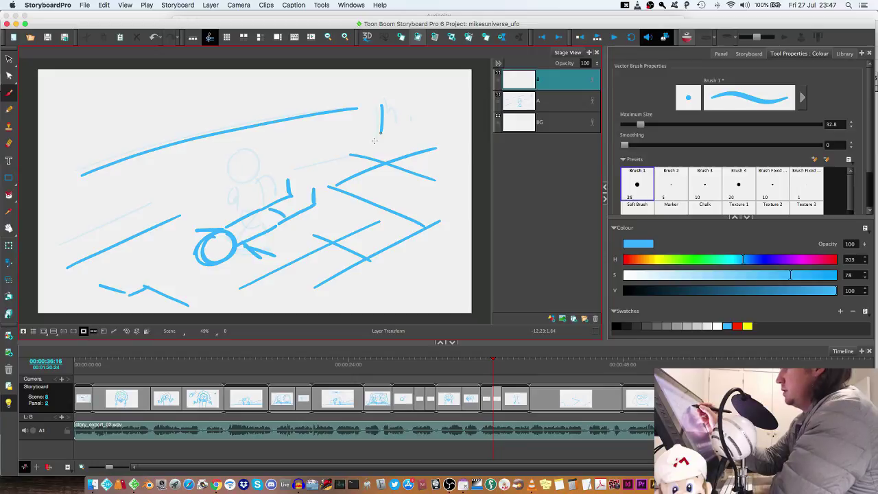
Add round hands to both arms of the fallen figure and hide the old drawing on layer A.
{"action": "left_click_drag", "start_coordinate": [195, 232], "coordinate": [177, 230]}
{"action": "left_click_drag", "start_coordinate": [273, 256], "coordinate": [278, 259]}
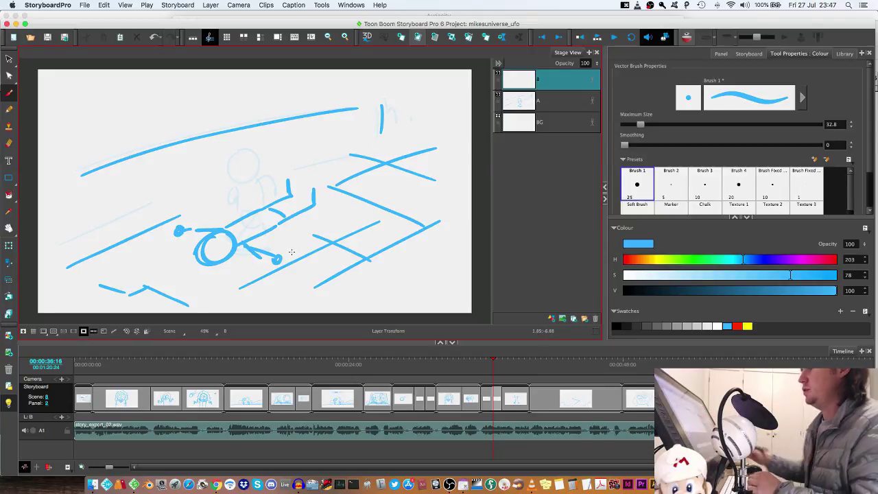
{"action": "left_click", "coordinate": [498, 95]}
Play through the rest of scene 8 and split scene 9's panel at 00:00:41:00.
{"action": "key", "text": "q"}
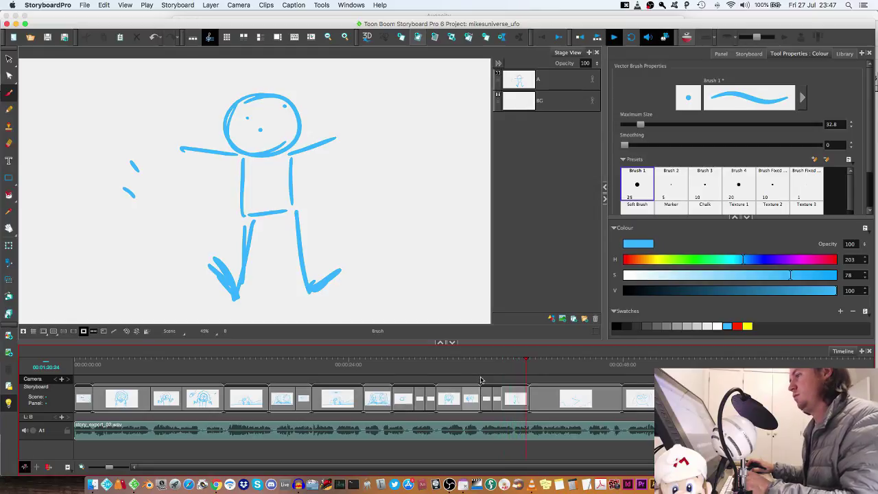
{"action": "key", "text": "q"}
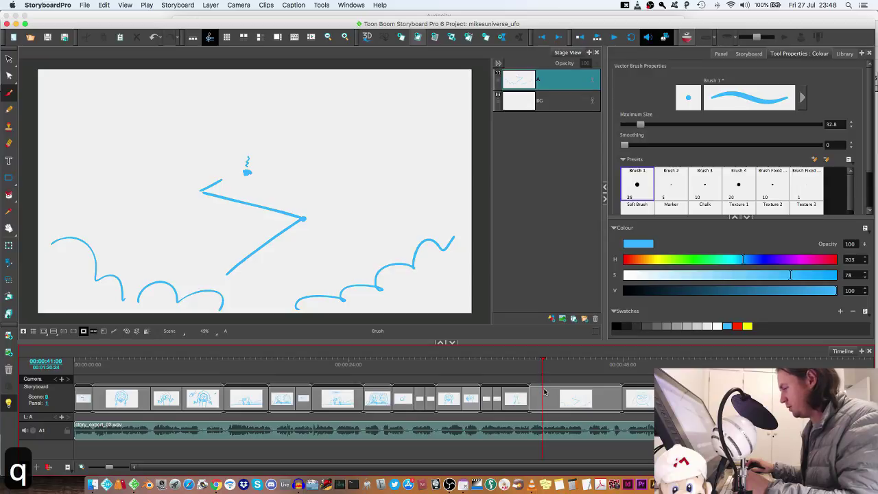
{"action": "right_click", "coordinate": [544, 394]}
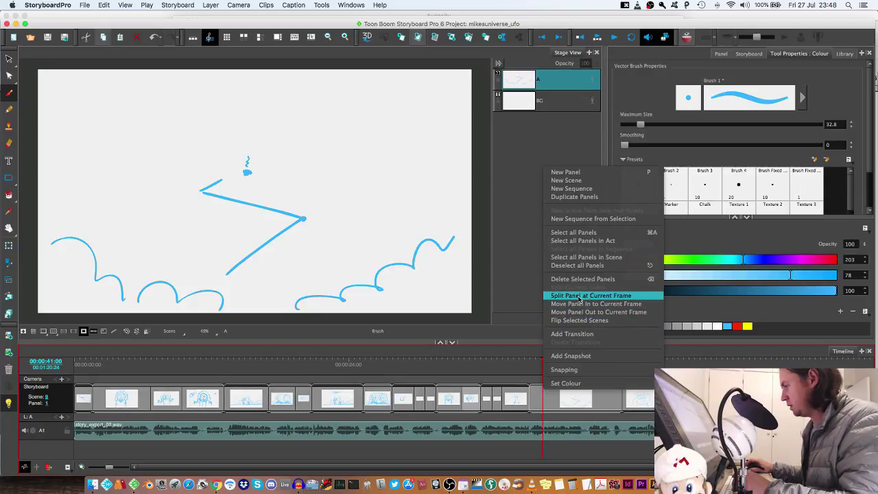
{"action": "left_click", "coordinate": [579, 296]}
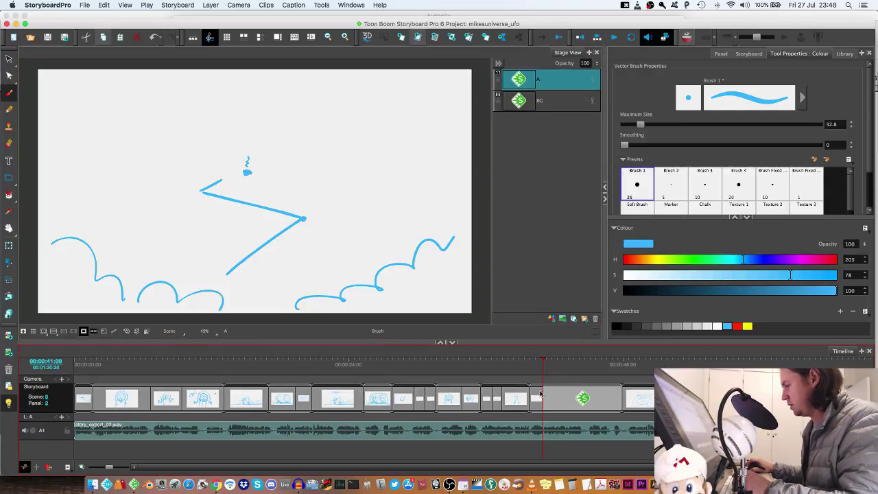
Hide layer A in scene 9's first panel, add a new layer, and draw a large round head outline on it.
{"action": "left_click", "coordinate": [498, 73]}
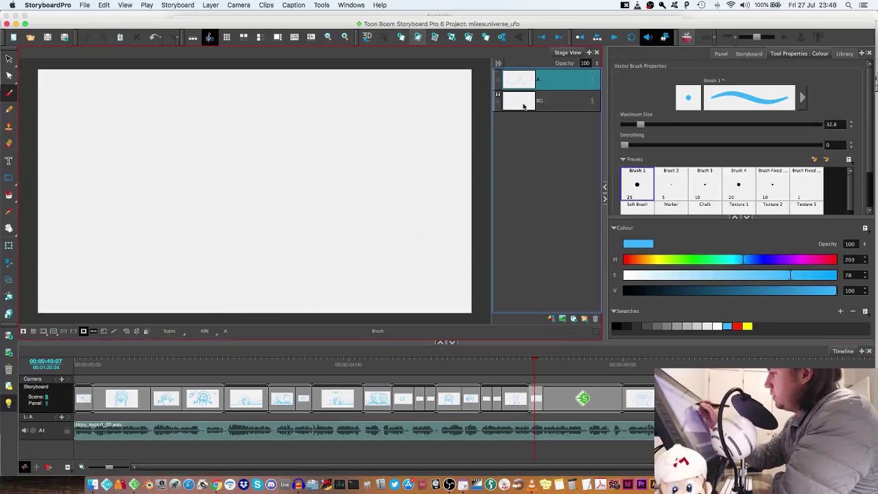
{"action": "left_click", "coordinate": [551, 319]}
{"action": "left_click_drag", "start_coordinate": [213, 116], "coordinate": [325, 268]}
Draw two half-closed eyes with small pupils looking up, a small nose and a tiny mouth inside the head.
{"action": "left_click_drag", "start_coordinate": [184, 173], "coordinate": [256, 170]}
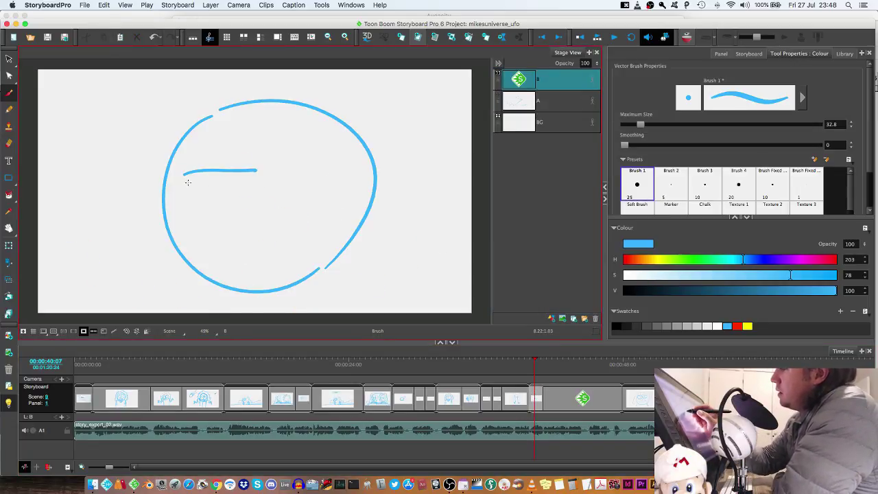
{"action": "mouse_move", "coordinate": [185, 173]}
{"action": "left_mouse_down"}
{"action": "mouse_move", "coordinate": [216, 197]}
{"action": "mouse_move", "coordinate": [245, 186]}
{"action": "left_mouse_up"}
{"action": "left_click_drag", "start_coordinate": [180, 200], "coordinate": [244, 196]}
{"action": "left_click", "coordinate": [216, 174]}
{"action": "mouse_move", "coordinate": [277, 164]}
{"action": "left_mouse_down"}
{"action": "mouse_move", "coordinate": [337, 162]}
{"action": "mouse_move", "coordinate": [293, 188]}
{"action": "mouse_move", "coordinate": [354, 189]}
{"action": "left_mouse_up"}
{"action": "left_click_drag", "start_coordinate": [312, 167], "coordinate": [342, 186]}
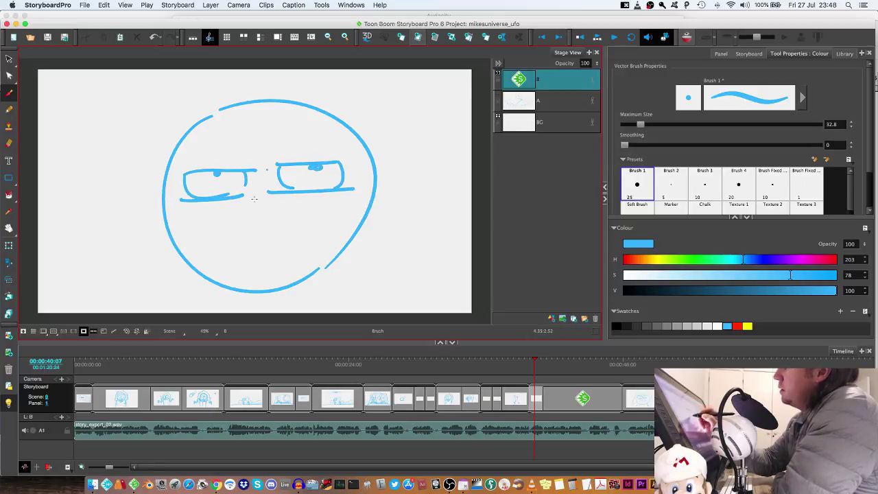
{"action": "left_click_drag", "start_coordinate": [251, 197], "coordinate": [269, 198]}
{"action": "left_click_drag", "start_coordinate": [270, 228], "coordinate": [273, 226]}
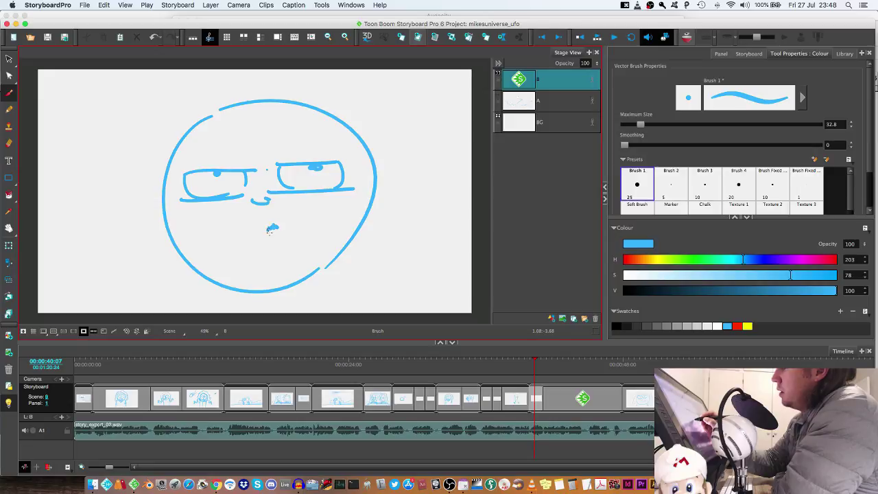
Draw long wavy hair down both sides of the head and a shoulder line on each side.
{"action": "mouse_move", "coordinate": [185, 98]}
{"action": "left_mouse_down"}
{"action": "mouse_move", "coordinate": [121, 267]}
{"action": "mouse_move", "coordinate": [164, 308]}
{"action": "left_mouse_up"}
{"action": "mouse_move", "coordinate": [263, 85]}
{"action": "left_mouse_down"}
{"action": "mouse_move", "coordinate": [280, 85]}
{"action": "mouse_move", "coordinate": [374, 274]}
{"action": "mouse_move", "coordinate": [362, 291]}
{"action": "left_mouse_up"}
{"action": "left_click_drag", "start_coordinate": [163, 267], "coordinate": [62, 309]}
{"action": "left_click_drag", "start_coordinate": [355, 263], "coordinate": [449, 273]}
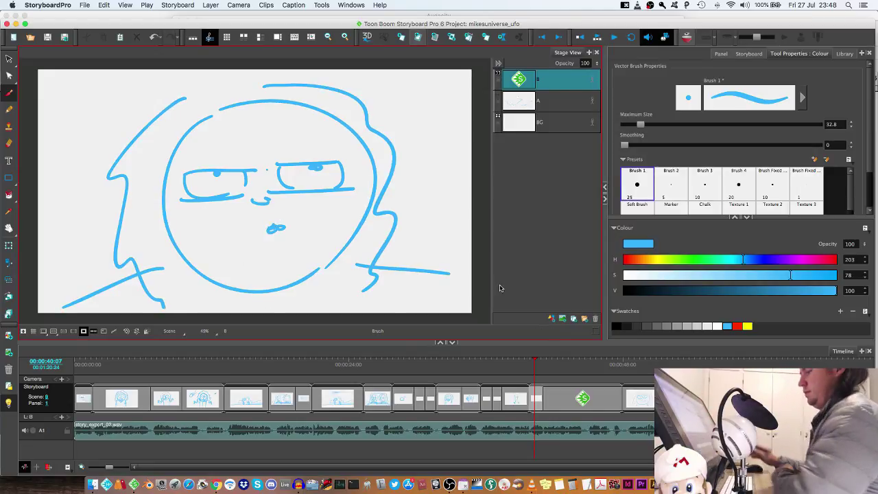
Play over the new close-up and extend scene 9's first panel to end at 00:00:41:21.
{"action": "key", "text": "q"}
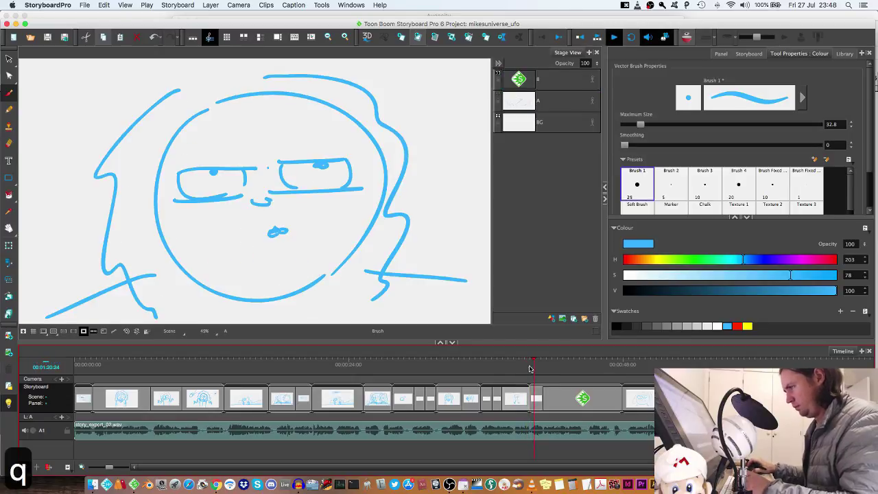
{"action": "key", "text": "q"}
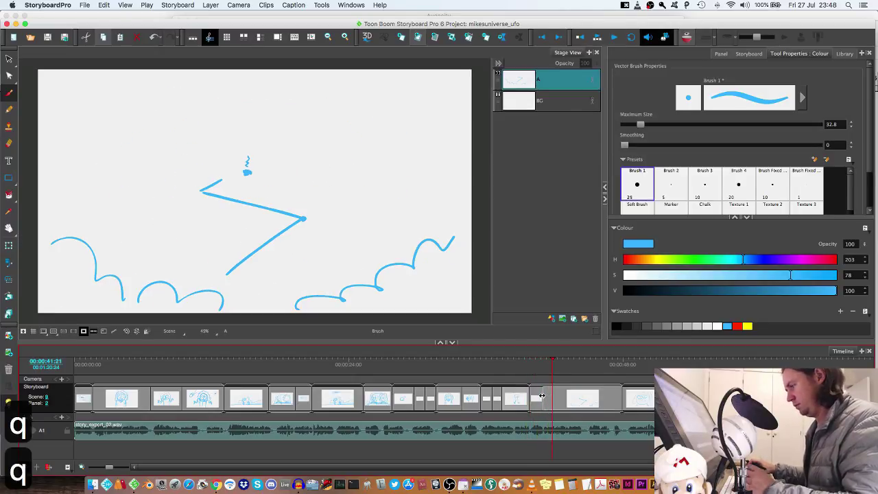
Play on into scene 11, return to 00:00:52:07, and split scene 11's panel at that frame.
{"action": "key", "text": "q"}
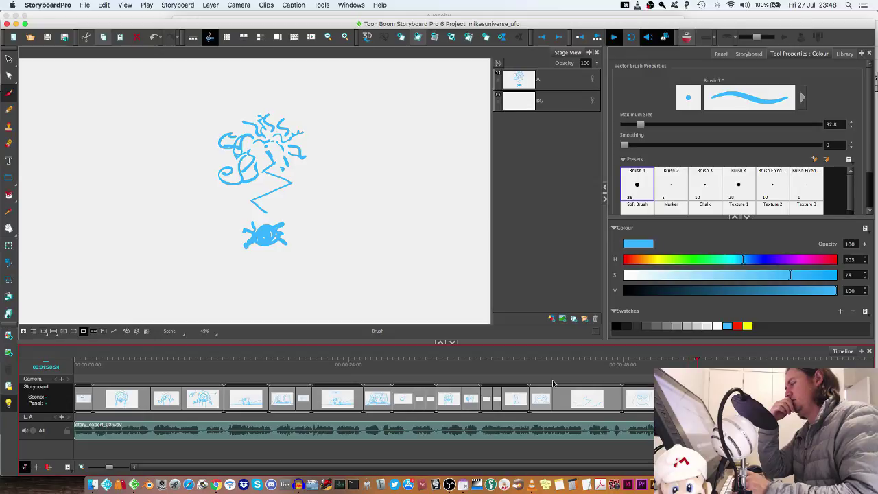
{"action": "key", "text": "q"}
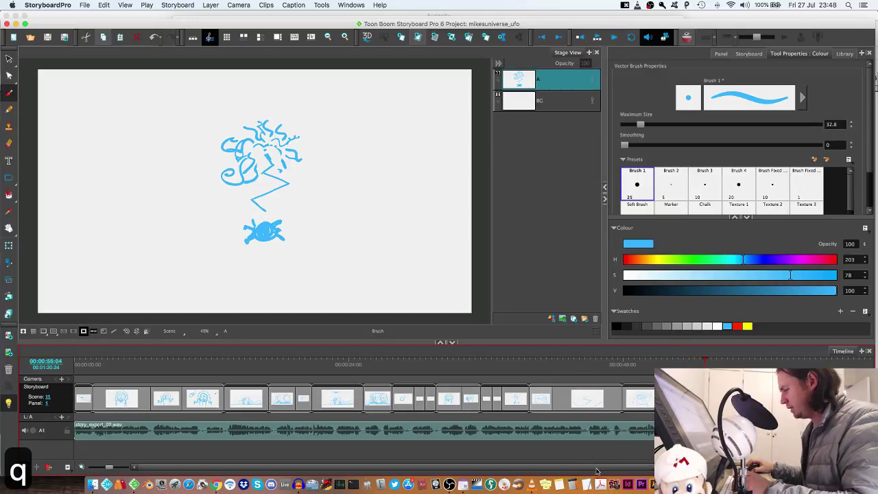
{"action": "scroll", "coordinate": [623, 394], "scroll_direction": "right", "scroll_amount": 3}
{"action": "left_click", "coordinate": [616, 369]}
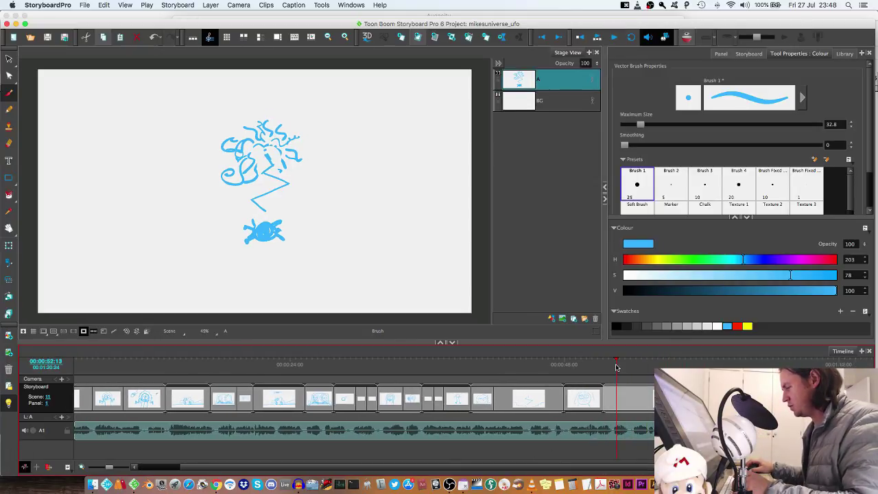
{"action": "right_click", "coordinate": [615, 401]}
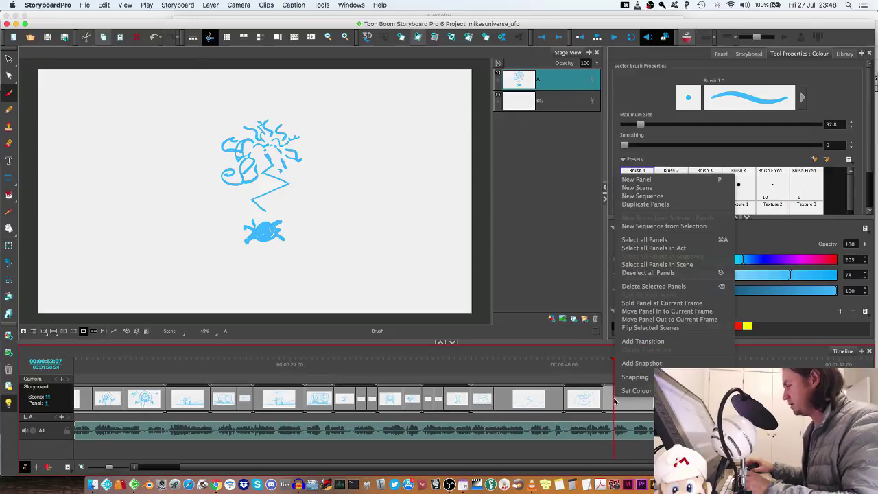
{"action": "left_click", "coordinate": [635, 303]}
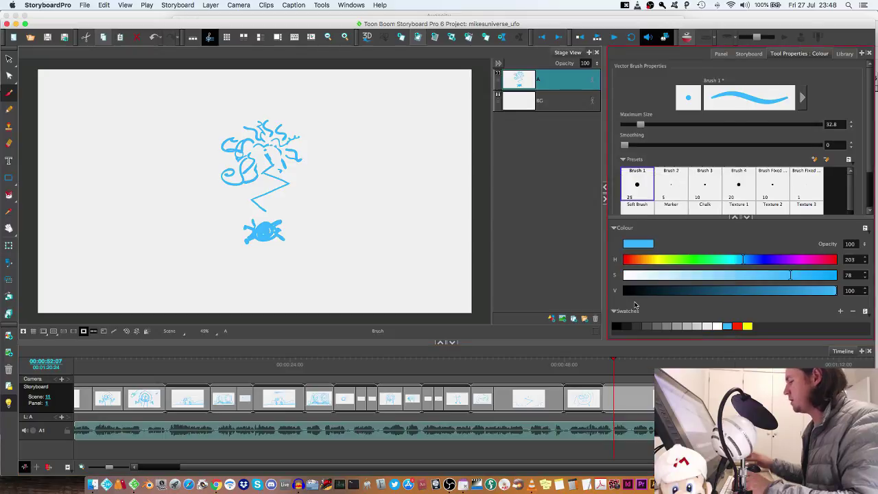
Move the short first panel of scene 11 to the end of scene 10, accepting the project duration change, and select it.
{"action": "left_click", "coordinate": [607, 395]}
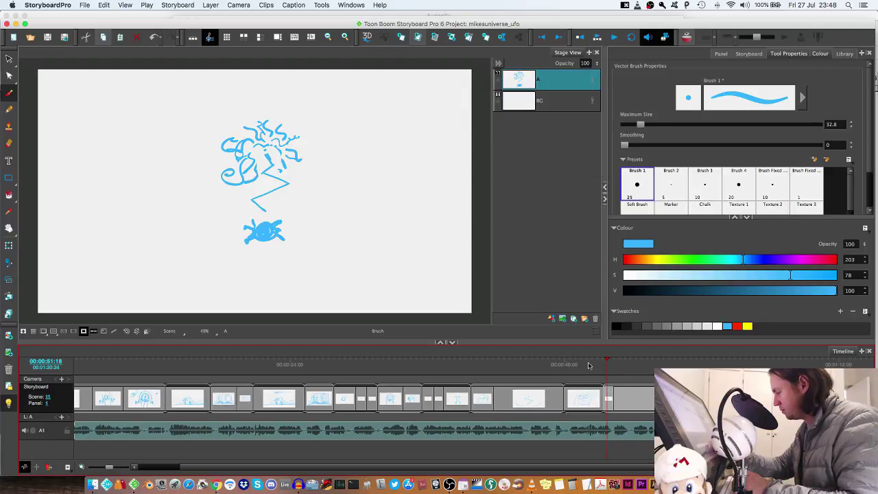
{"action": "left_click", "coordinate": [588, 365]}
{"action": "left_click", "coordinate": [605, 390]}
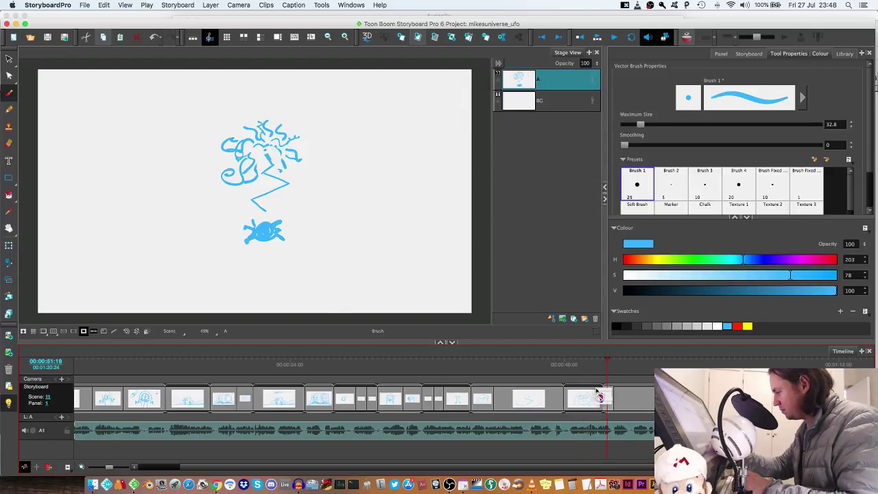
{"action": "left_click_drag", "start_coordinate": [601, 391], "coordinate": [599, 397]}
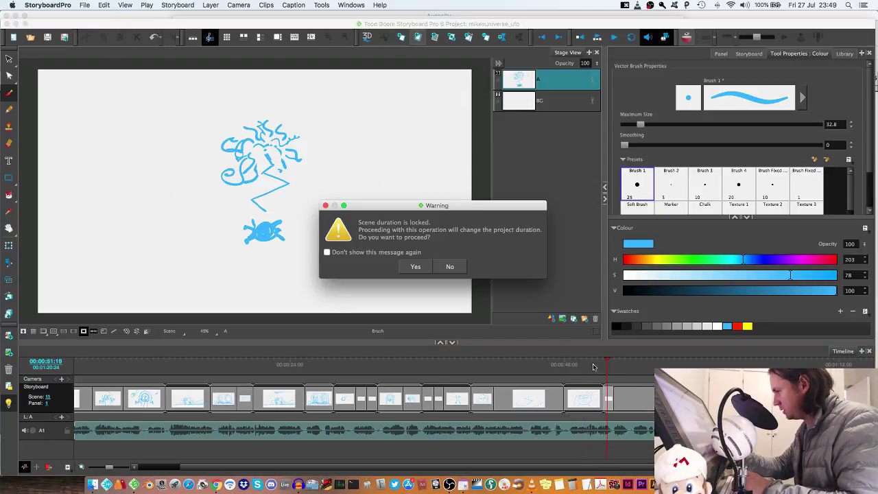
{"action": "left_click", "coordinate": [418, 267]}
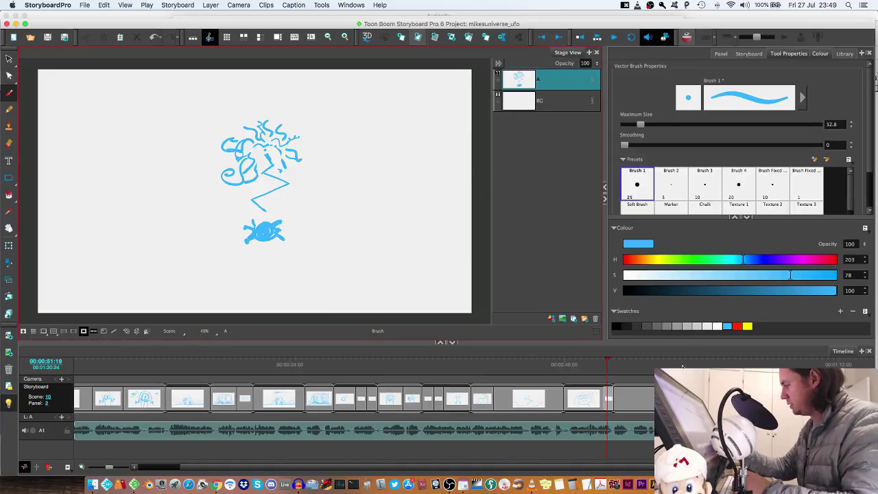
{"action": "left_click", "coordinate": [596, 397]}
{"action": "left_click", "coordinate": [609, 398]}
Hide layer A in scene 10's second panel, add a new layer, and turn on onion skin for the previous panel.
{"action": "left_click", "coordinate": [498, 74]}
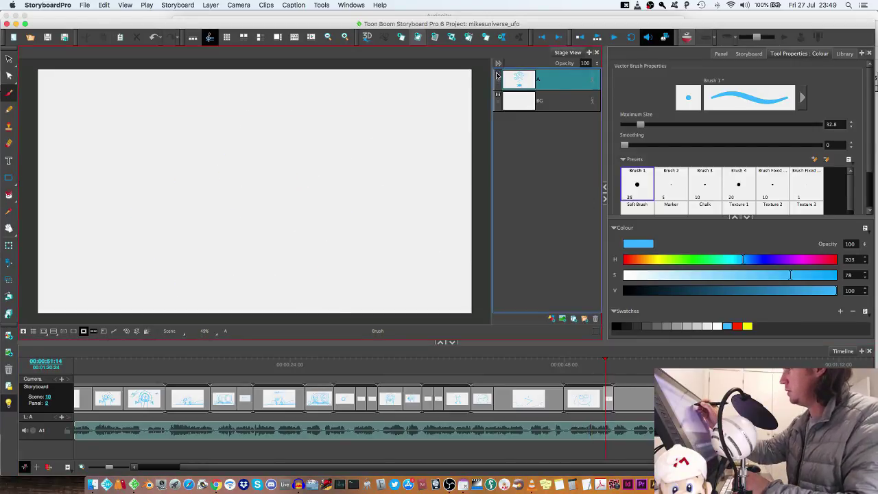
{"action": "left_click", "coordinate": [550, 320]}
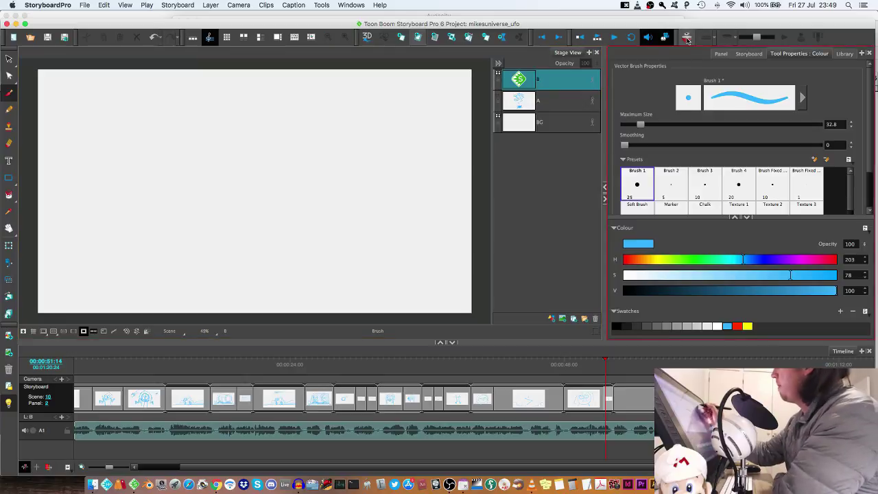
{"action": "key", "text": "shift+l"}
Draw the character's wide eyes with pupils, nose and open mouth on the new layer of scene 10's second panel.
{"action": "mouse_move", "coordinate": [214, 144]}
{"action": "left_mouse_down"}
{"action": "mouse_move", "coordinate": [250, 185]}
{"action": "mouse_move", "coordinate": [214, 196]}
{"action": "mouse_move", "coordinate": [215, 141]}
{"action": "mouse_move", "coordinate": [231, 167]}
{"action": "left_mouse_up"}
{"action": "left_click_drag", "start_coordinate": [304, 139], "coordinate": [327, 152]}
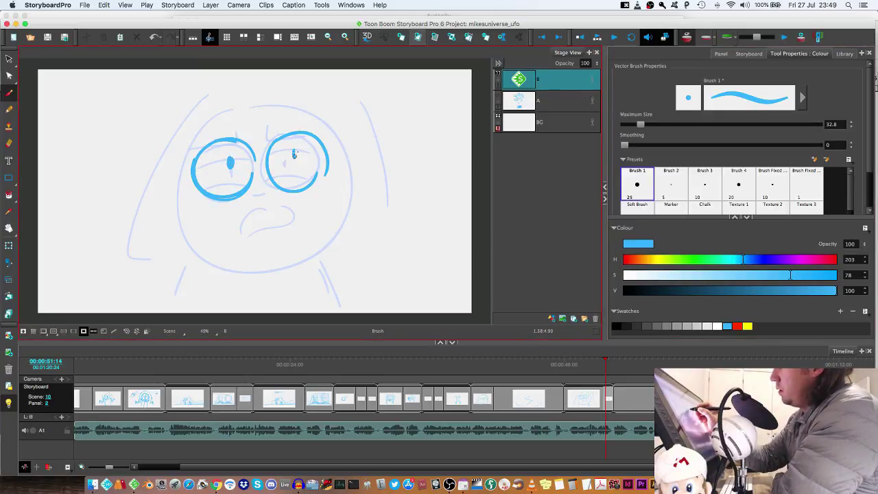
{"action": "left_click_drag", "start_coordinate": [255, 196], "coordinate": [269, 193]}
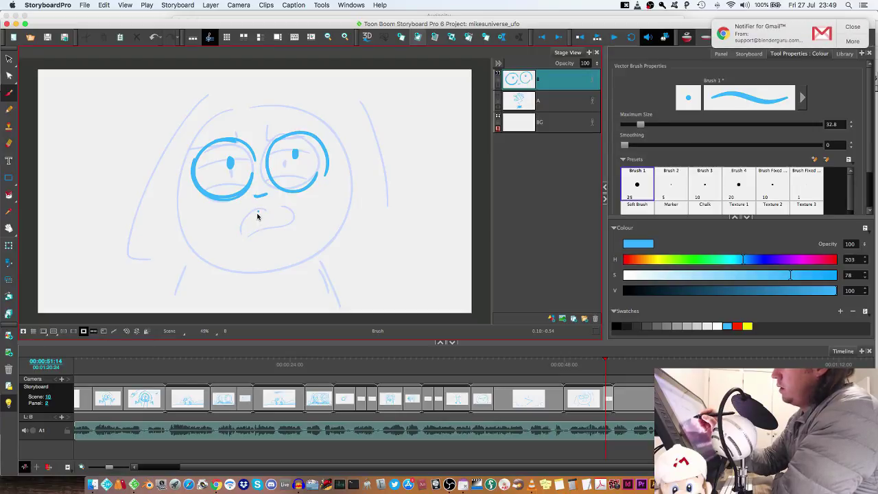
{"action": "mouse_move", "coordinate": [254, 216]}
{"action": "left_mouse_down"}
{"action": "mouse_move", "coordinate": [268, 240]}
{"action": "mouse_move", "coordinate": [293, 219]}
{"action": "left_mouse_up"}
Draw the head outline, hair and shoulders around the face, and add short emphasis lines beside the hair.
{"action": "mouse_move", "coordinate": [206, 121]}
{"action": "left_mouse_down"}
{"action": "mouse_move", "coordinate": [174, 213]}
{"action": "mouse_move", "coordinate": [204, 210]}
{"action": "mouse_move", "coordinate": [320, 249]}
{"action": "left_mouse_up"}
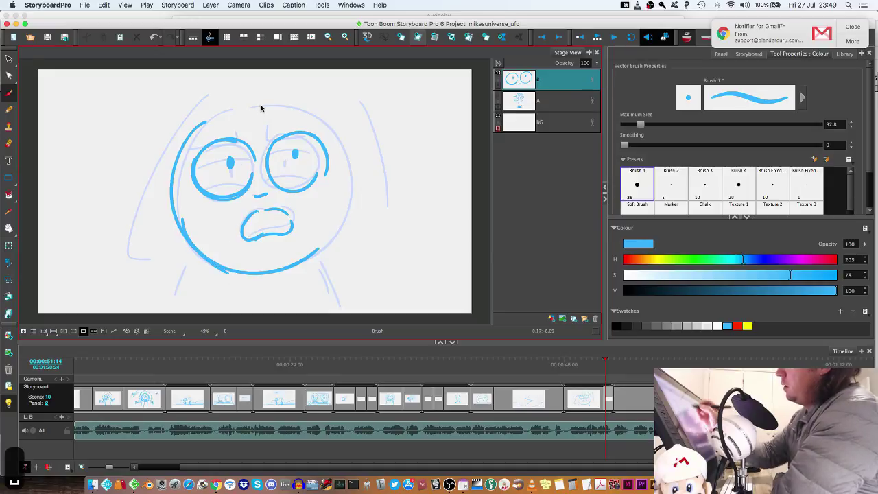
{"action": "mouse_move", "coordinate": [288, 105]}
{"action": "left_mouse_down"}
{"action": "mouse_move", "coordinate": [339, 221]}
{"action": "mouse_move", "coordinate": [331, 233]}
{"action": "left_mouse_up"}
{"action": "left_click_drag", "start_coordinate": [200, 87], "coordinate": [136, 218]}
{"action": "left_click_drag", "start_coordinate": [137, 248], "coordinate": [161, 270]}
{"action": "mouse_move", "coordinate": [309, 75]}
{"action": "left_mouse_down"}
{"action": "mouse_move", "coordinate": [387, 210]}
{"action": "mouse_move", "coordinate": [355, 243]}
{"action": "left_mouse_up"}
{"action": "left_click_drag", "start_coordinate": [204, 89], "coordinate": [277, 88]}
{"action": "left_click_drag", "start_coordinate": [193, 266], "coordinate": [156, 309]}
{"action": "left_click_drag", "start_coordinate": [314, 259], "coordinate": [346, 302]}
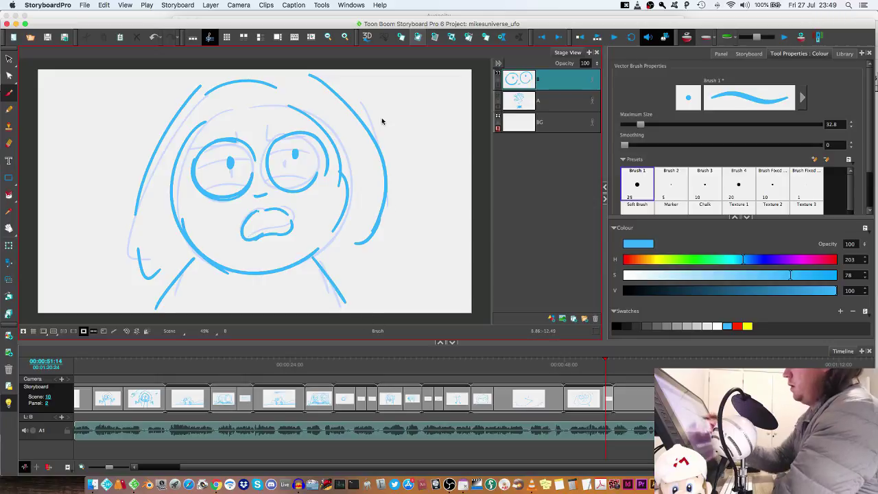
{"action": "left_click_drag", "start_coordinate": [367, 96], "coordinate": [387, 82]}
{"action": "mouse_move", "coordinate": [378, 106]}
{"action": "left_mouse_down"}
{"action": "mouse_move", "coordinate": [396, 98]}
{"action": "mouse_move", "coordinate": [409, 132]}
{"action": "left_mouse_up"}
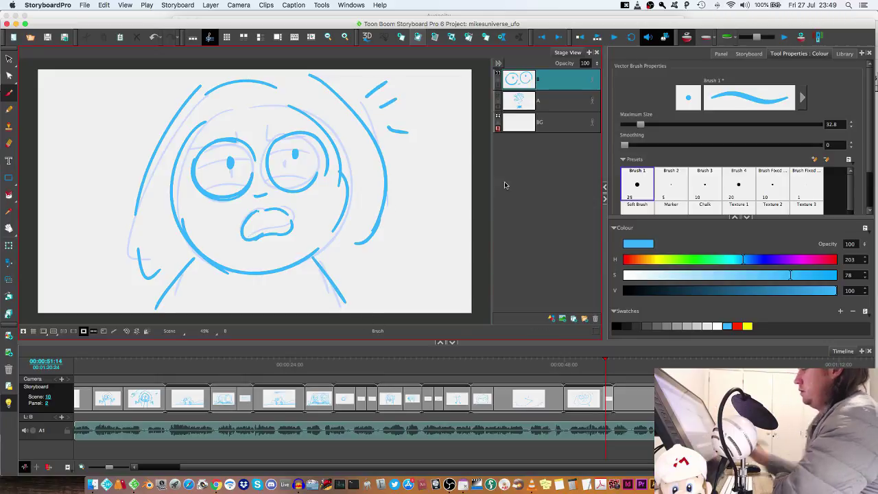
Play on from scene 10's new close-up into scene 12 and stop at 00:01:11:13.
{"action": "left_click", "coordinate": [574, 369]}
{"action": "key", "text": "q"}
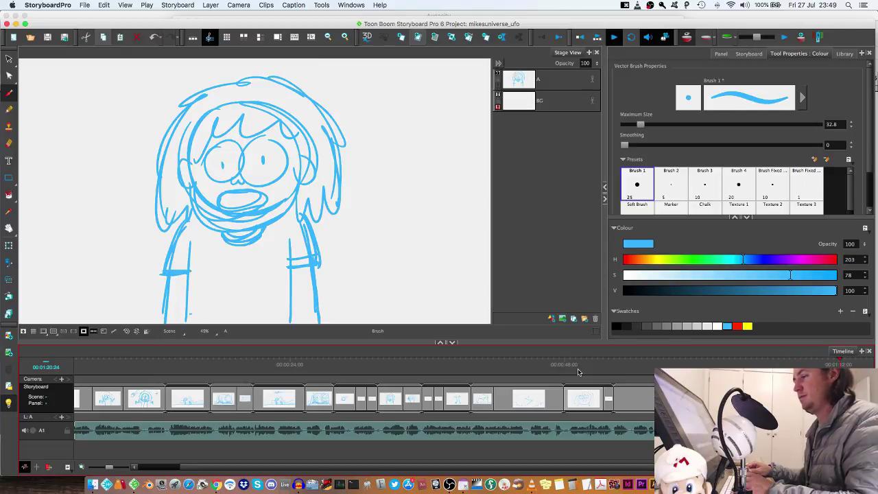
{"action": "key", "text": "q"}
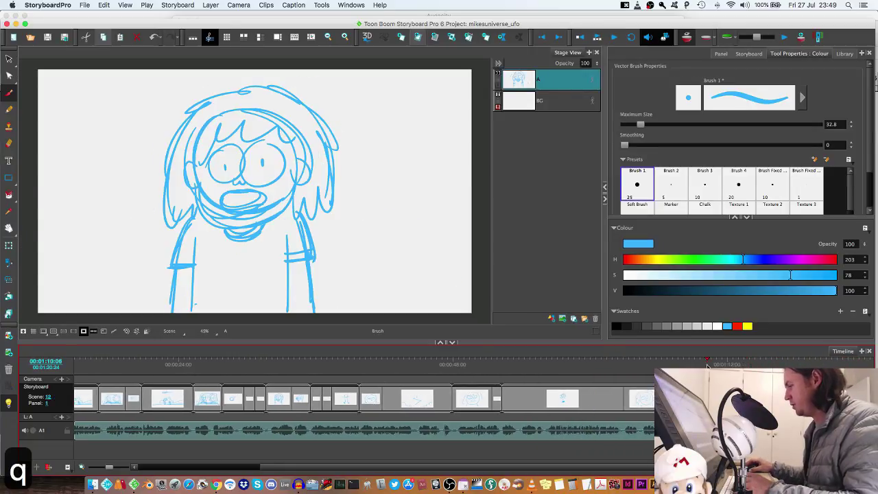
{"action": "key", "text": "q"}
{"action": "key", "text": "q"}
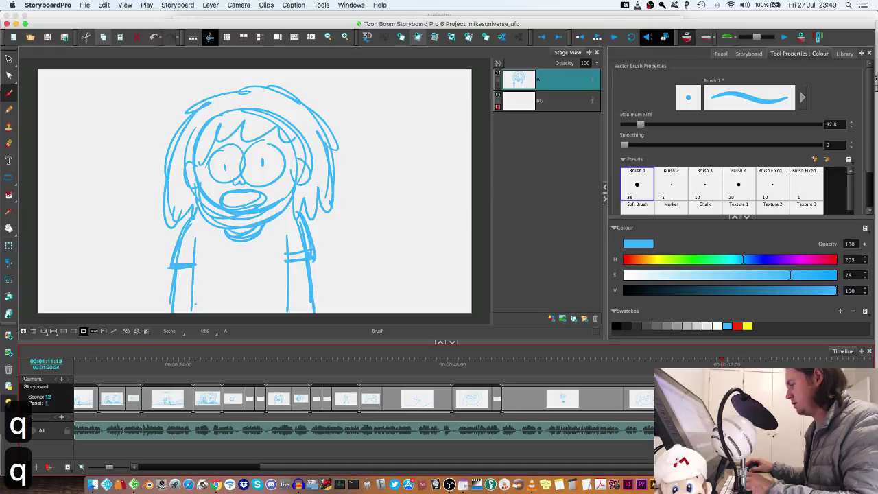
Split scene 12's panel at 00:01:11:13, then hide layer A in the second part and add a new layer.
{"action": "right_click", "coordinate": [723, 398]}
{"action": "left_click", "coordinate": [752, 293]}
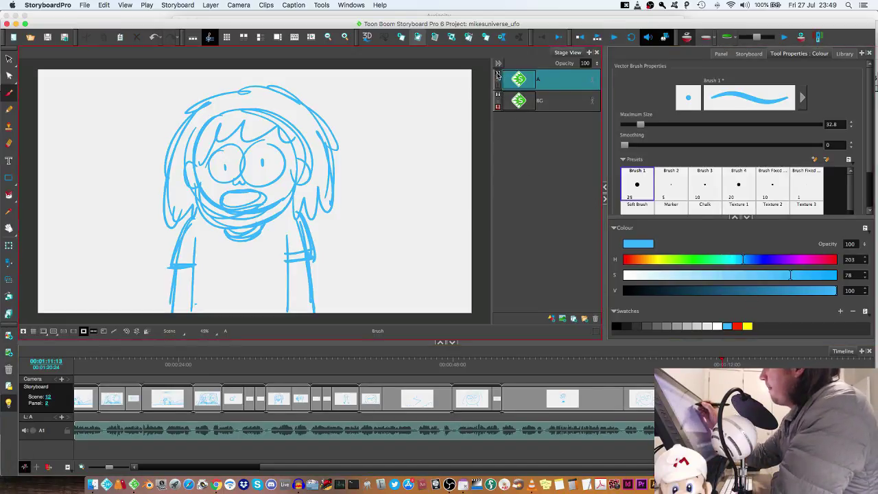
{"action": "left_click", "coordinate": [666, 61]}
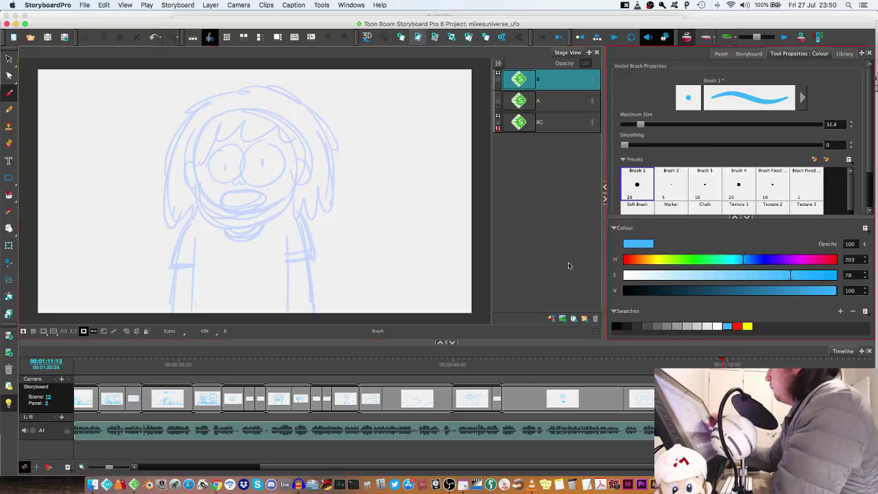
Draw the character's head circle, raised shrugging arms and torso lines over the ghosted previous pose.
{"action": "mouse_move", "coordinate": [215, 137]}
{"action": "left_mouse_down"}
{"action": "mouse_move", "coordinate": [199, 171]}
{"action": "mouse_move", "coordinate": [245, 116]}
{"action": "mouse_move", "coordinate": [295, 184]}
{"action": "mouse_move", "coordinate": [298, 221]}
{"action": "left_mouse_up"}
{"action": "mouse_move", "coordinate": [290, 260]}
{"action": "left_mouse_down"}
{"action": "mouse_move", "coordinate": [310, 229]}
{"action": "mouse_move", "coordinate": [347, 248]}
{"action": "left_mouse_up"}
{"action": "mouse_move", "coordinate": [199, 205]}
{"action": "left_mouse_down"}
{"action": "mouse_move", "coordinate": [175, 258]}
{"action": "mouse_move", "coordinate": [144, 197]}
{"action": "mouse_move", "coordinate": [125, 235]}
{"action": "left_mouse_up"}
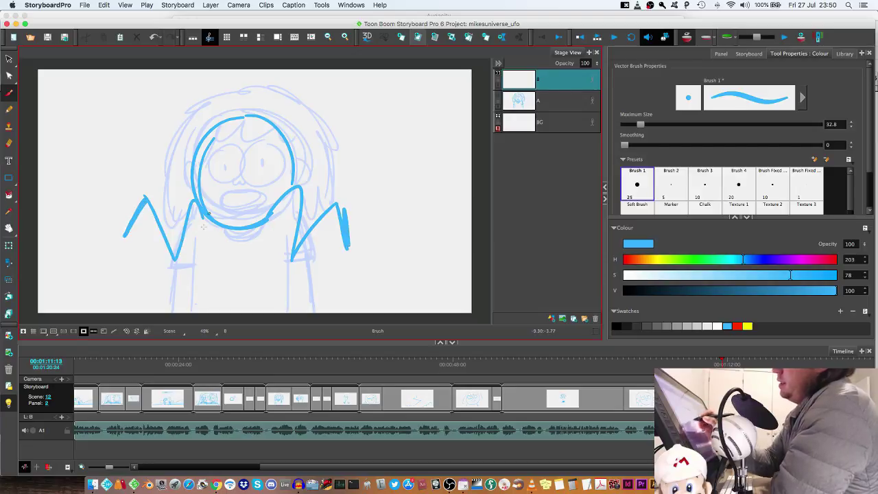
{"action": "left_click_drag", "start_coordinate": [204, 215], "coordinate": [197, 310]}
{"action": "left_click_drag", "start_coordinate": [273, 217], "coordinate": [275, 316]}
{"action": "left_click_drag", "start_coordinate": [281, 236], "coordinate": [275, 316]}
Draw the face's centre line, two oval eyes with pupils, and the open mouth inside the head circle.
{"action": "left_click_drag", "start_coordinate": [251, 120], "coordinate": [237, 226]}
{"action": "mouse_move", "coordinate": [232, 146]}
{"action": "left_mouse_down"}
{"action": "mouse_move", "coordinate": [242, 165]}
{"action": "mouse_move", "coordinate": [221, 186]}
{"action": "left_mouse_up"}
{"action": "left_click_drag", "start_coordinate": [260, 144], "coordinate": [258, 195]}
{"action": "left_click_drag", "start_coordinate": [254, 160], "coordinate": [253, 166]}
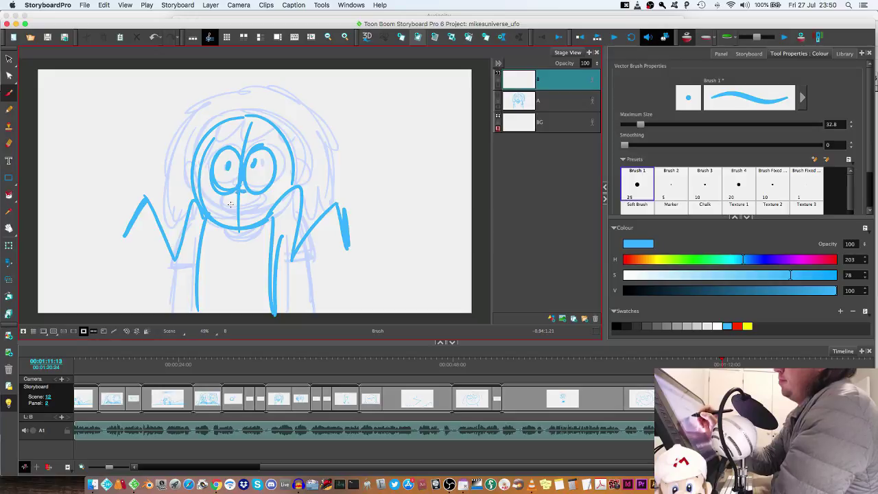
{"action": "left_click_drag", "start_coordinate": [225, 199], "coordinate": [256, 209]}
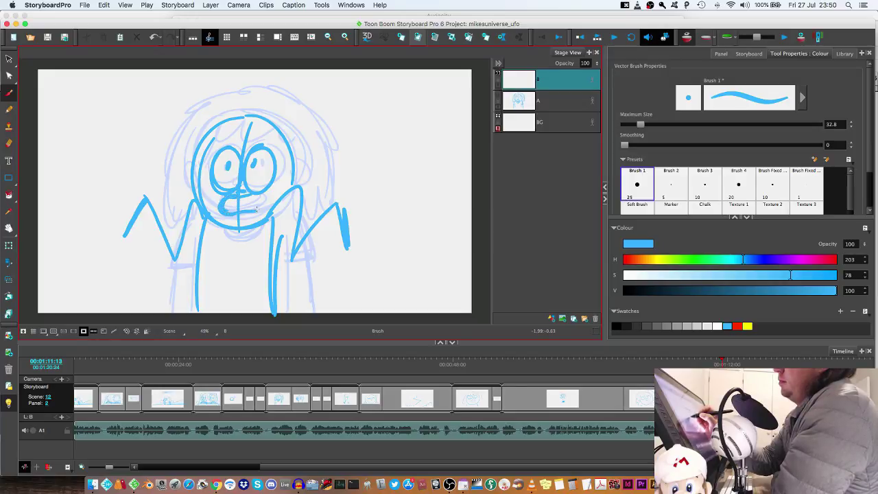
Draw the hair around the shrugging character's head and turn off onion skin.
{"action": "mouse_move", "coordinate": [170, 220]}
{"action": "left_mouse_down"}
{"action": "mouse_move", "coordinate": [182, 128]}
{"action": "mouse_move", "coordinate": [220, 105]}
{"action": "left_mouse_up"}
{"action": "mouse_move", "coordinate": [215, 106]}
{"action": "left_mouse_down"}
{"action": "mouse_move", "coordinate": [186, 205]}
{"action": "mouse_move", "coordinate": [326, 175]}
{"action": "left_mouse_up"}
{"action": "mouse_move", "coordinate": [304, 125]}
{"action": "left_mouse_down"}
{"action": "mouse_move", "coordinate": [322, 157]}
{"action": "mouse_move", "coordinate": [269, 231]}
{"action": "left_mouse_up"}
{"action": "left_click_drag", "start_coordinate": [172, 182], "coordinate": [201, 234]}
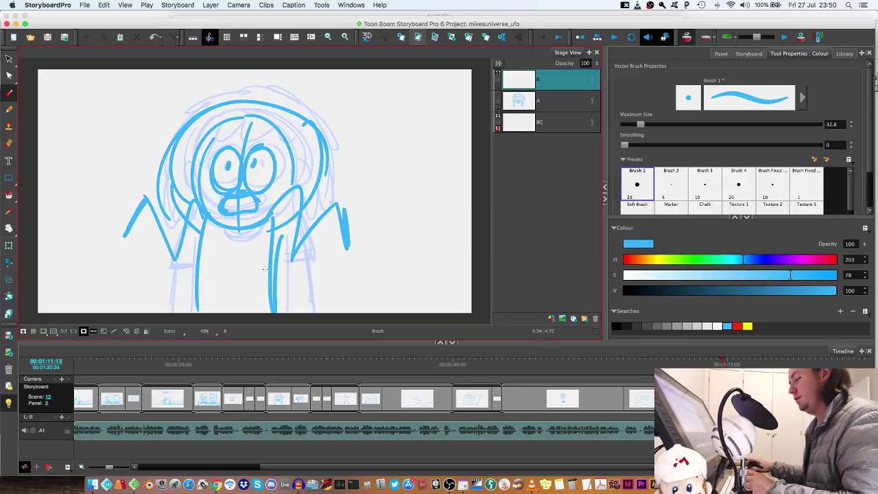
{"action": "left_click", "coordinate": [687, 37]}
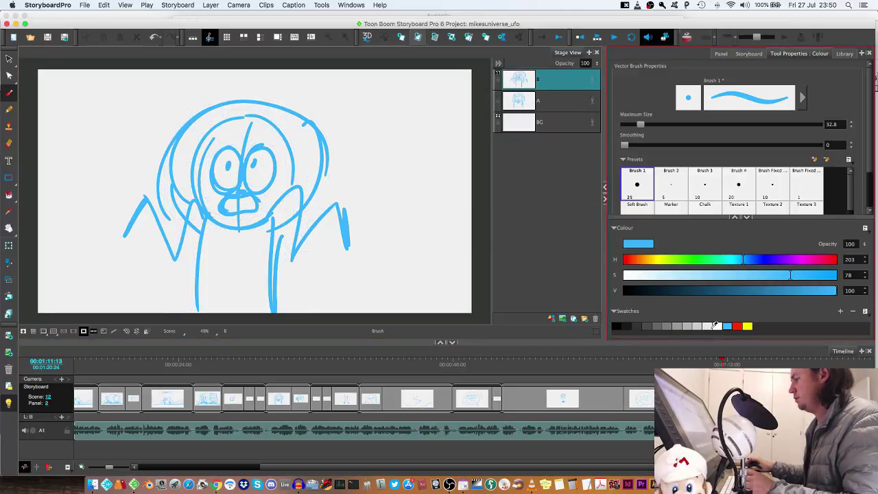
Play over scene 12's new shrug panel, select its layer B, and add a touch-up stroke across the face.
{"action": "key", "text": "q"}
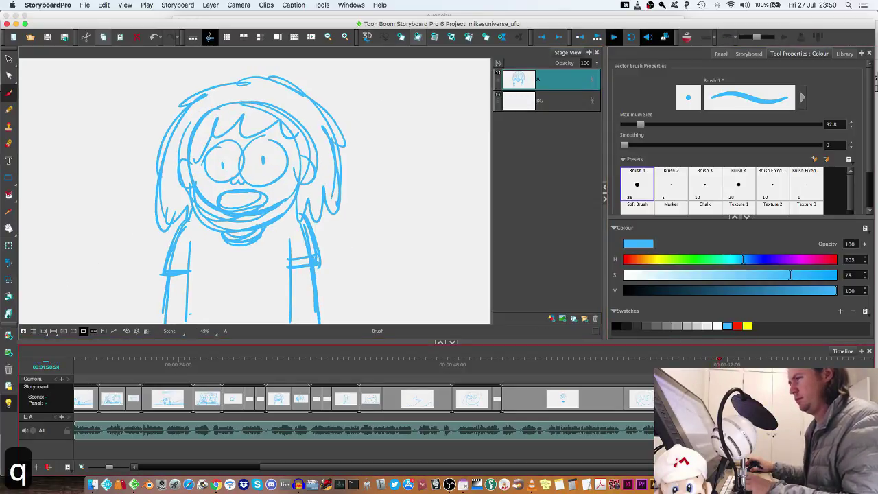
{"action": "key", "text": "q"}
{"action": "key", "text": "q"}
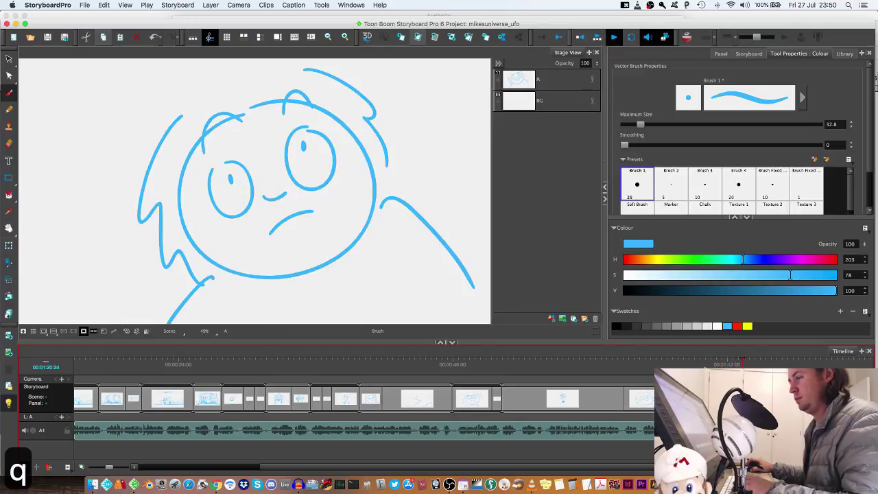
{"action": "key", "text": "q"}
{"action": "key", "text": "q"}
{"action": "key", "text": "q"}
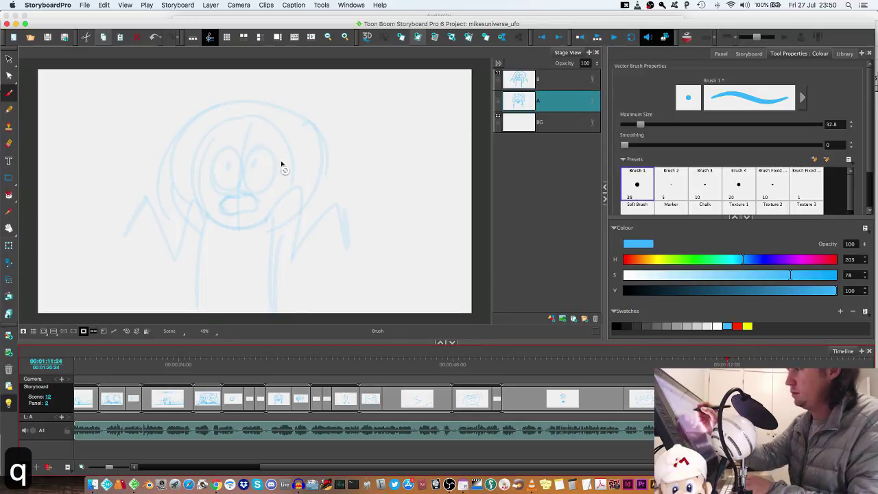
{"action": "left_click", "coordinate": [514, 79]}
{"action": "mouse_move", "coordinate": [230, 165]}
{"action": "left_mouse_down"}
{"action": "mouse_move", "coordinate": [257, 168]}
{"action": "mouse_move", "coordinate": [215, 206]}
{"action": "mouse_move", "coordinate": [259, 201]}
{"action": "mouse_move", "coordinate": [234, 193]}
{"action": "mouse_move", "coordinate": [249, 209]}
{"action": "mouse_move", "coordinate": [227, 209]}
{"action": "mouse_move", "coordinate": [247, 198]}
{"action": "mouse_move", "coordinate": [268, 210]}
{"action": "left_mouse_up"}
Play on through scene 11_A and split its panel at 00:01:14:12.
{"action": "key", "text": "e"}
{"action": "key", "text": "e"}
{"action": "key", "text": "q"}
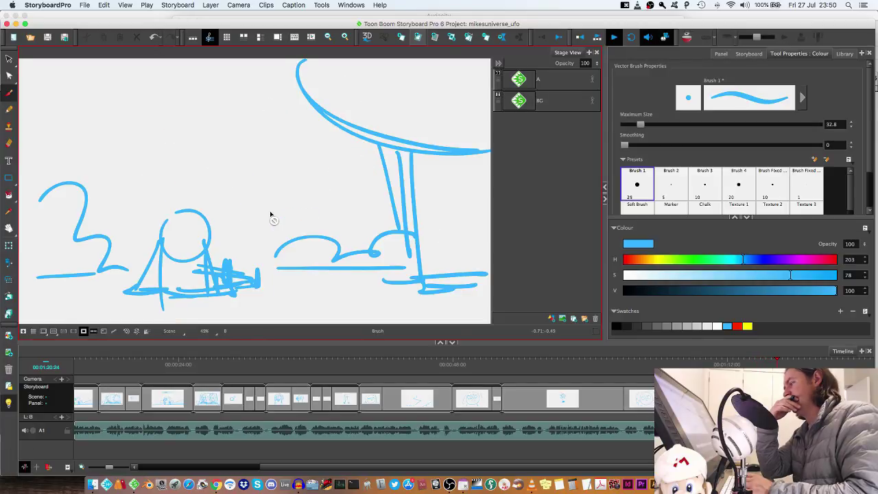
{"action": "key", "text": "q"}
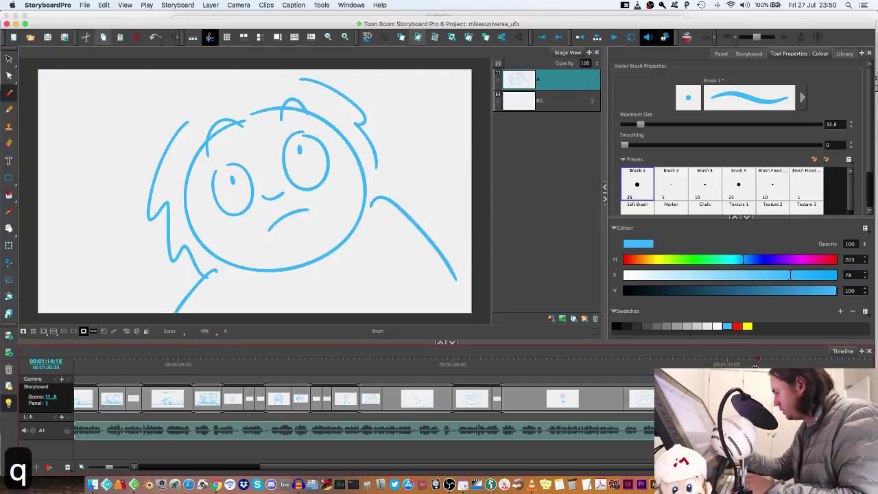
{"action": "right_click", "coordinate": [755, 365]}
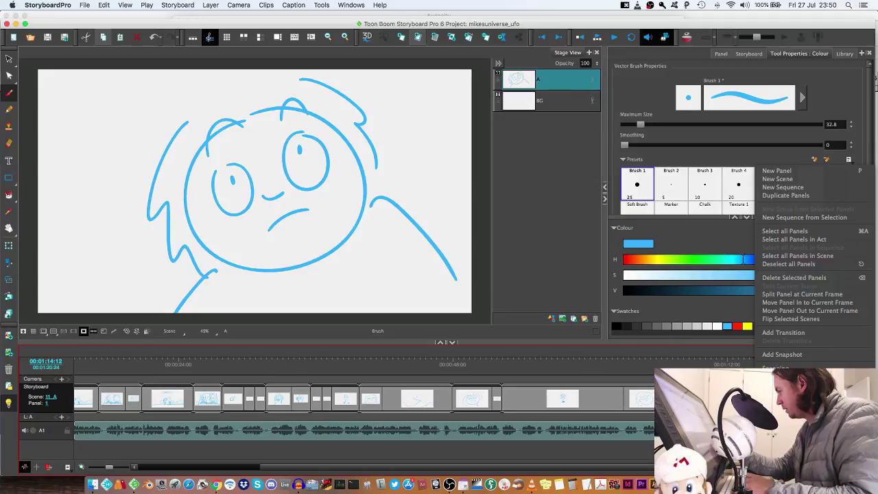
{"action": "left_click", "coordinate": [802, 294]}
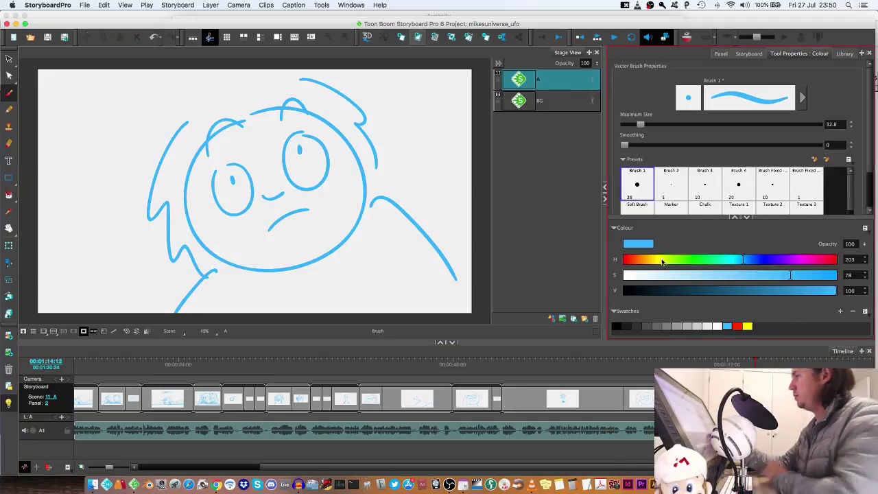
Add a new layer to the split panel and draw a large turned head with centre line, two eyes and pupils.
{"action": "left_click", "coordinate": [556, 317]}
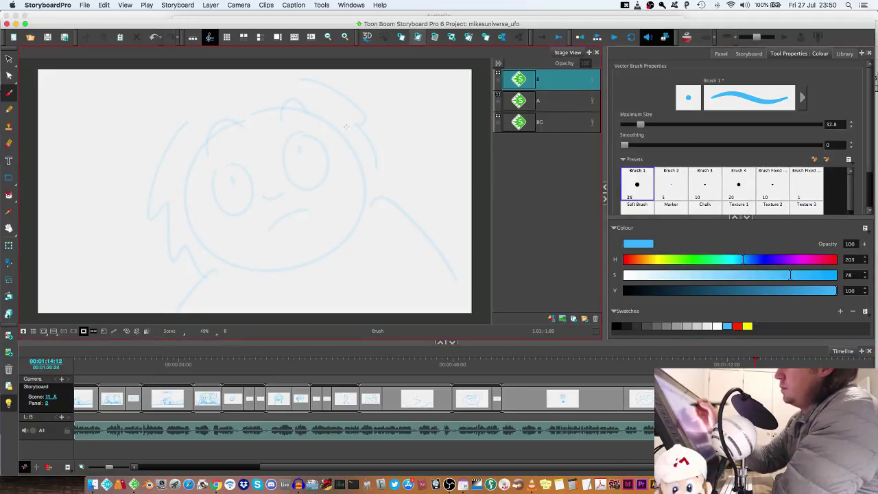
{"action": "mouse_move", "coordinate": [330, 94]}
{"action": "left_mouse_down"}
{"action": "mouse_move", "coordinate": [403, 252]}
{"action": "mouse_move", "coordinate": [449, 254]}
{"action": "mouse_move", "coordinate": [473, 145]}
{"action": "left_mouse_up"}
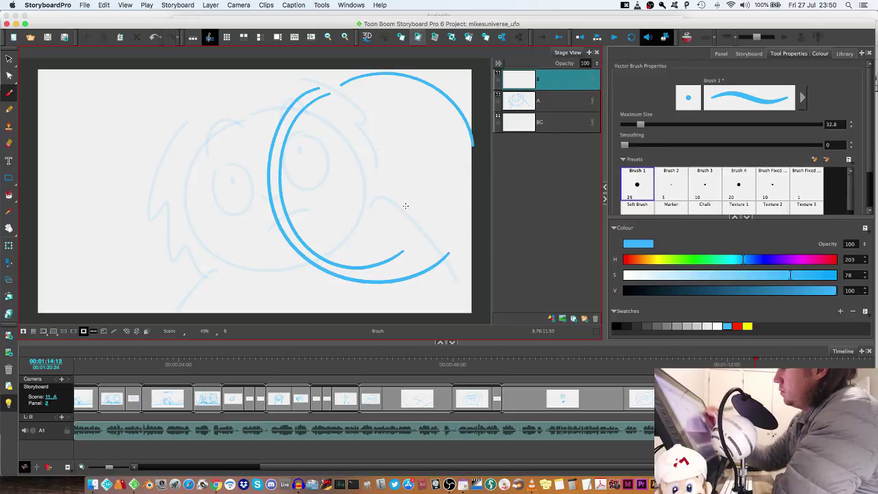
{"action": "left_click_drag", "start_coordinate": [362, 92], "coordinate": [414, 264]}
{"action": "mouse_move", "coordinate": [357, 162]}
{"action": "left_mouse_down"}
{"action": "mouse_move", "coordinate": [363, 221]}
{"action": "mouse_move", "coordinate": [335, 177]}
{"action": "left_mouse_up"}
{"action": "mouse_move", "coordinate": [436, 125]}
{"action": "left_mouse_down"}
{"action": "mouse_move", "coordinate": [420, 141]}
{"action": "mouse_move", "coordinate": [439, 126]}
{"action": "left_mouse_up"}
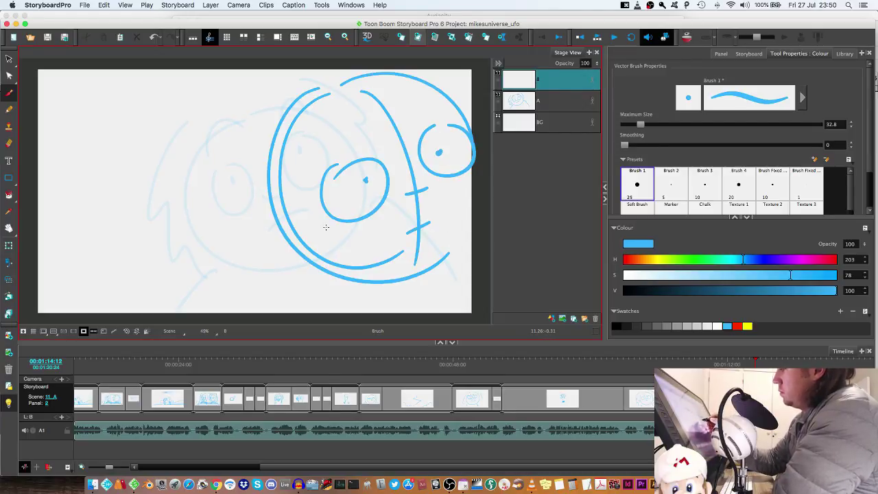
Add the ear, back hair, shoulders and zigzag fringe to the large turned head, and hide layer A.
{"action": "left_click_drag", "start_coordinate": [280, 211], "coordinate": [290, 246]}
{"action": "mouse_move", "coordinate": [317, 87]}
{"action": "left_mouse_down"}
{"action": "mouse_move", "coordinate": [235, 233]}
{"action": "mouse_move", "coordinate": [310, 282]}
{"action": "mouse_move", "coordinate": [295, 312]}
{"action": "left_mouse_up"}
{"action": "mouse_move", "coordinate": [343, 261]}
{"action": "left_mouse_down"}
{"action": "mouse_move", "coordinate": [306, 267]}
{"action": "mouse_move", "coordinate": [241, 318]}
{"action": "left_mouse_up"}
{"action": "left_click_drag", "start_coordinate": [300, 265], "coordinate": [184, 317]}
{"action": "left_click_drag", "start_coordinate": [388, 294], "coordinate": [347, 310]}
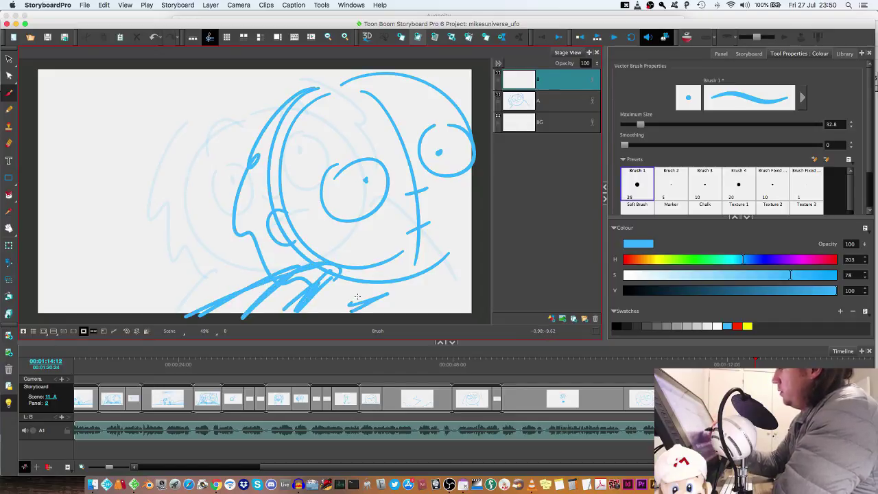
{"action": "mouse_move", "coordinate": [274, 174]}
{"action": "left_mouse_down"}
{"action": "mouse_move", "coordinate": [384, 103]}
{"action": "mouse_move", "coordinate": [439, 88]}
{"action": "left_mouse_up"}
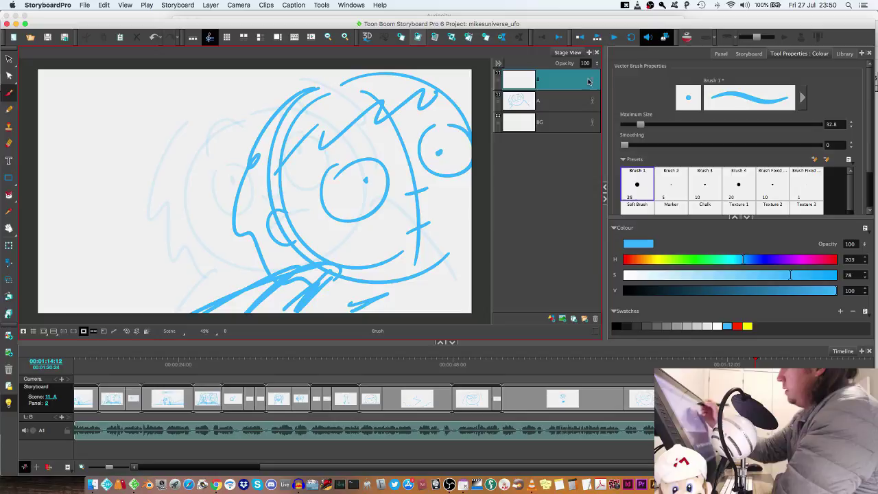
{"action": "left_click", "coordinate": [500, 98]}
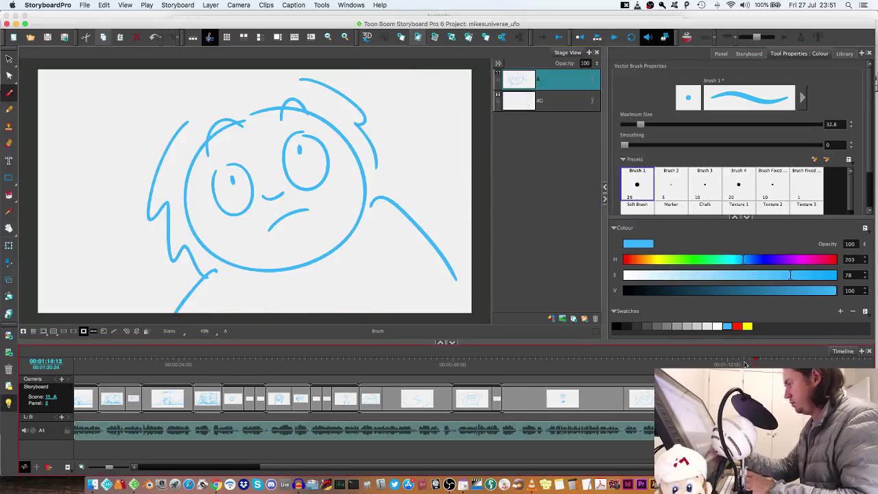
Play on into scene 11_B, split its panel at 00:01:15:07, and return to its first part at 00:01:15:02.
{"action": "key", "text": "q"}
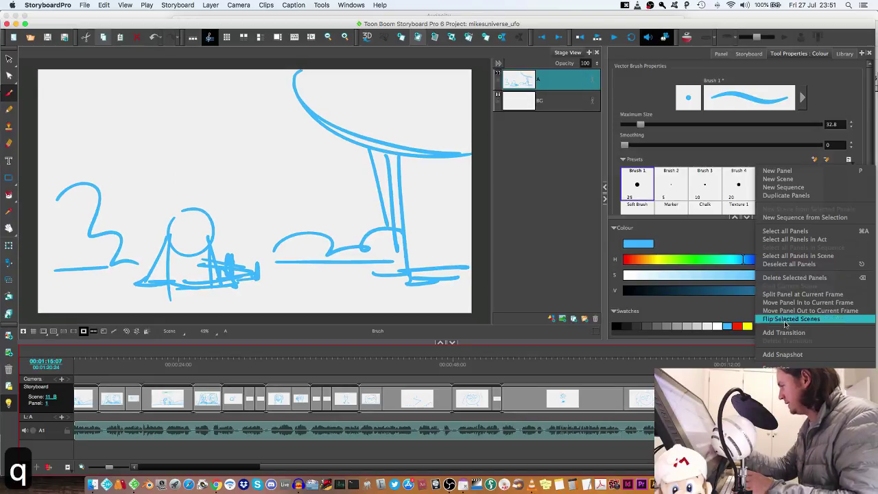
{"action": "left_click", "coordinate": [803, 293]}
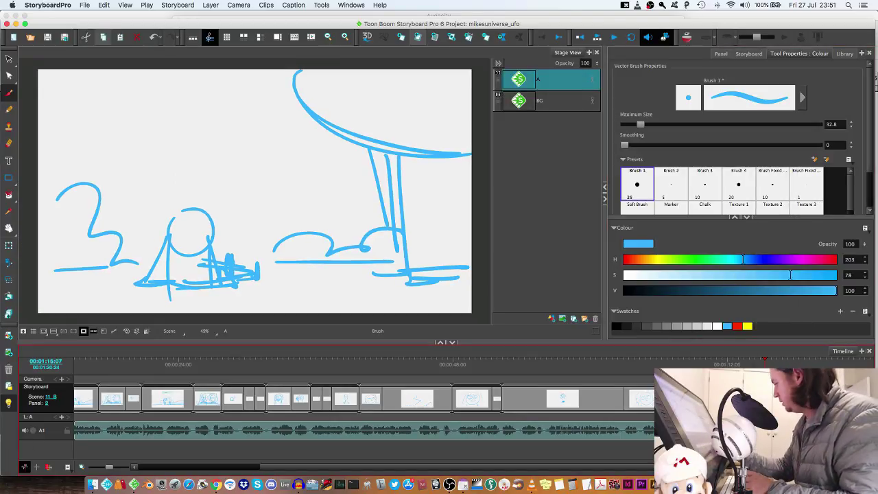
{"action": "key", "text": "2"}
{"action": "key", "text": "2"}
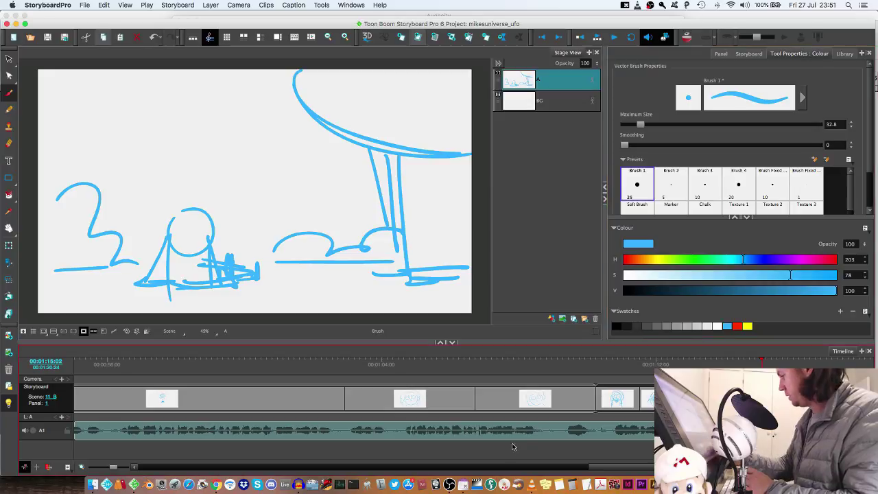
Delete the crouching figure and its leftover strokes from scene 11_B's first panel, showing the next panel as onion skin.
{"action": "key", "text": "e"}
{"action": "key", "text": "s"}
{"action": "left_click", "coordinate": [174, 299]}
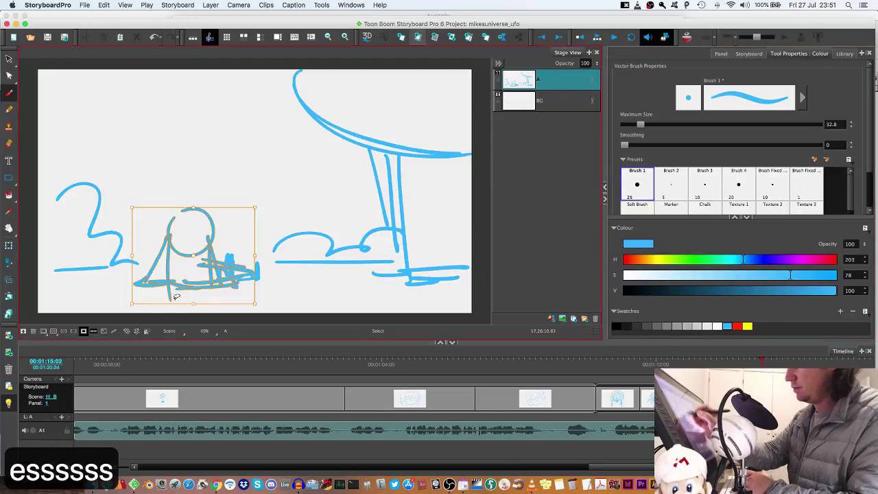
{"action": "key", "text": "BackSpace"}
{"action": "key", "text": "s"}
{"action": "key", "text": "s"}
{"action": "left_click_drag", "start_coordinate": [212, 238], "coordinate": [266, 288]}
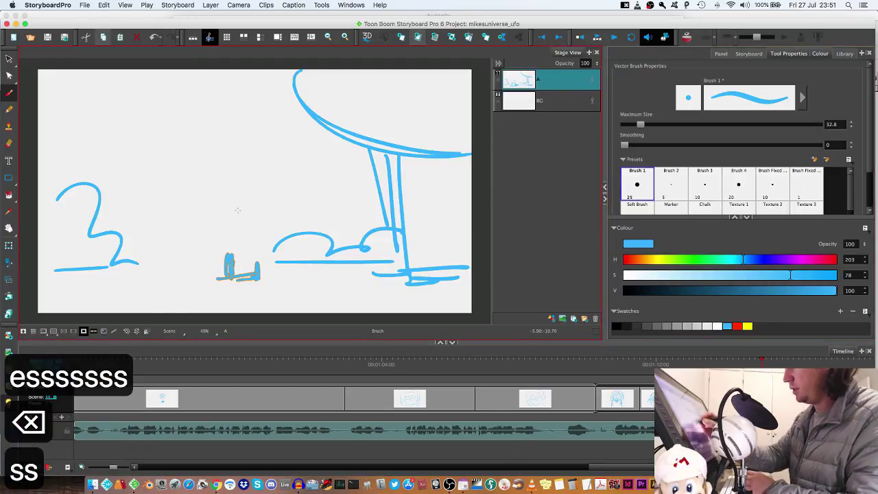
{"action": "key", "text": "BackSpace"}
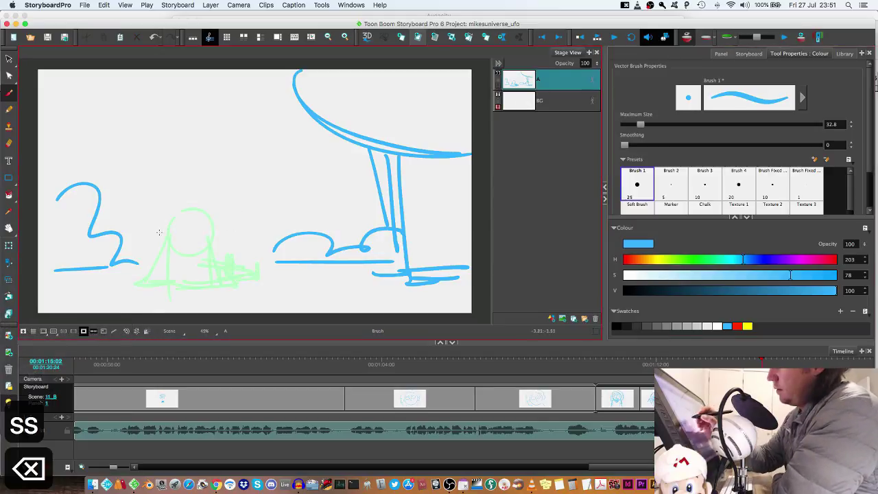
Draw a crouching figure's round head and front arm in scene 11_B's first panel, erasing the extra arm stroke.
{"action": "mouse_move", "coordinate": [146, 220]}
{"action": "left_mouse_down"}
{"action": "mouse_move", "coordinate": [142, 245]}
{"action": "mouse_move", "coordinate": [175, 252]}
{"action": "mouse_move", "coordinate": [148, 216]}
{"action": "mouse_move", "coordinate": [183, 244]}
{"action": "mouse_move", "coordinate": [195, 281]}
{"action": "left_mouse_up"}
{"action": "left_click_drag", "start_coordinate": [180, 249], "coordinate": [179, 292]}
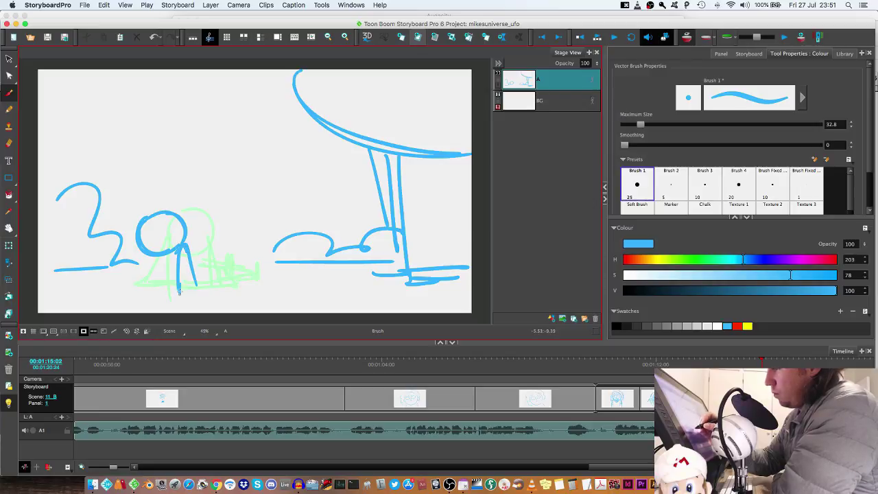
{"action": "left_click_drag", "start_coordinate": [183, 240], "coordinate": [198, 292]}
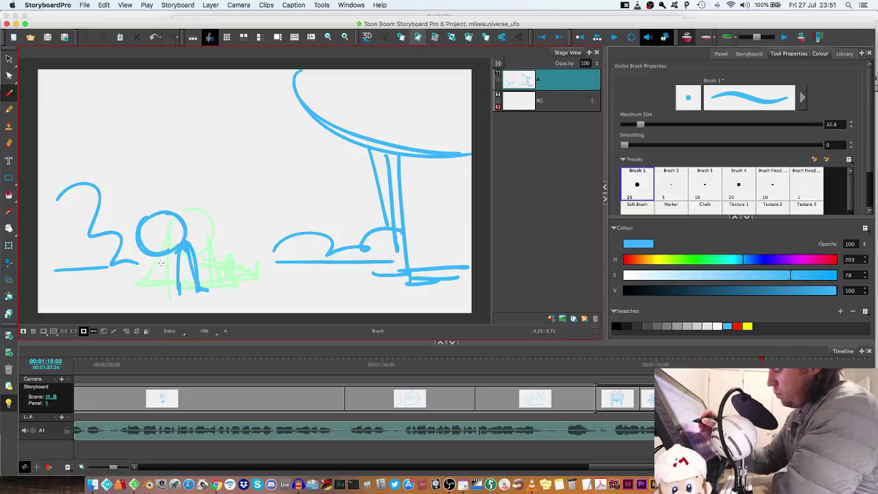
{"action": "key", "text": "e"}
{"action": "key", "text": "e"}
{"action": "key", "text": "e"}
{"action": "key", "text": "e"}
{"action": "key", "text": "e"}
{"action": "key", "text": "e"}
{"action": "key", "text": "e"}
{"action": "key", "text": "e"}
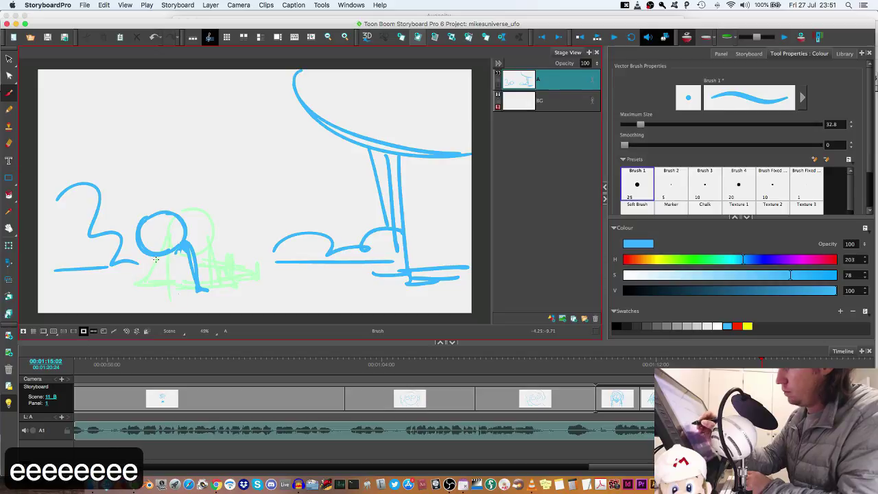
Add the curved body, back arm and bent legs to the crouching figure beneath its head.
{"action": "mouse_move", "coordinate": [156, 259]}
{"action": "left_mouse_down"}
{"action": "mouse_move", "coordinate": [143, 291]}
{"action": "mouse_move", "coordinate": [176, 260]}
{"action": "mouse_move", "coordinate": [184, 291]}
{"action": "mouse_move", "coordinate": [156, 273]}
{"action": "mouse_move", "coordinate": [188, 262]}
{"action": "mouse_move", "coordinate": [214, 277]}
{"action": "mouse_move", "coordinate": [242, 282]}
{"action": "left_mouse_up"}
{"action": "left_click_drag", "start_coordinate": [183, 275], "coordinate": [225, 257]}
{"action": "left_click_drag", "start_coordinate": [198, 266], "coordinate": [221, 249]}
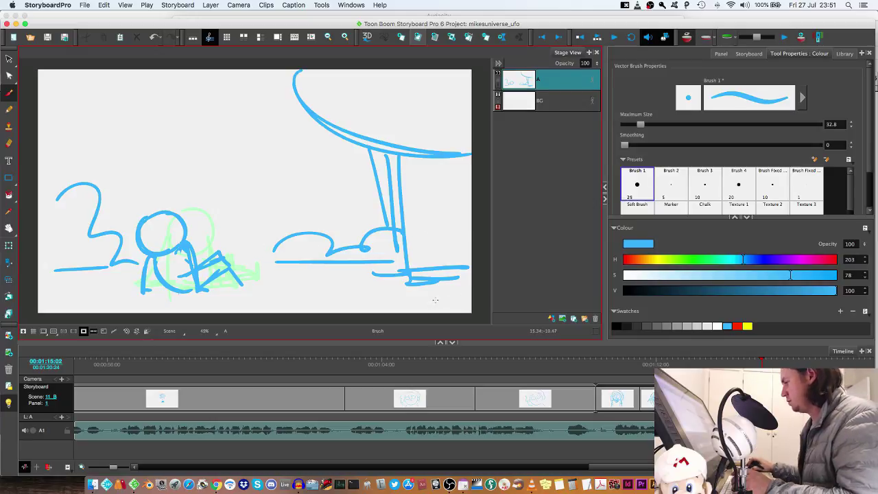
Play the final scenes through to the MSA end card, stopping at 00:01:20:00 in scene 13.
{"action": "left_click", "coordinate": [731, 363]}
{"action": "key", "text": "q"}
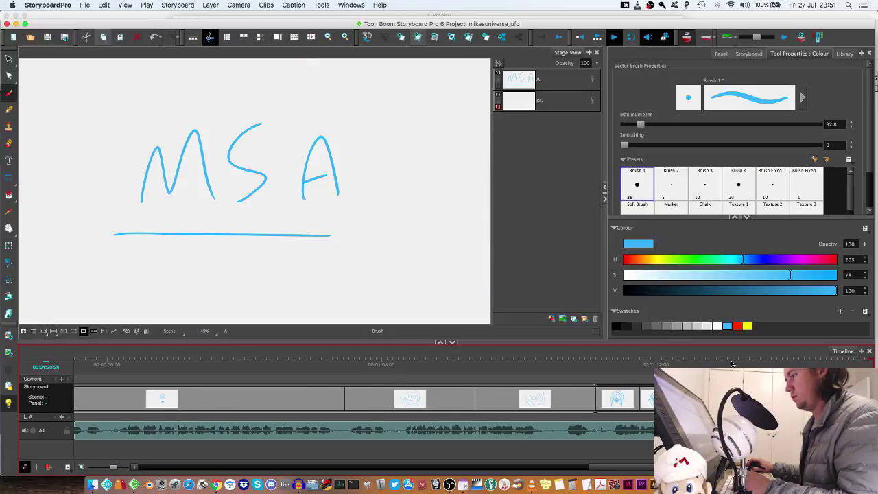
{"action": "key", "text": "q"}
{"action": "left_click_drag", "start_coordinate": [466, 403], "coordinate": [505, 403]}
{"action": "key", "text": "q"}
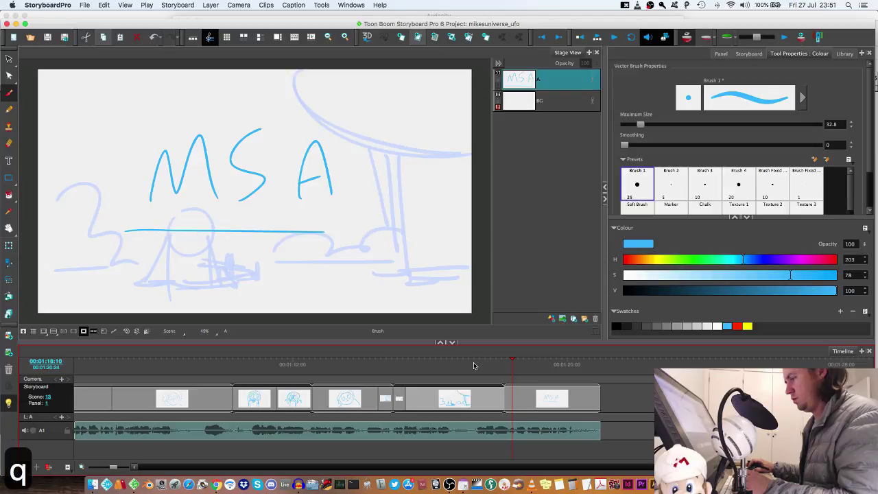
{"action": "left_click", "coordinate": [453, 364]}
{"action": "key", "text": "q"}
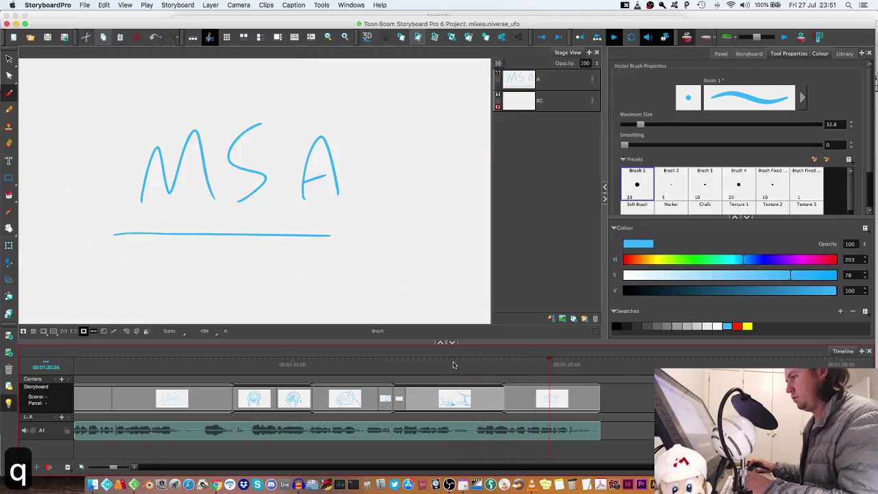
{"action": "key", "text": "q"}
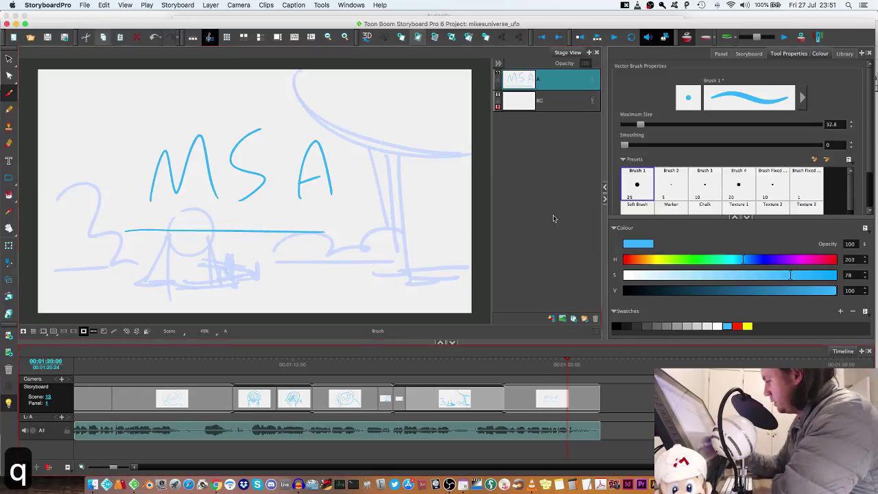
Add a new layer to the MSA panel with onion skin off, and draw a round head with a raised hand beside it.
{"action": "left_click", "coordinate": [552, 318]}
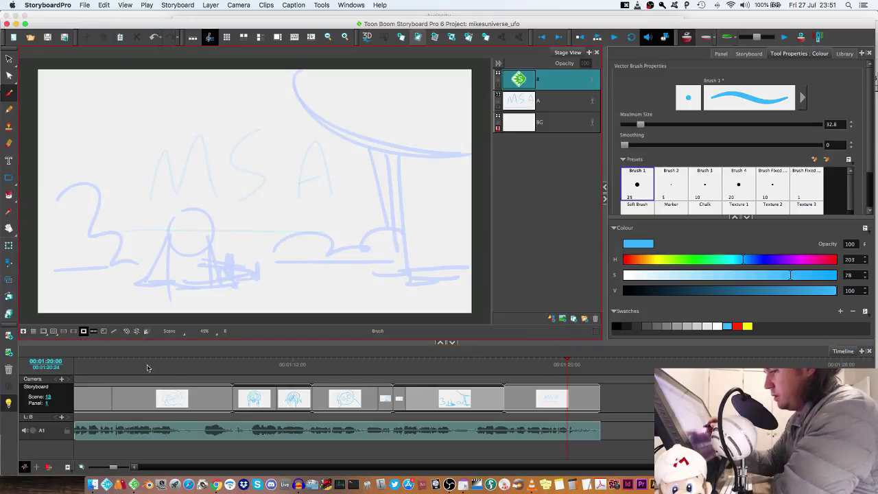
{"action": "left_click", "coordinate": [686, 37]}
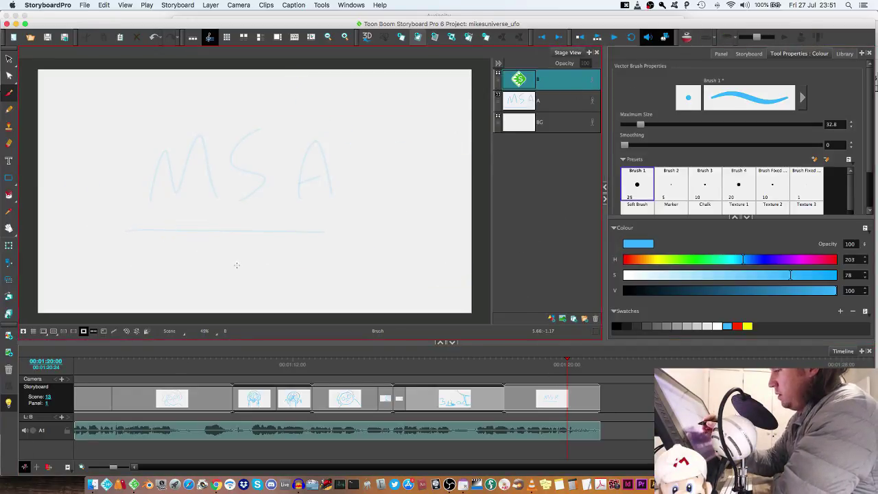
{"action": "mouse_move", "coordinate": [237, 244]}
{"action": "left_mouse_down"}
{"action": "mouse_move", "coordinate": [238, 290]}
{"action": "mouse_move", "coordinate": [263, 267]}
{"action": "left_mouse_up"}
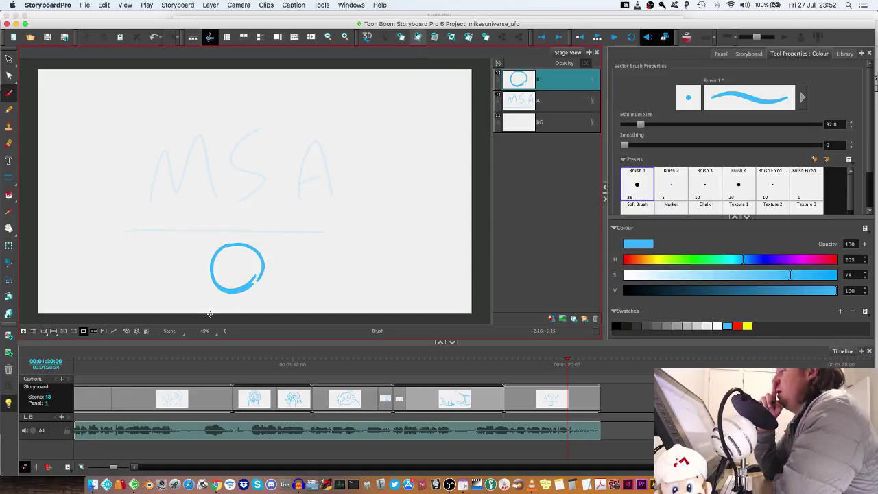
{"action": "mouse_move", "coordinate": [262, 264]}
{"action": "left_mouse_down"}
{"action": "mouse_move", "coordinate": [256, 283]}
{"action": "mouse_move", "coordinate": [229, 296]}
{"action": "left_mouse_up"}
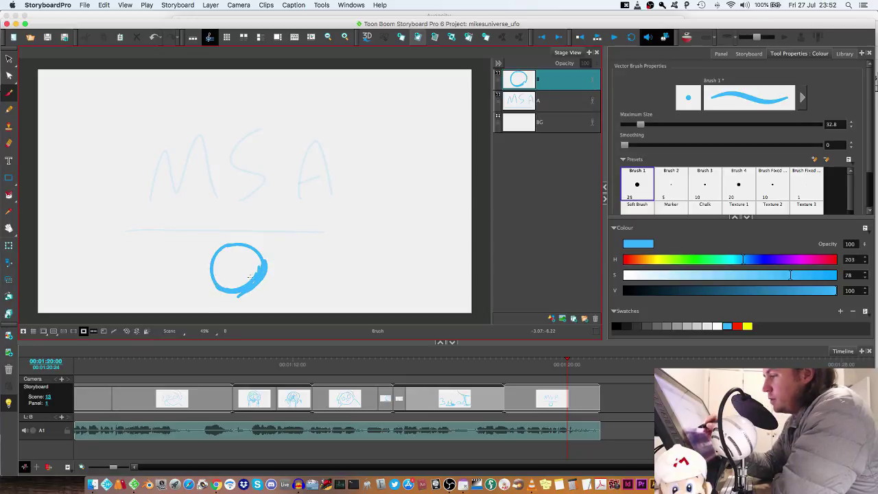
{"action": "left_click_drag", "start_coordinate": [251, 244], "coordinate": [259, 291]}
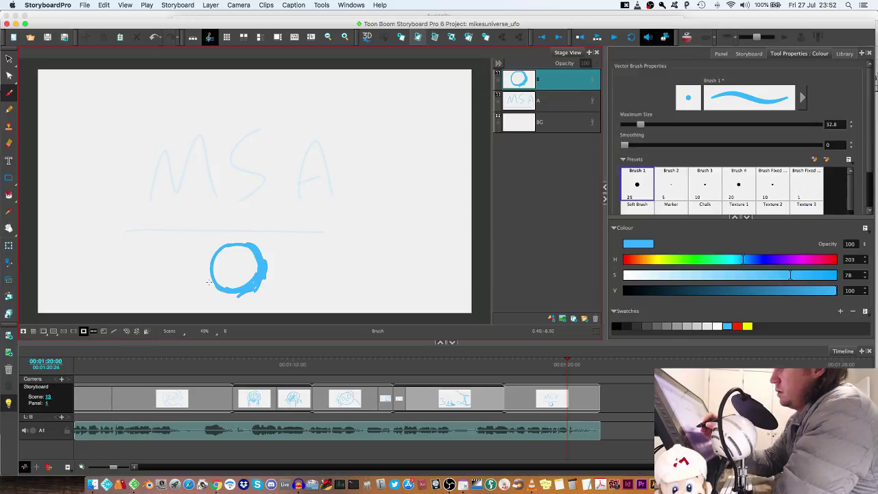
{"action": "mouse_move", "coordinate": [203, 241]}
{"action": "left_mouse_down"}
{"action": "mouse_move", "coordinate": [209, 293]}
{"action": "mouse_move", "coordinate": [211, 237]}
{"action": "left_mouse_up"}
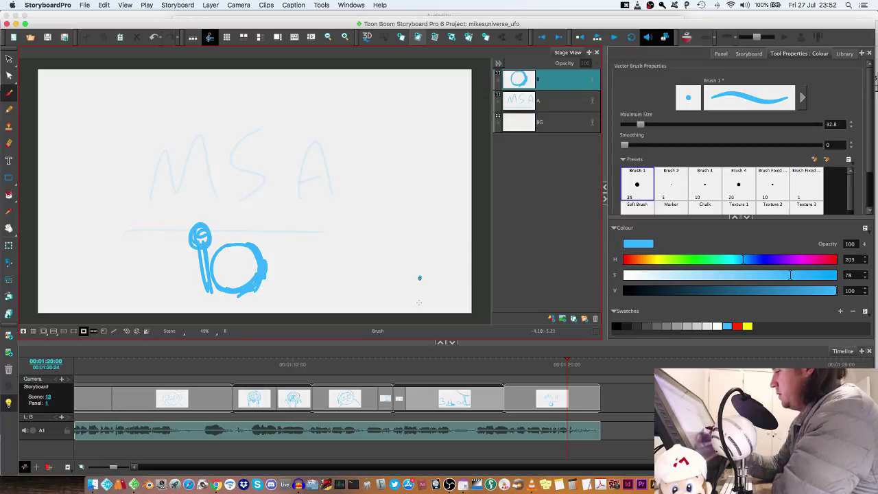
Draw a box beside the figure, a long curved arm reaching a round hand above it, and the figure's body sides.
{"action": "left_click_drag", "start_coordinate": [420, 278], "coordinate": [460, 306]}
{"action": "mouse_move", "coordinate": [258, 289]}
{"action": "left_mouse_down"}
{"action": "mouse_move", "coordinate": [312, 289]}
{"action": "mouse_move", "coordinate": [387, 211]}
{"action": "mouse_move", "coordinate": [427, 210]}
{"action": "mouse_move", "coordinate": [433, 251]}
{"action": "mouse_move", "coordinate": [417, 238]}
{"action": "mouse_move", "coordinate": [429, 271]}
{"action": "left_mouse_up"}
{"action": "mouse_move", "coordinate": [439, 237]}
{"action": "left_mouse_down"}
{"action": "mouse_move", "coordinate": [429, 217]}
{"action": "mouse_move", "coordinate": [403, 212]}
{"action": "mouse_move", "coordinate": [287, 296]}
{"action": "mouse_move", "coordinate": [321, 287]}
{"action": "mouse_move", "coordinate": [261, 293]}
{"action": "mouse_move", "coordinate": [207, 267]}
{"action": "mouse_move", "coordinate": [219, 291]}
{"action": "mouse_move", "coordinate": [234, 297]}
{"action": "mouse_move", "coordinate": [213, 285]}
{"action": "mouse_move", "coordinate": [212, 312]}
{"action": "left_mouse_up"}
{"action": "left_click_drag", "start_coordinate": [261, 289], "coordinate": [261, 312]}
Add the eyes, mouth and surrounding hair to the figure's head, and erase the raised hand beside it.
{"action": "mouse_move", "coordinate": [238, 245]}
{"action": "left_mouse_down"}
{"action": "mouse_move", "coordinate": [235, 289]}
{"action": "mouse_move", "coordinate": [223, 257]}
{"action": "mouse_move", "coordinate": [241, 269]}
{"action": "mouse_move", "coordinate": [230, 274]}
{"action": "mouse_move", "coordinate": [248, 283]}
{"action": "left_mouse_up"}
{"action": "left_click_drag", "start_coordinate": [209, 250], "coordinate": [197, 275]}
{"action": "left_click_drag", "start_coordinate": [201, 271], "coordinate": [207, 293]}
{"action": "mouse_move", "coordinate": [210, 252]}
{"action": "left_mouse_down"}
{"action": "mouse_move", "coordinate": [249, 235]}
{"action": "mouse_move", "coordinate": [268, 268]}
{"action": "left_mouse_up"}
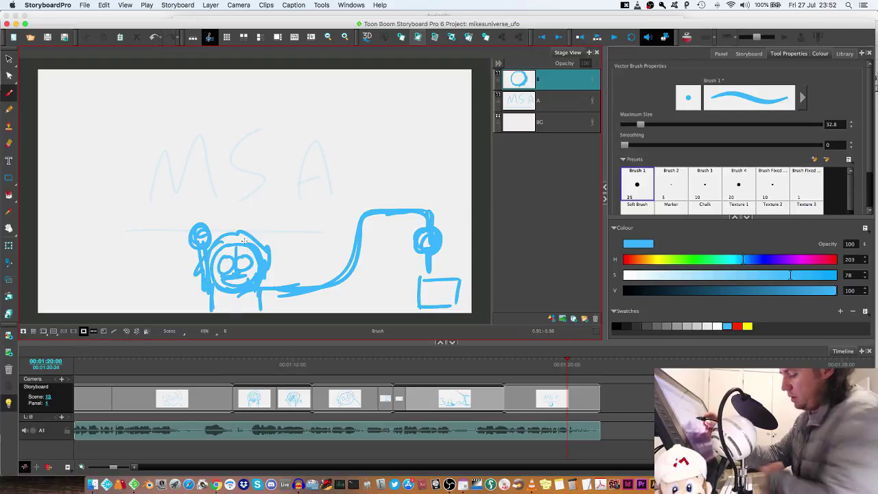
{"action": "key", "text": "e"}
{"action": "mouse_move", "coordinate": [206, 224]}
{"action": "left_mouse_down"}
{"action": "mouse_move", "coordinate": [186, 244]}
{"action": "mouse_move", "coordinate": [199, 233]}
{"action": "mouse_move", "coordinate": [205, 248]}
{"action": "mouse_move", "coordinate": [190, 298]}
{"action": "left_mouse_up"}
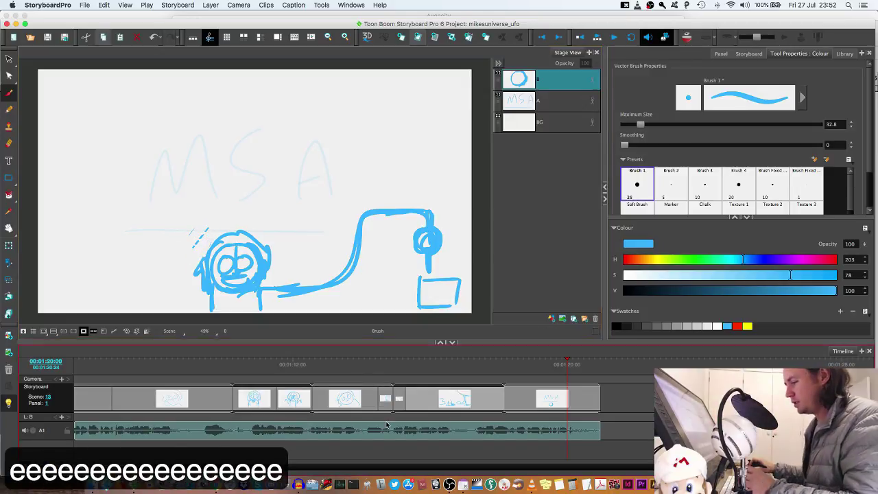
Save the project and return to the opening scenes, placing the playhead at 00:00:07:15 in scene 2.
{"action": "key", "text": "1"}
{"action": "key", "text": "1"}
{"action": "key", "text": "1"}
{"action": "key", "text": "1"}
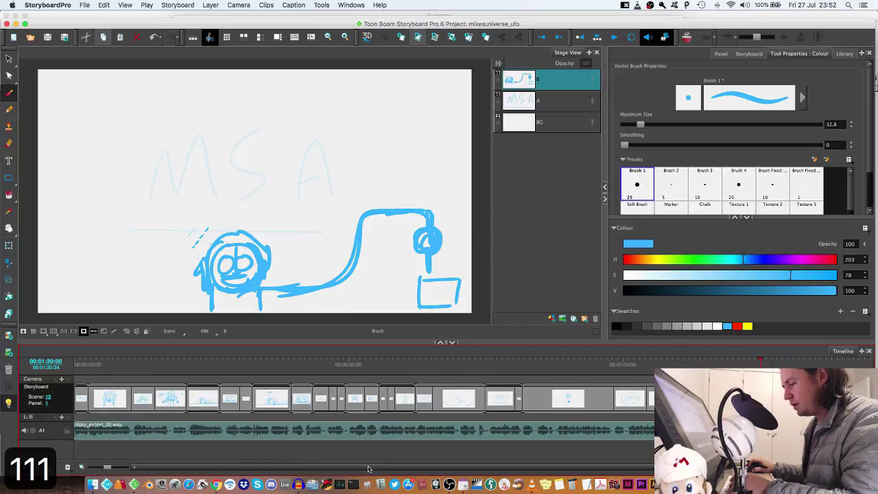
{"action": "key", "text": "super+s"}
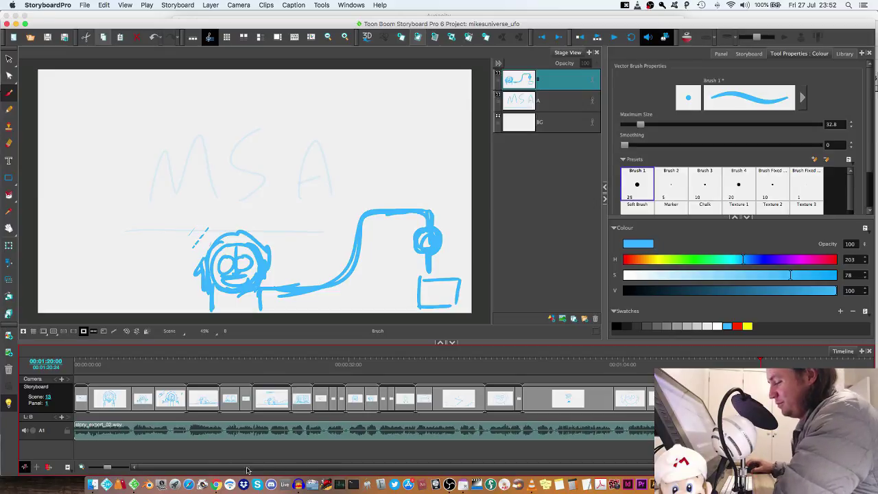
{"action": "left_click", "coordinate": [81, 364]}
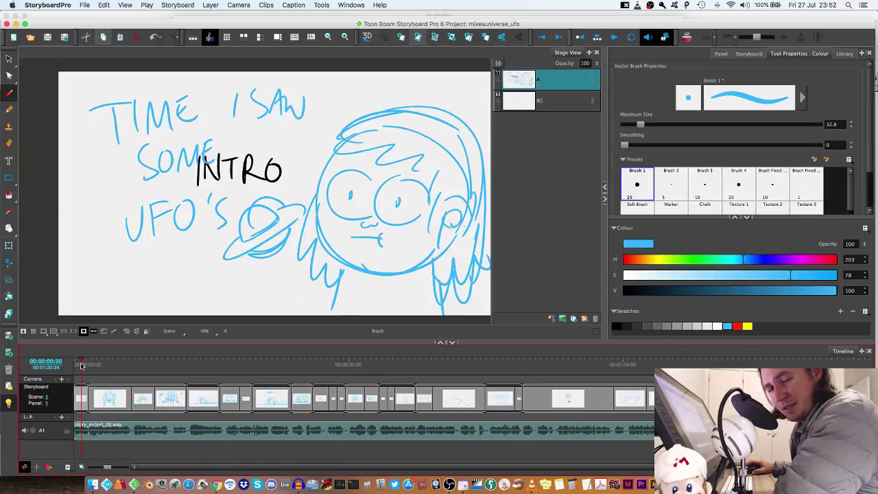
{"action": "left_click", "coordinate": [138, 367]}
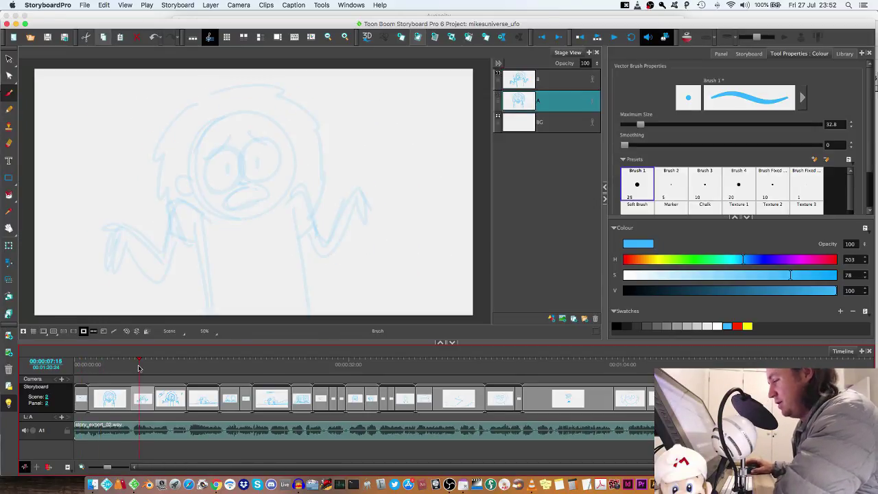